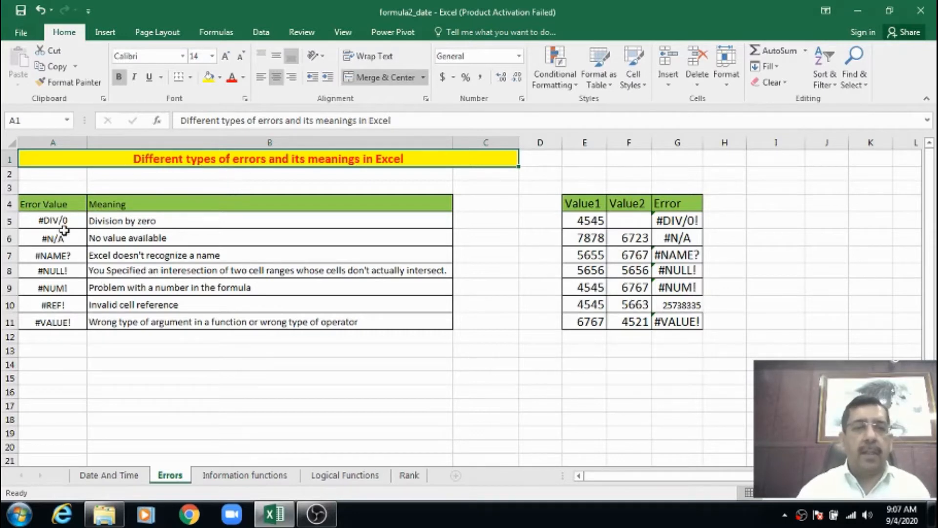
Review each error value from #DIV/0 to #VALUE! together with its explanation in the Meaning column.
{"action": "left_click", "coordinate": [63, 222]}
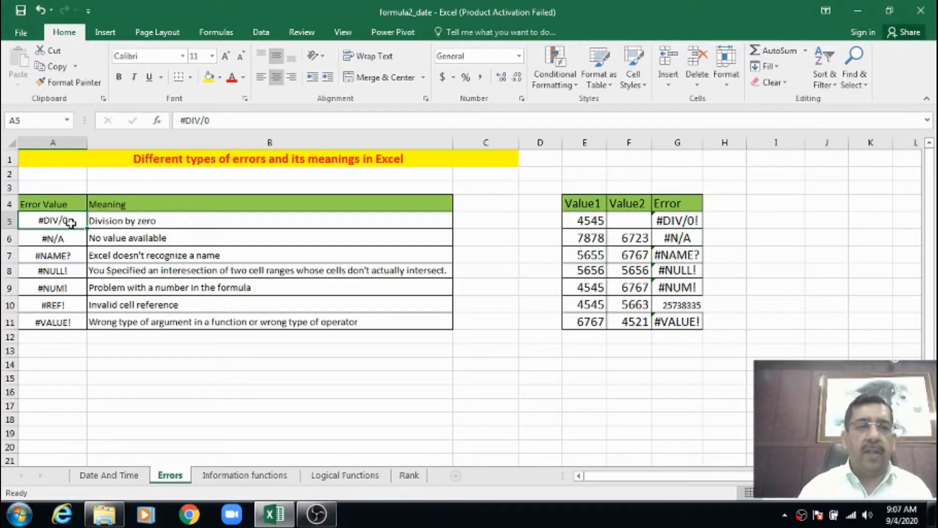
{"action": "left_click", "coordinate": [63, 239]}
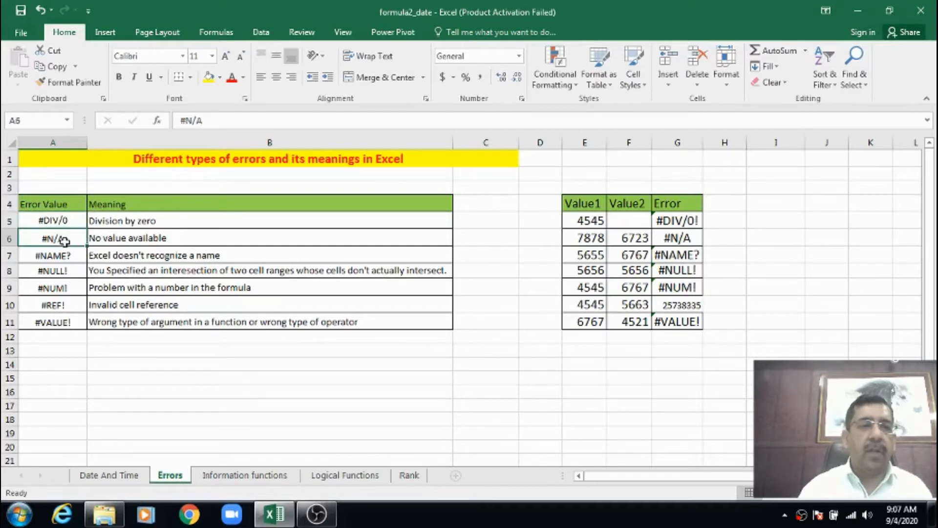
{"action": "left_click", "coordinate": [128, 236]}
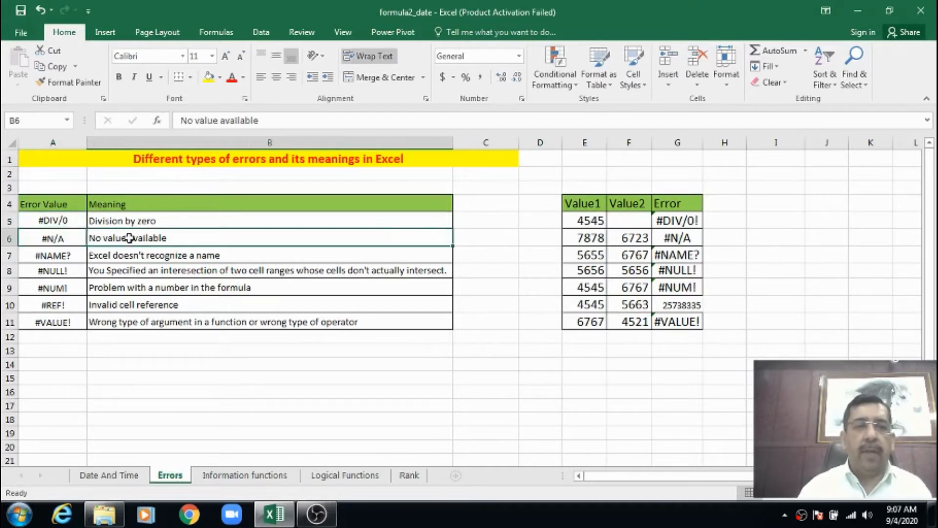
{"action": "left_click", "coordinate": [61, 253]}
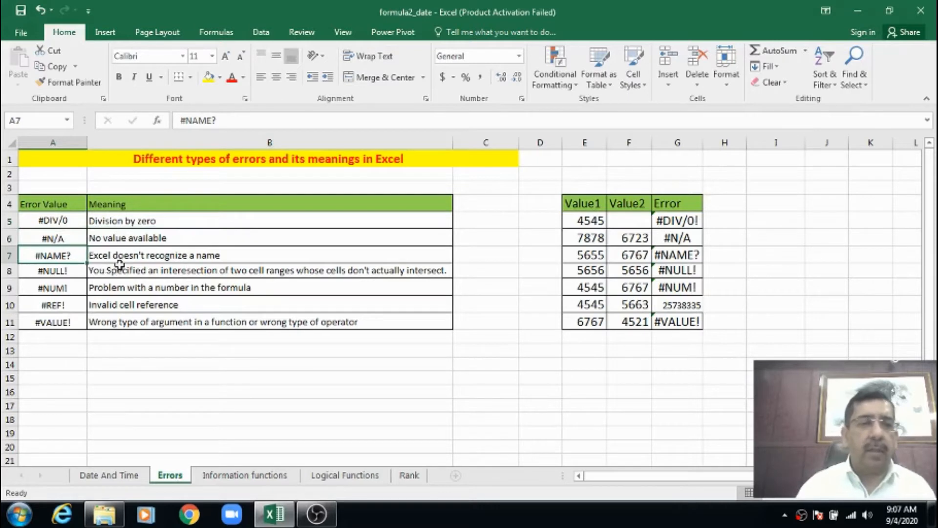
{"action": "left_click", "coordinate": [122, 256]}
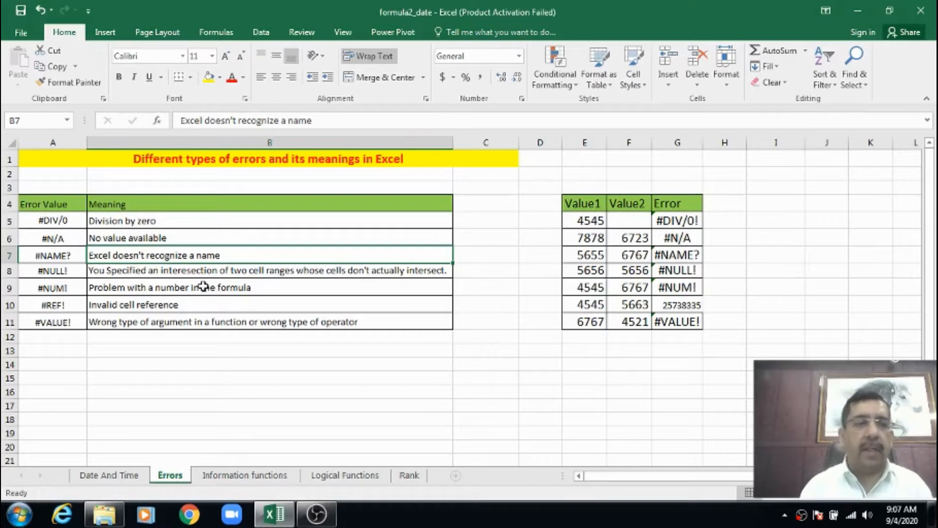
{"action": "left_click", "coordinate": [58, 274]}
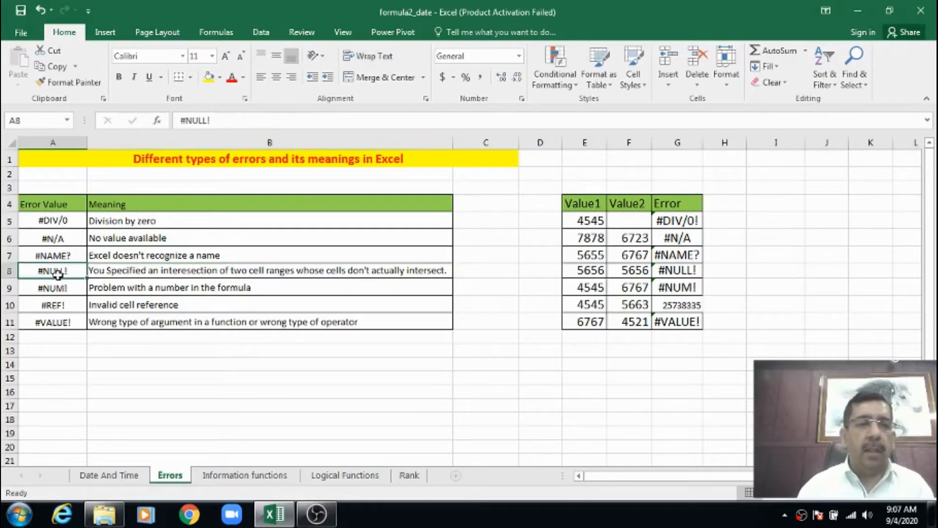
{"action": "left_click", "coordinate": [120, 275]}
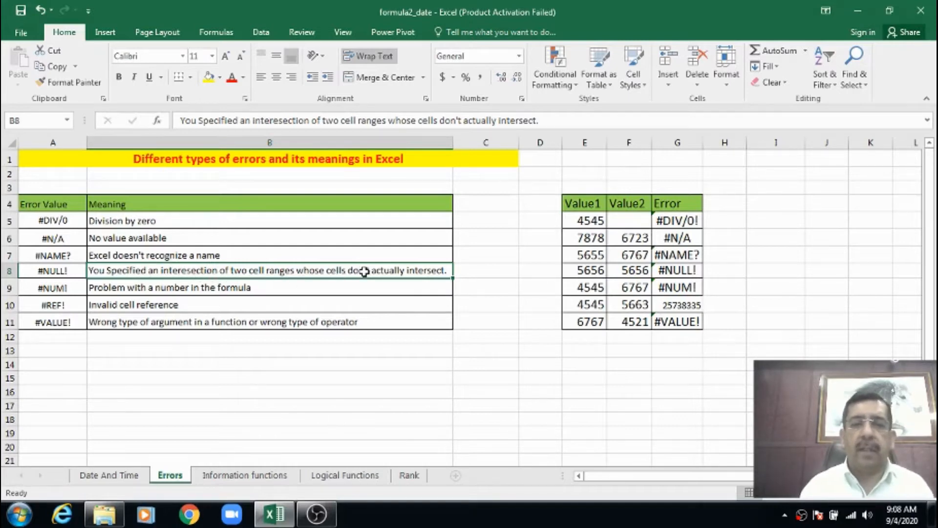
{"action": "left_click", "coordinate": [48, 287]}
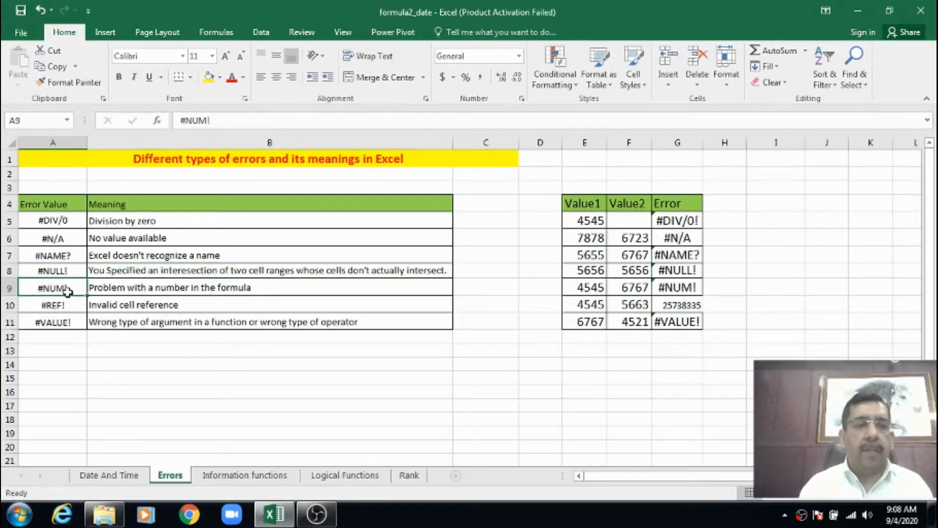
{"action": "left_click", "coordinate": [111, 287]}
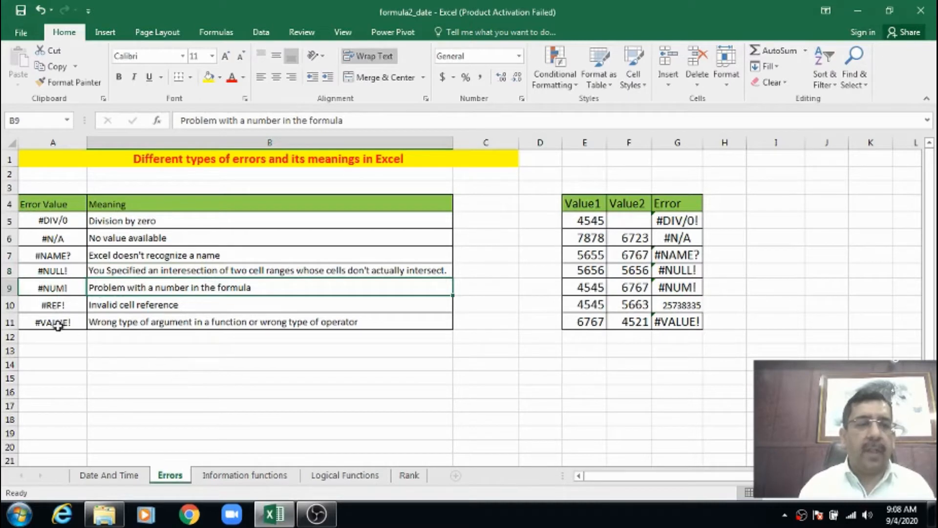
{"action": "left_click", "coordinate": [55, 307]}
{"action": "left_click", "coordinate": [110, 307]}
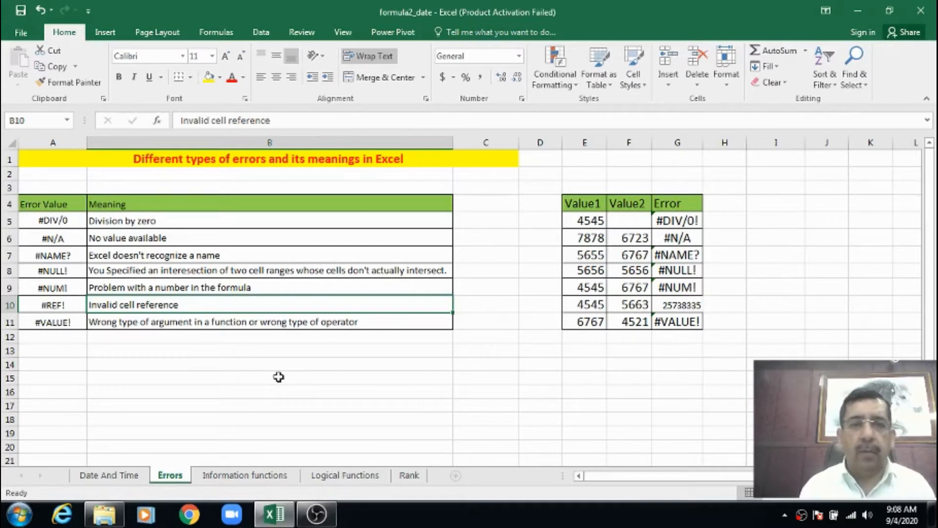
{"action": "left_click", "coordinate": [114, 325]}
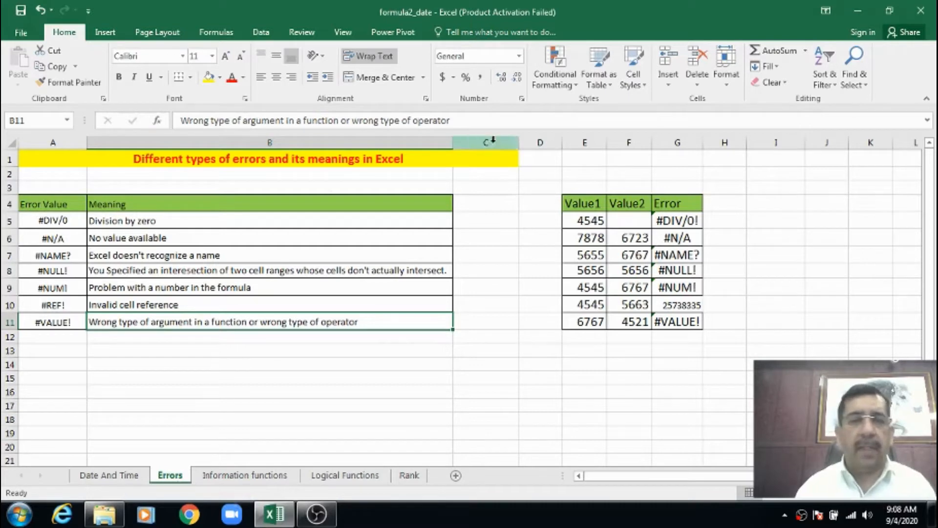
Examine the first example row of the Value1/Value2 table and the division formula in its Error cell.
{"action": "left_click", "coordinate": [591, 221]}
{"action": "left_click", "coordinate": [667, 219]}
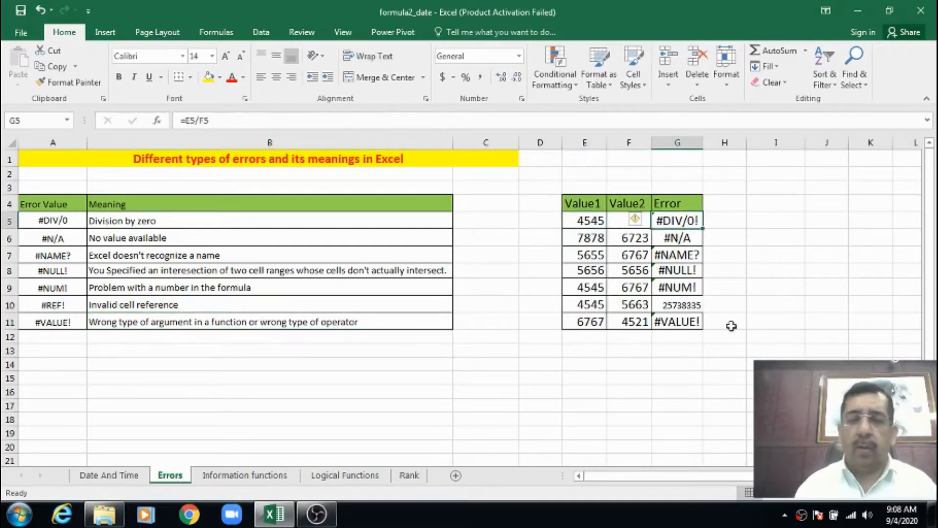
{"action": "left_click", "coordinate": [919, 475]}
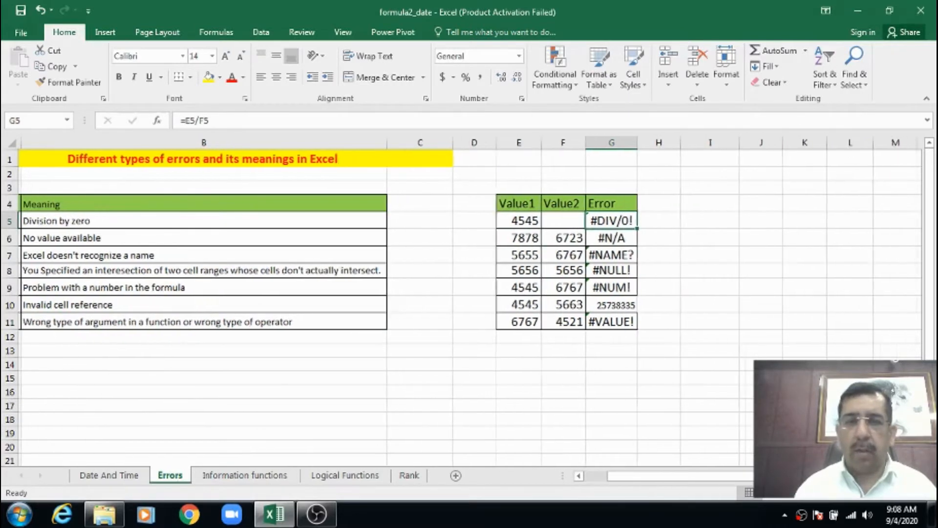
{"action": "left_click", "coordinate": [920, 475]}
{"action": "left_click", "coordinate": [919, 476]}
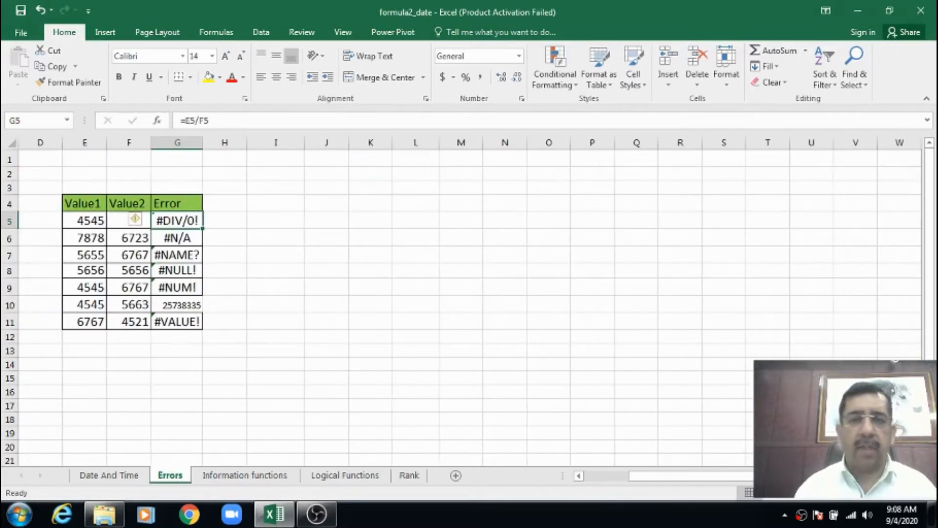
{"action": "left_click", "coordinate": [579, 476]}
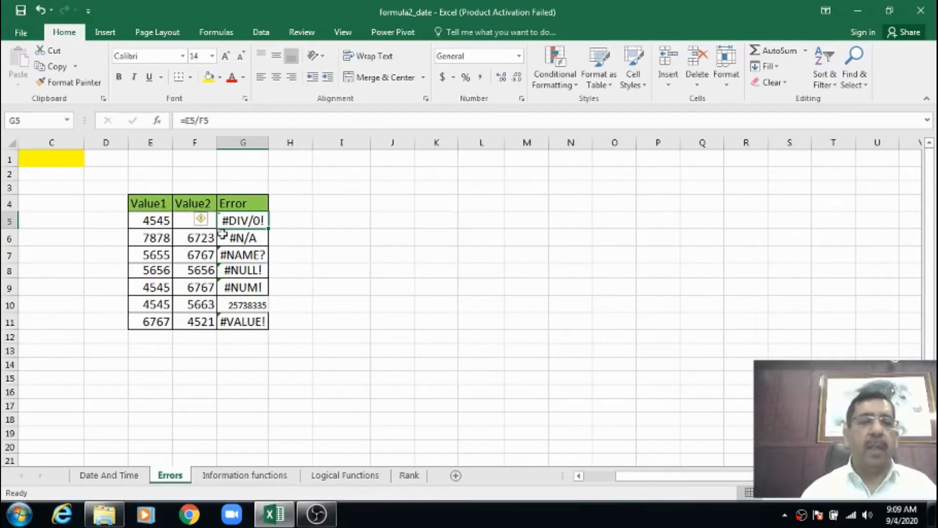
{"action": "left_click", "coordinate": [155, 221]}
{"action": "left_click", "coordinate": [258, 223]}
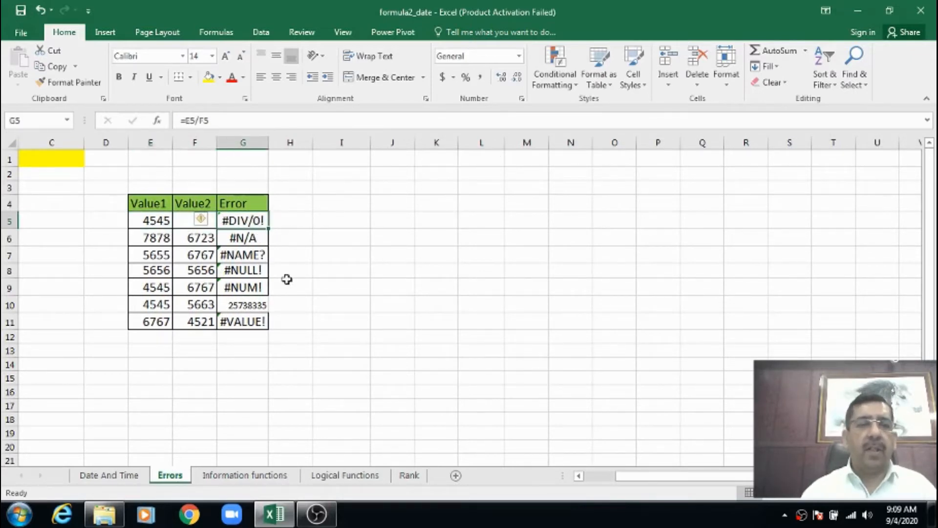
Enter 4566 in cell J1 and 0 in cell K1 as the numbers for a division test.
{"action": "left_click", "coordinate": [403, 158]}
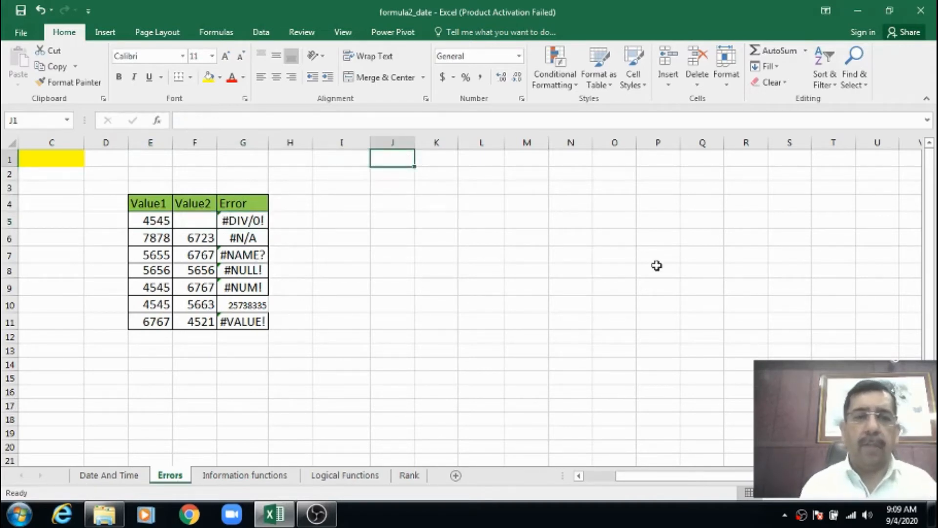
{"action": "type", "text": "4566"}
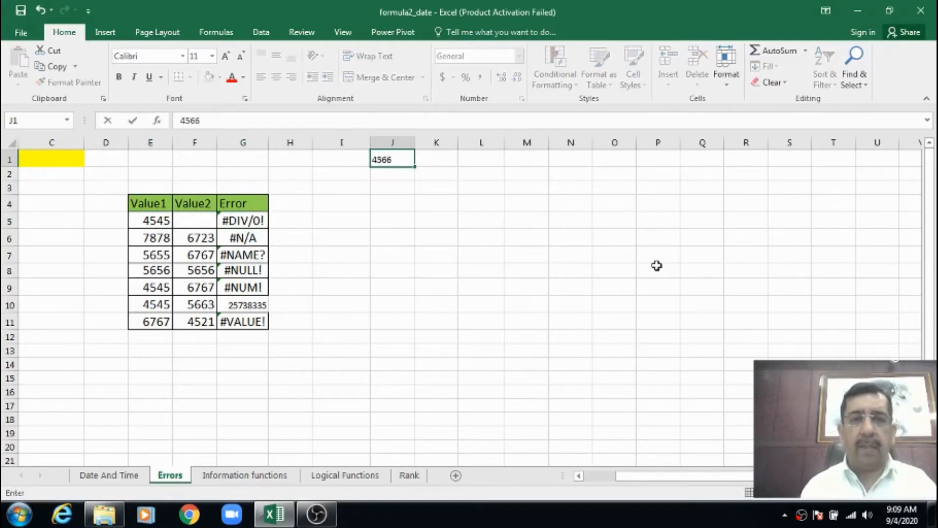
{"action": "key", "text": "Tab"}
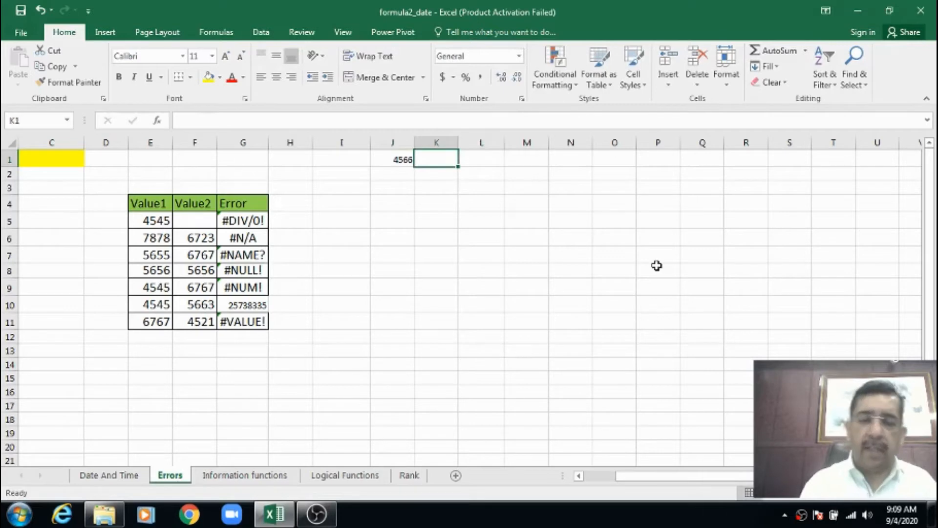
{"action": "type", "text": "0"}
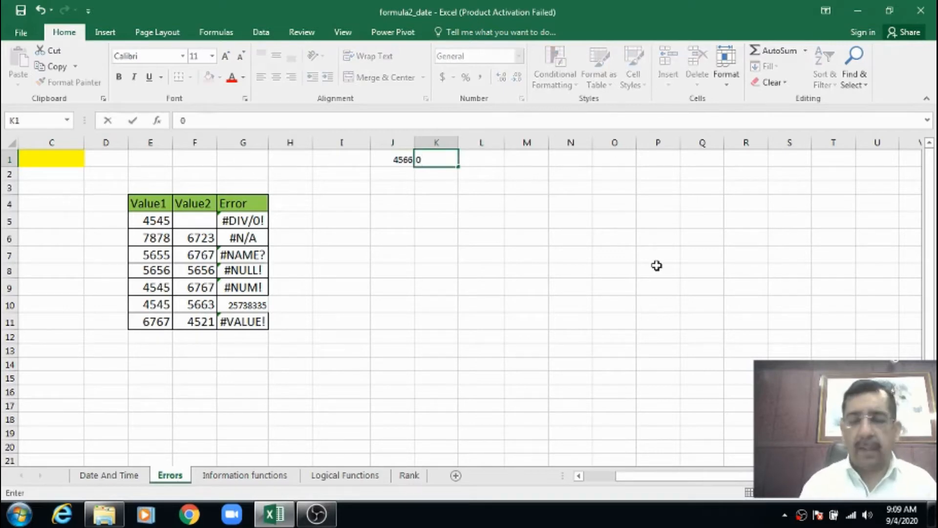
{"action": "key", "text": "Tab"}
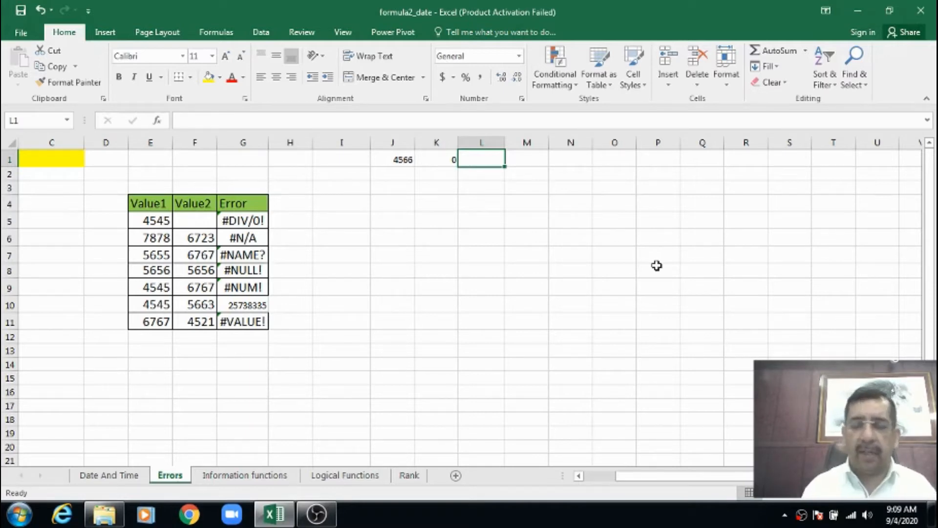
Divide J1 by K1 in cell L1 with the formula =J1/K1 and inspect the resulting cell.
{"action": "key", "text": "Left"}
{"action": "key", "text": "Right"}
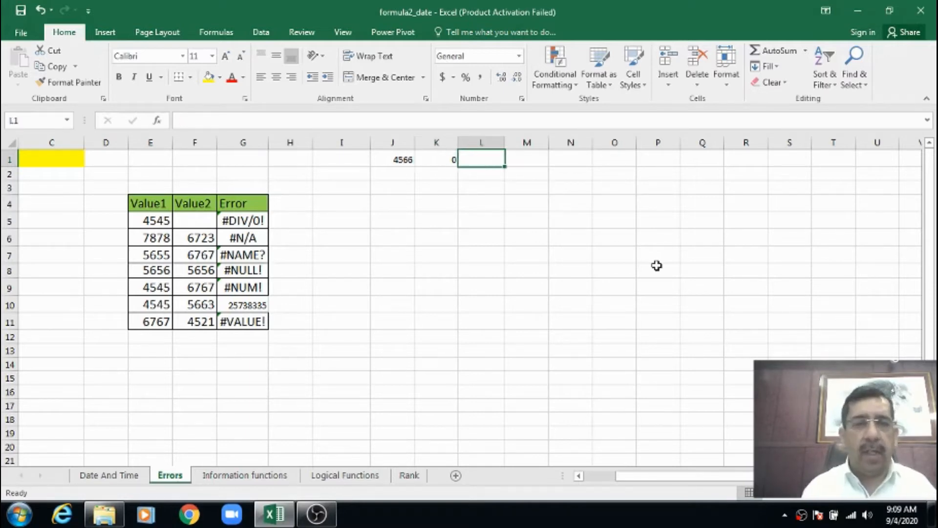
{"action": "key", "text": "Left"}
{"action": "key", "text": "Right"}
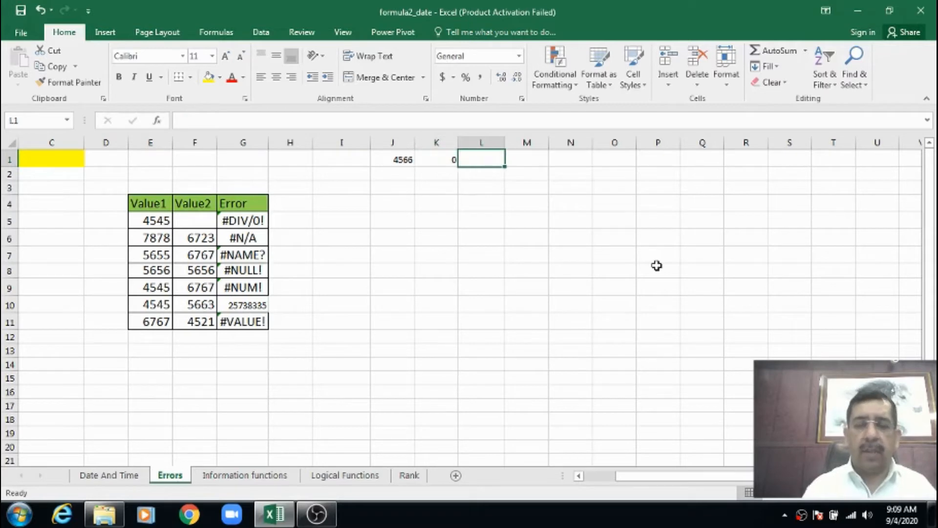
{"action": "type", "text": "=J"}
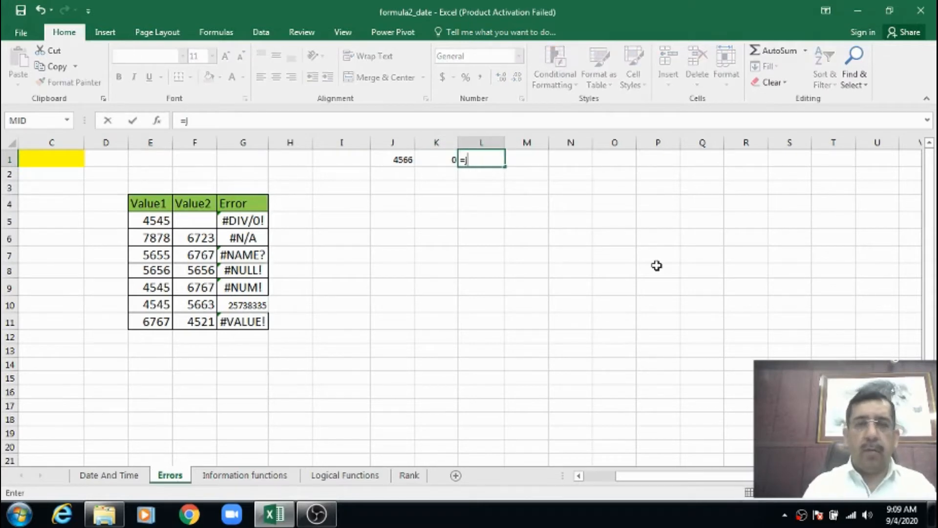
{"action": "type", "text": "1/"}
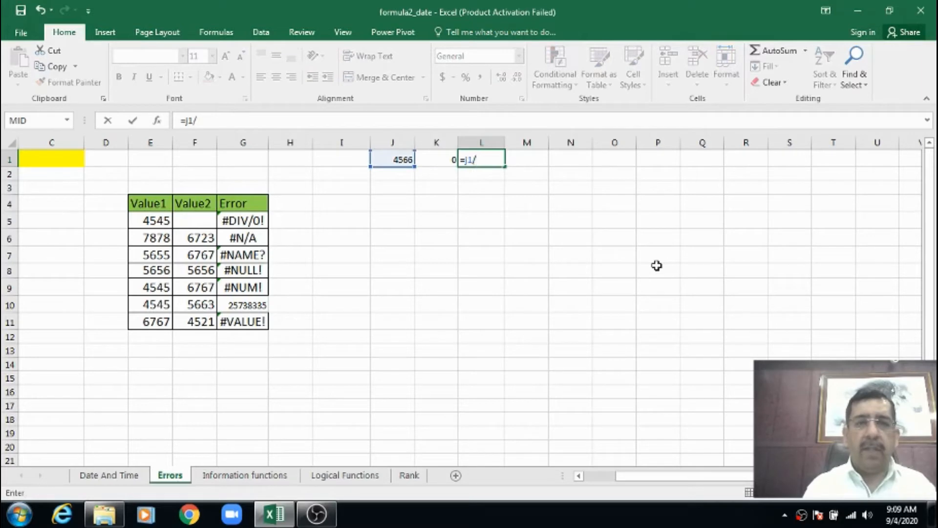
{"action": "type", "text": "k1"}
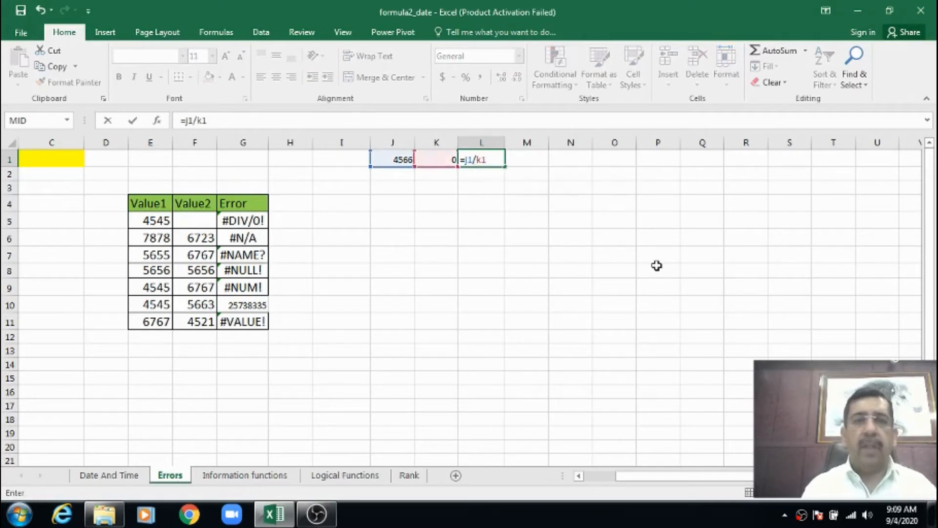
{"action": "key", "text": "Return"}
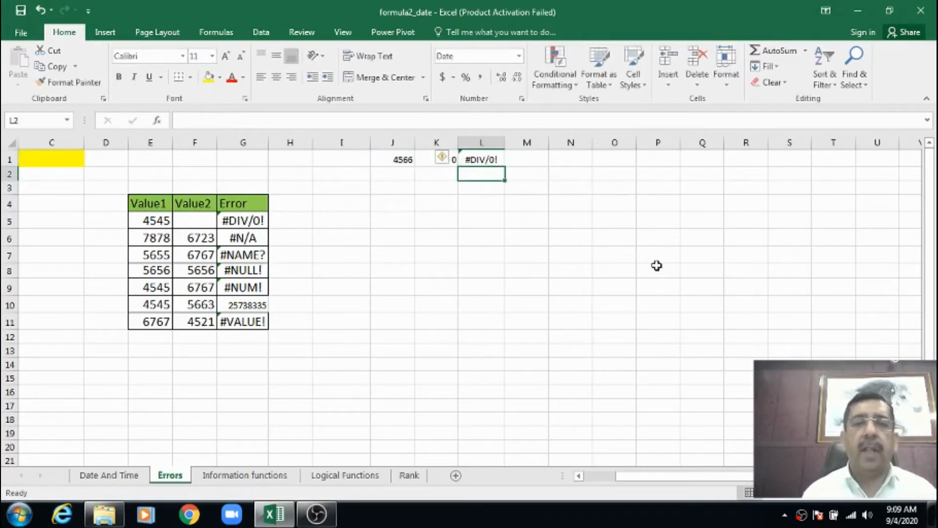
{"action": "key", "text": "Up"}
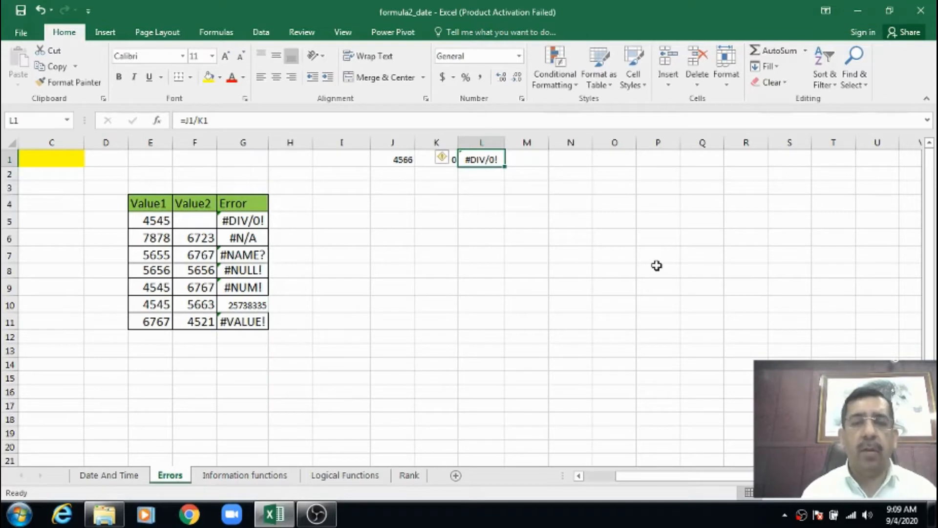
{"action": "key", "text": "Left"}
{"action": "key", "text": "Right"}
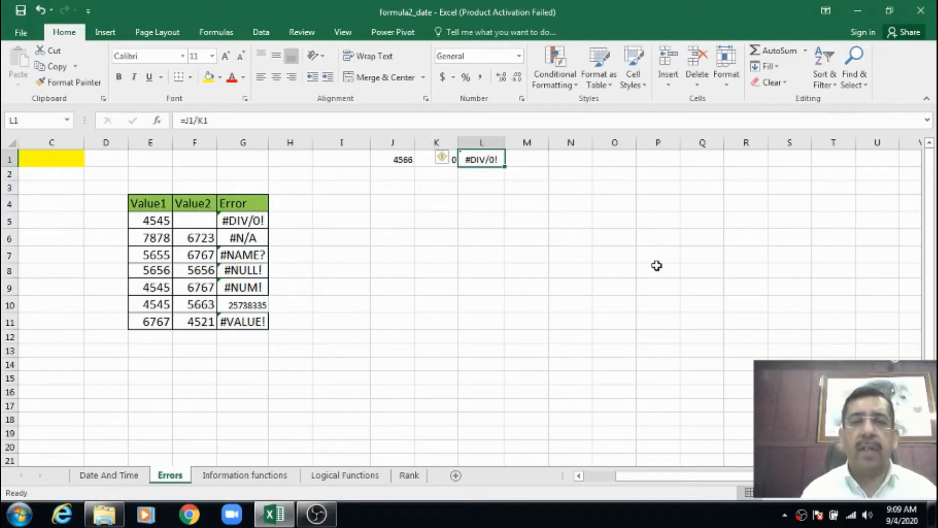
Clear the divisor in cell K1 and check how the formula in L1 handles a blank divisor.
{"action": "key", "text": "Left"}
{"action": "key", "text": "Delete"}
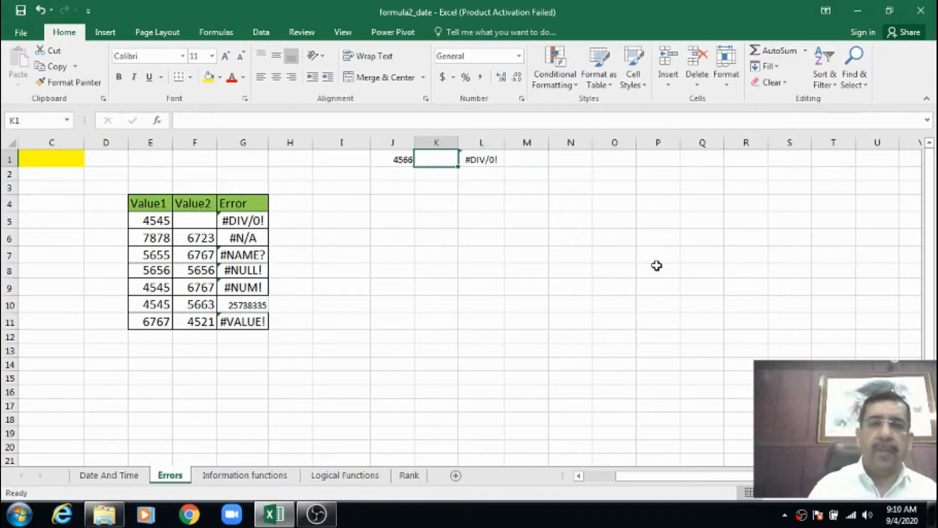
{"action": "key", "text": "Right"}
{"action": "key", "text": "Left"}
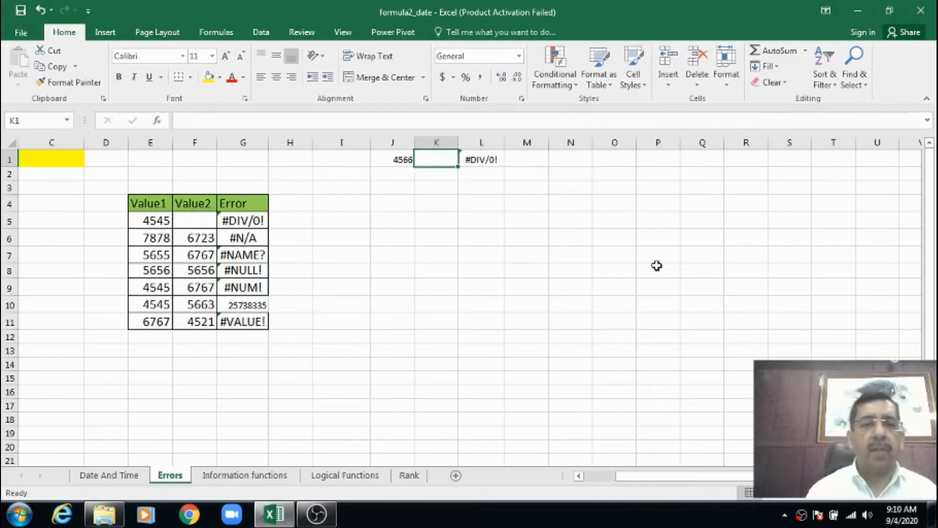
{"action": "key", "text": "Right"}
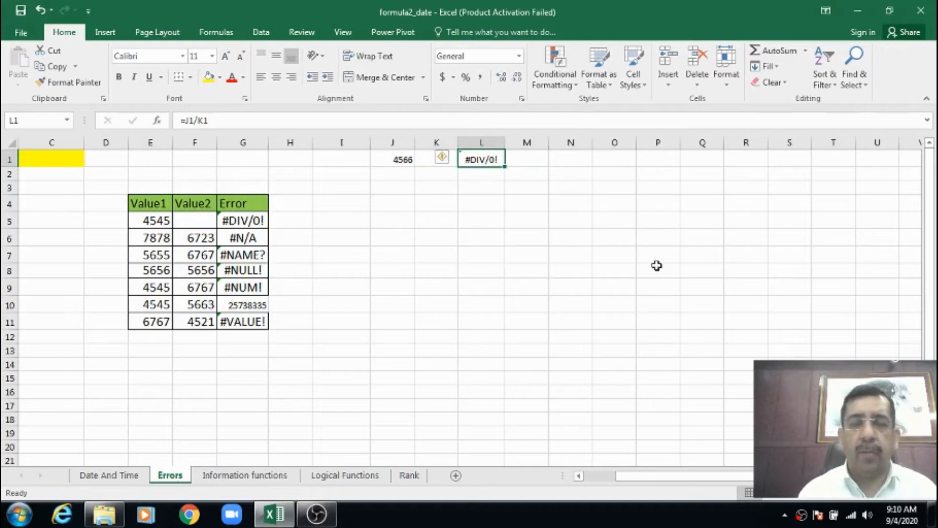
Clear the division test from cells J1 to L1.
{"action": "key", "text": "Left"}
{"action": "key", "text": "Left"}
{"action": "key", "text": "shift+Right"}
{"action": "key", "text": "shift+Right"}
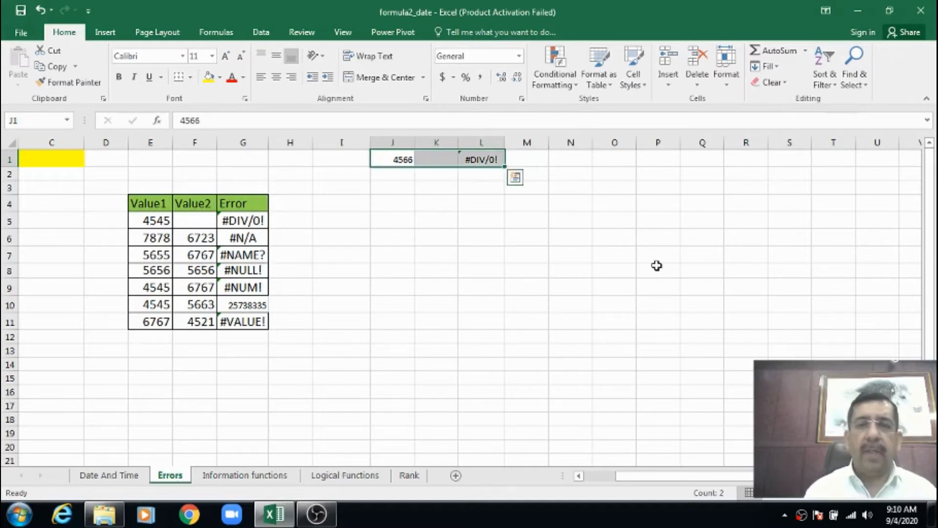
{"action": "key", "text": "Delete"}
{"action": "key", "text": "Left"}
{"action": "key", "text": "Right"}
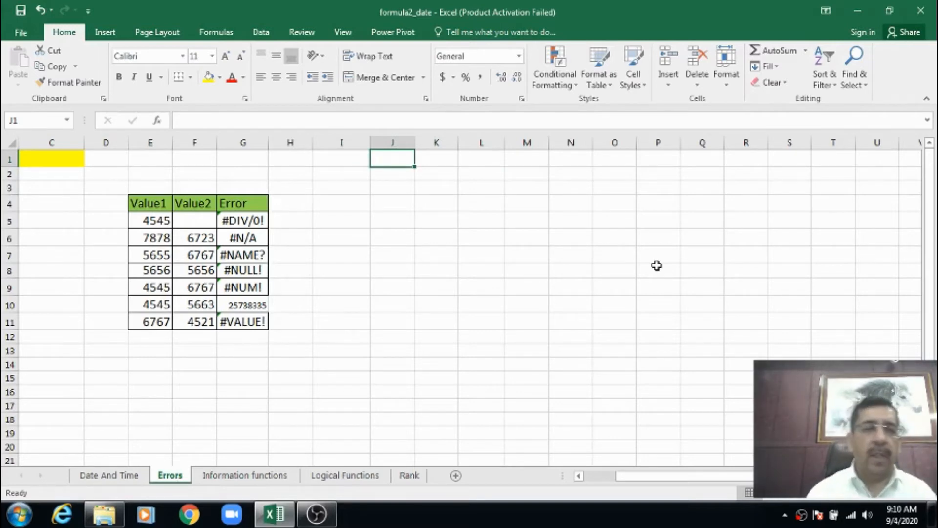
Inspect the content of the #N/A example in cell G6 of the error table.
{"action": "left_click", "coordinate": [251, 239]}
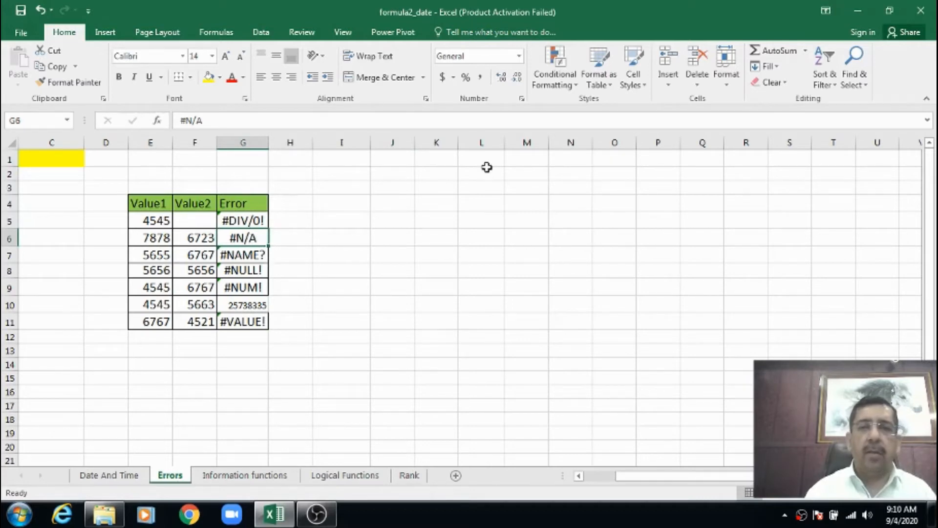
{"action": "left_click", "coordinate": [486, 164]}
{"action": "left_click", "coordinate": [430, 158]}
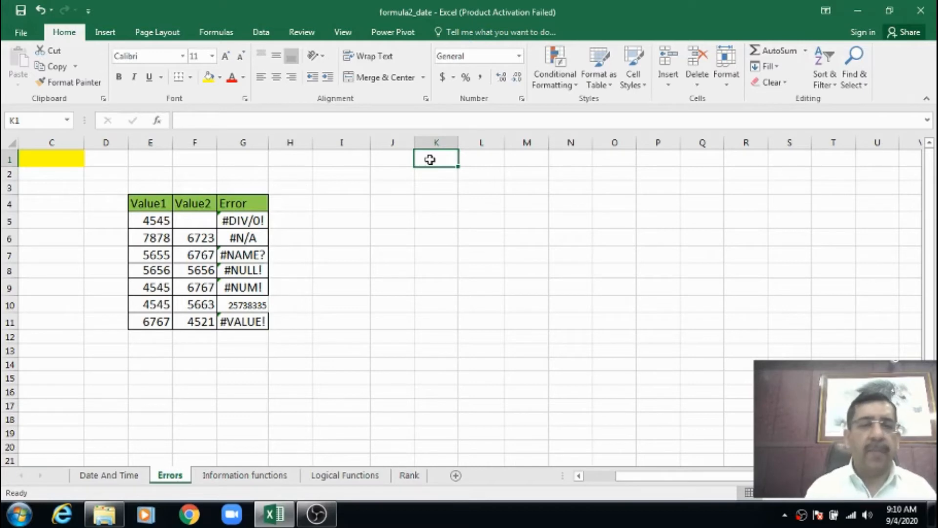
Enter the sample numbers 454, 5656, 343, 232, 343, 454 and 565 in cells J1 to J7.
{"action": "key", "text": "Left"}
{"action": "key", "text": "Right"}
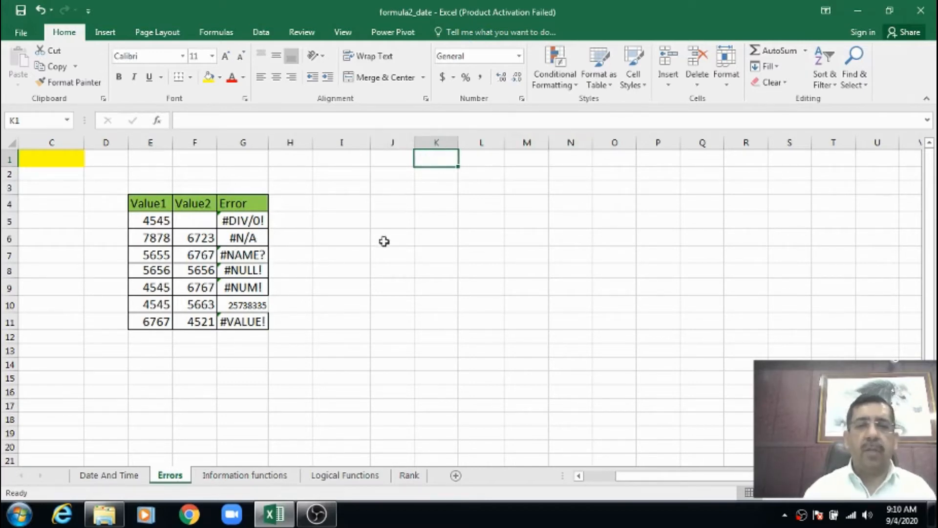
{"action": "key", "text": "Left"}
{"action": "left_click", "coordinate": [390, 142]}
{"action": "left_click", "coordinate": [403, 164]}
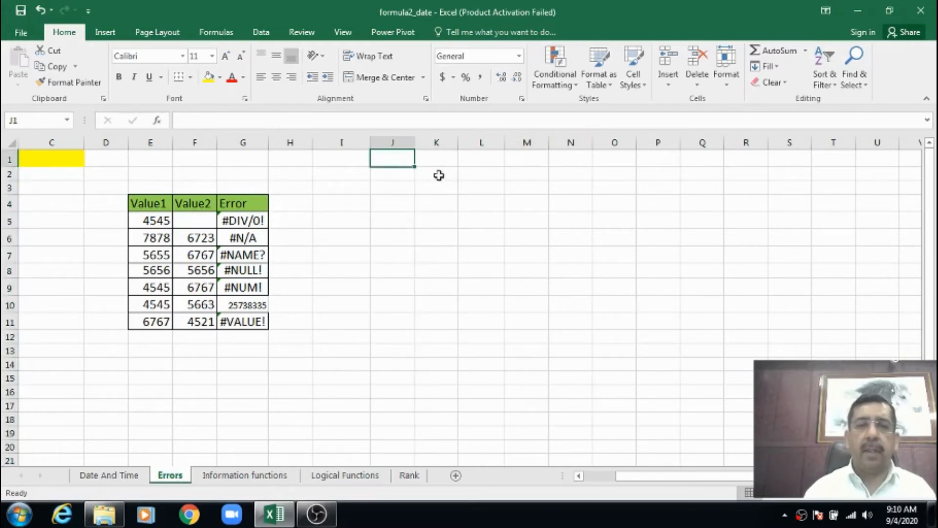
{"action": "type", "text": "454"}
{"action": "key", "text": "Return"}
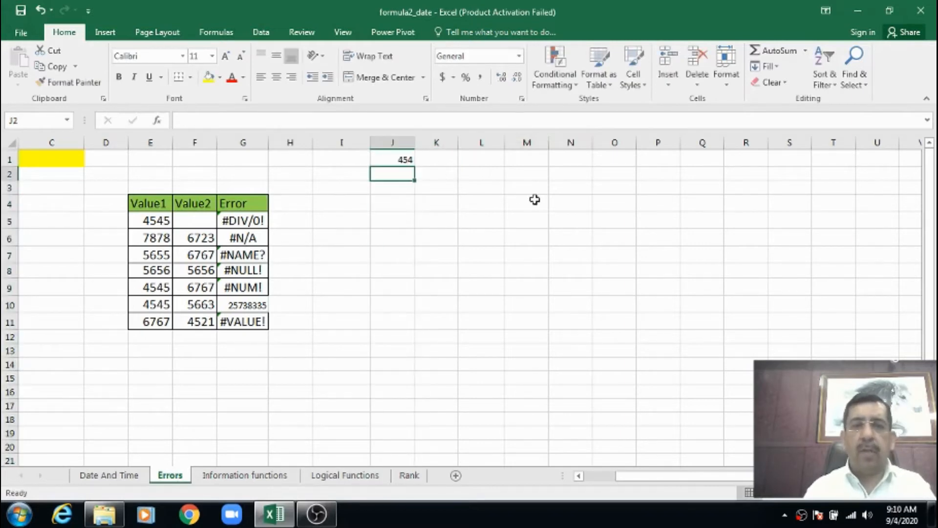
{"action": "type", "text": "5656"}
{"action": "key", "text": "Return"}
{"action": "type", "text": "343"}
{"action": "key", "text": "Return"}
{"action": "type", "text": "232"}
{"action": "key", "text": "Return"}
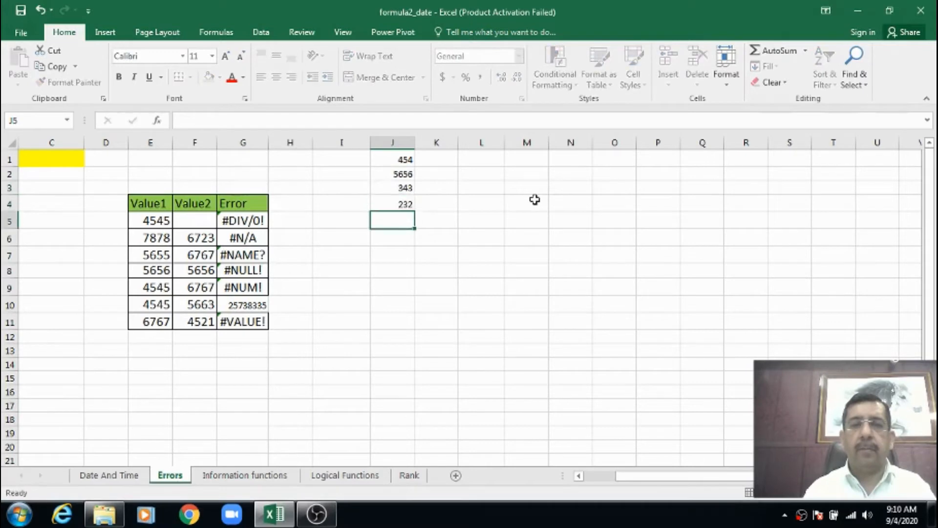
{"action": "type", "text": "343"}
{"action": "key", "text": "Return"}
{"action": "type", "text": "454"}
{"action": "key", "text": "Return"}
{"action": "type", "text": "565"}
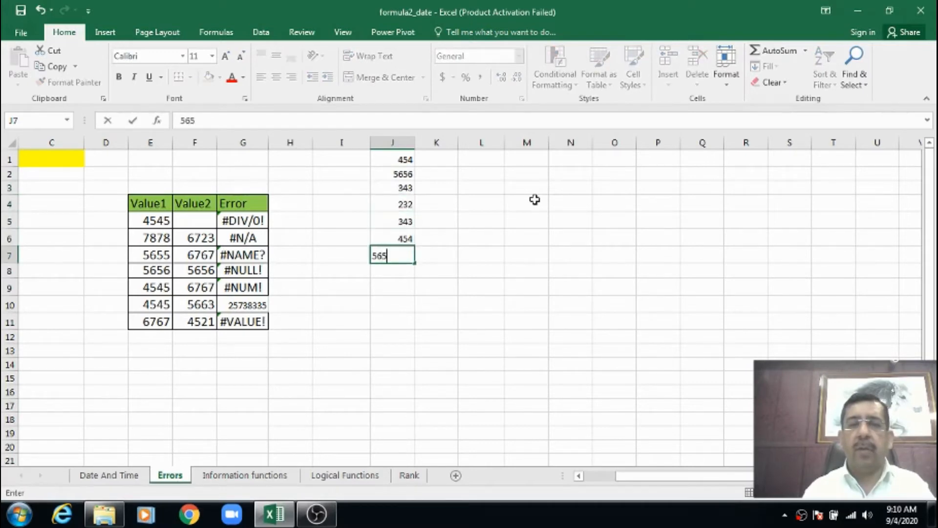
{"action": "key", "text": "Return"}
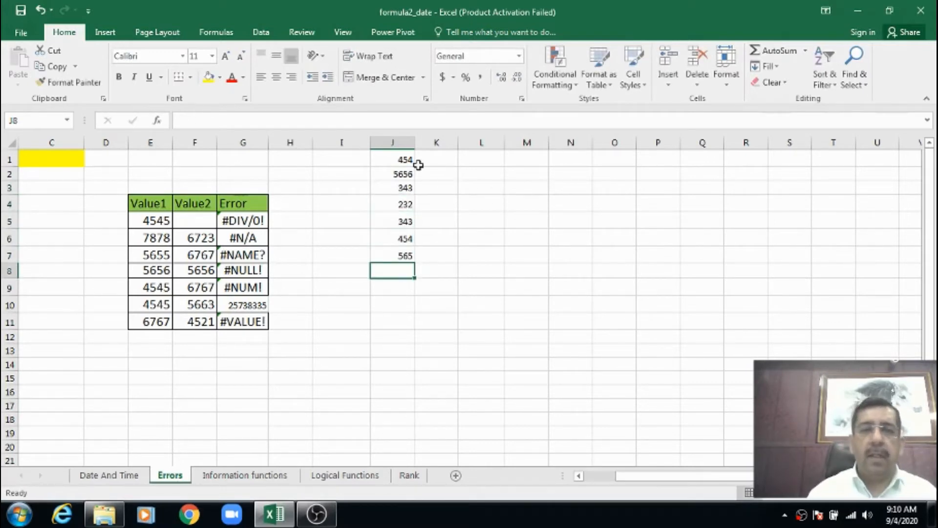
Define the workbook-level name list1 for the range J1:J7.
{"action": "left_click_drag", "start_coordinate": [406, 160], "coordinate": [407, 251]}
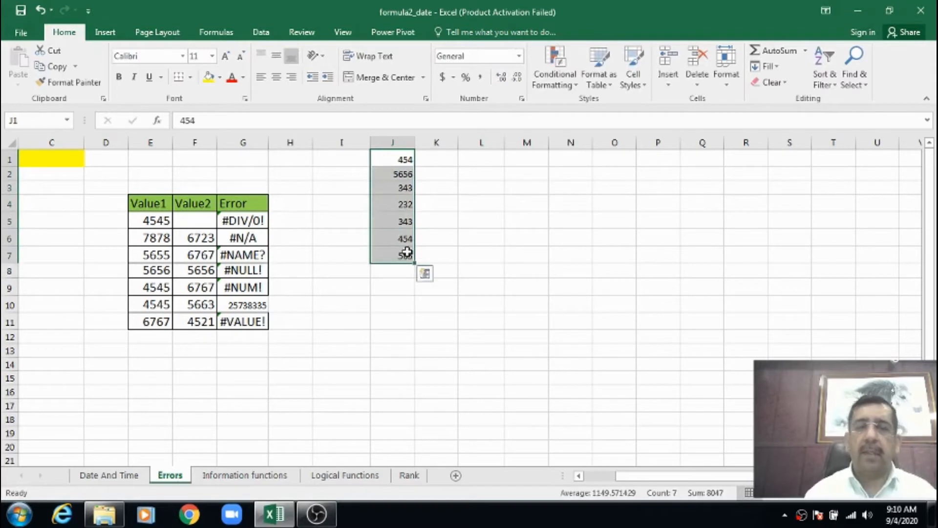
{"action": "left_click", "coordinate": [209, 38]}
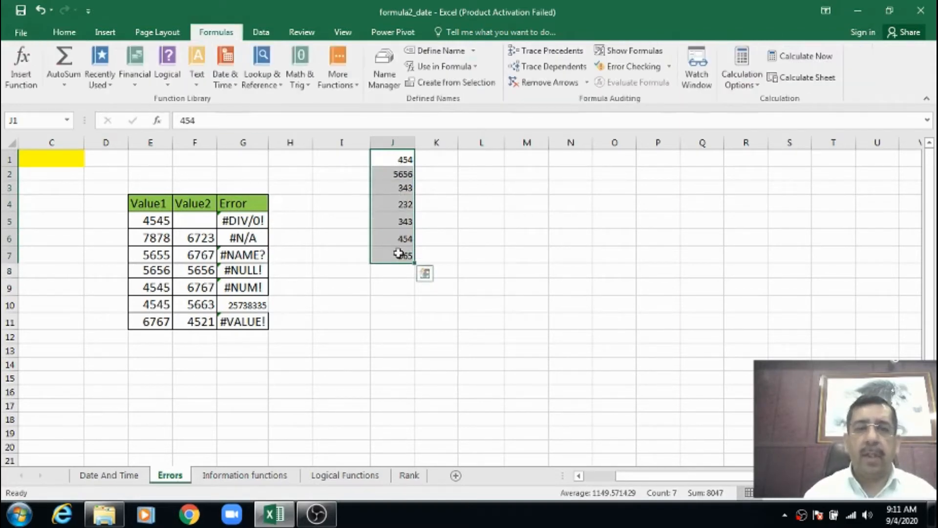
{"action": "left_click", "coordinate": [472, 51]}
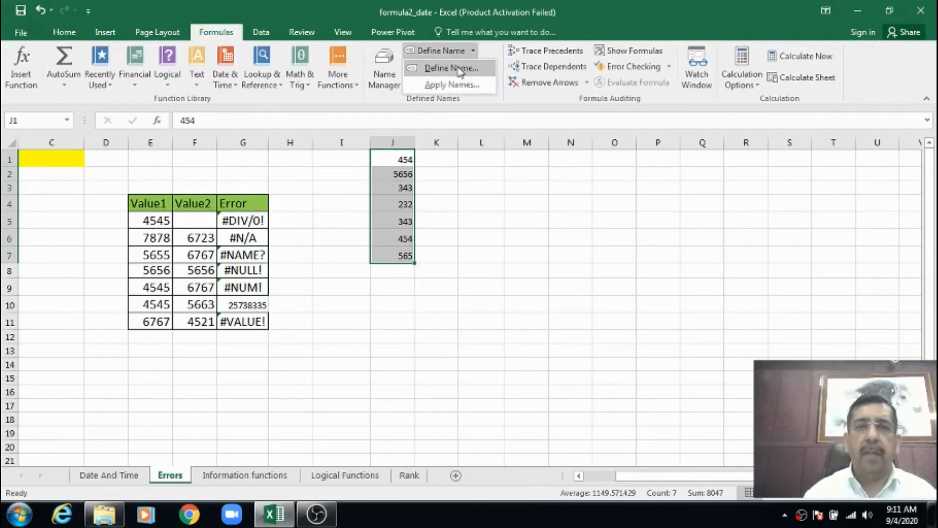
{"action": "left_click", "coordinate": [460, 71]}
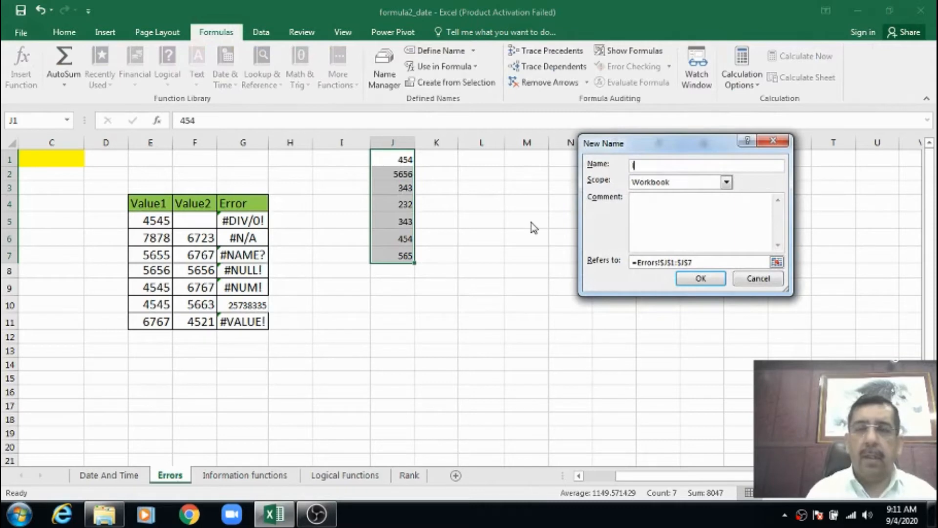
{"action": "type", "text": "list1"}
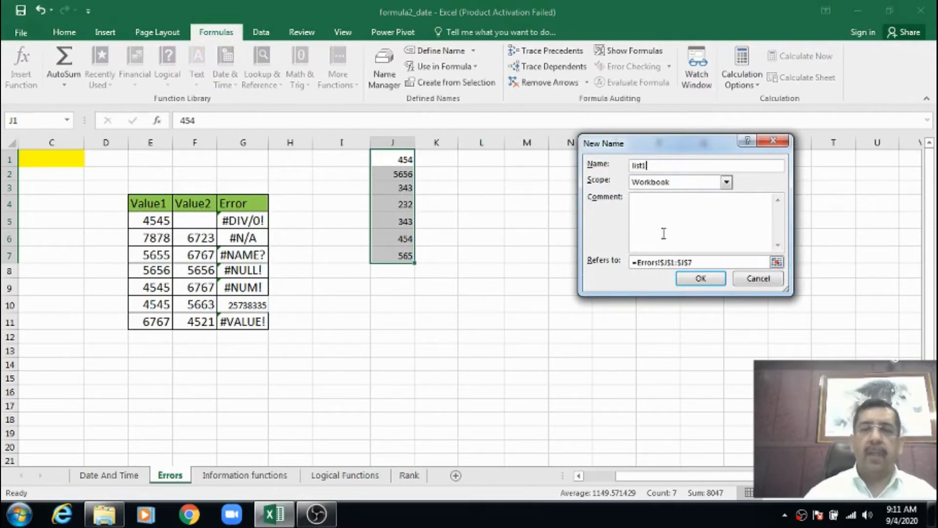
{"action": "left_click", "coordinate": [698, 278]}
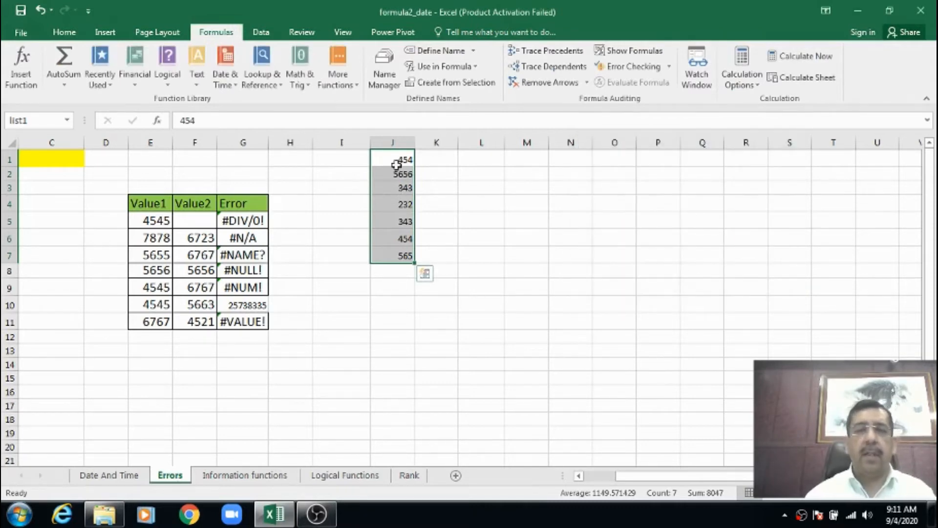
Total the sample numbers in cell J9 with the formula =SUM(J1:J7).
{"action": "left_click", "coordinate": [395, 286]}
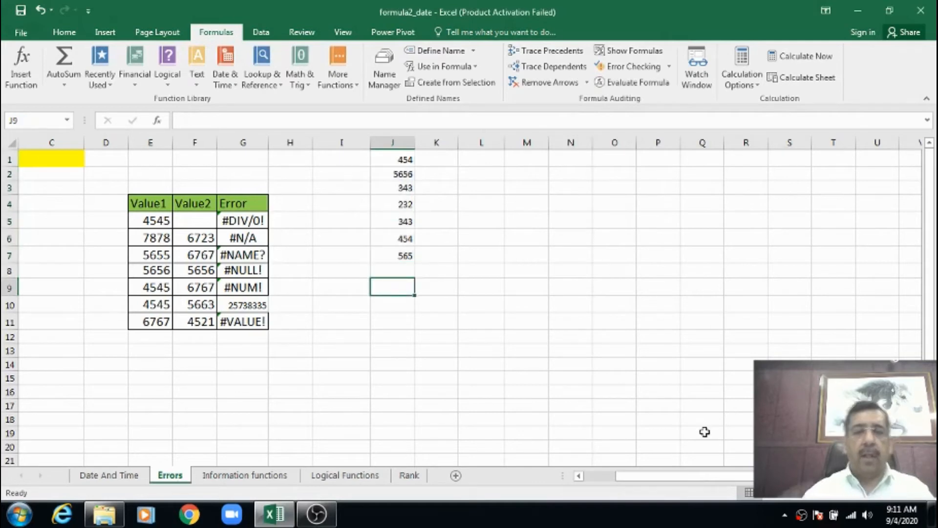
{"action": "type", "text": "="}
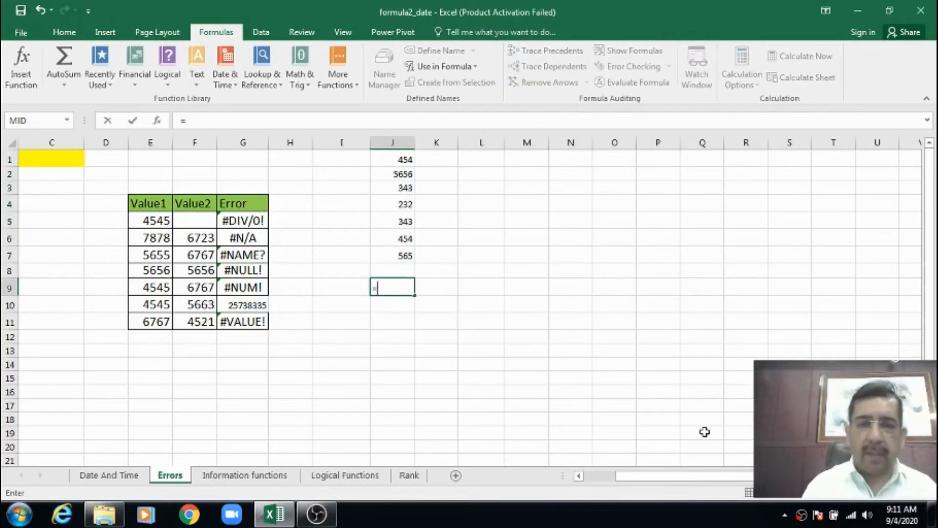
{"action": "type", "text": "sum("}
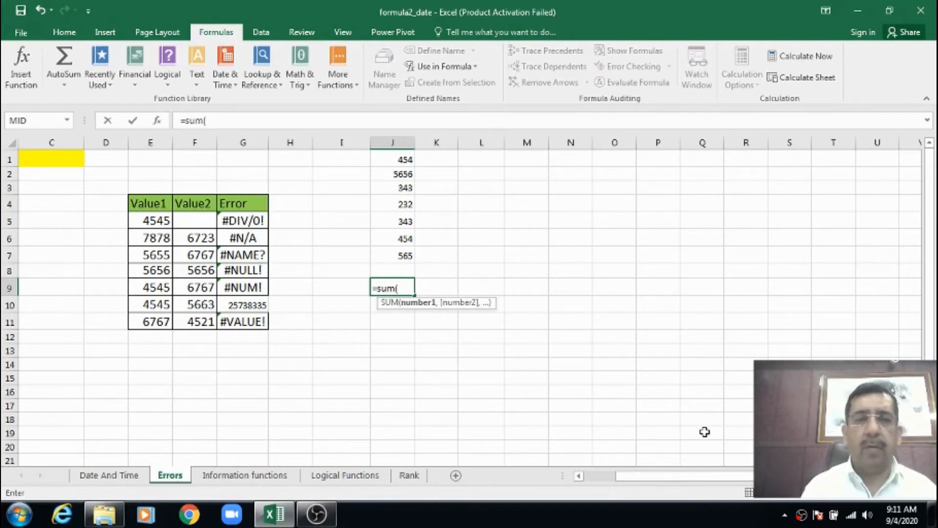
{"action": "type", "text": "j1:"}
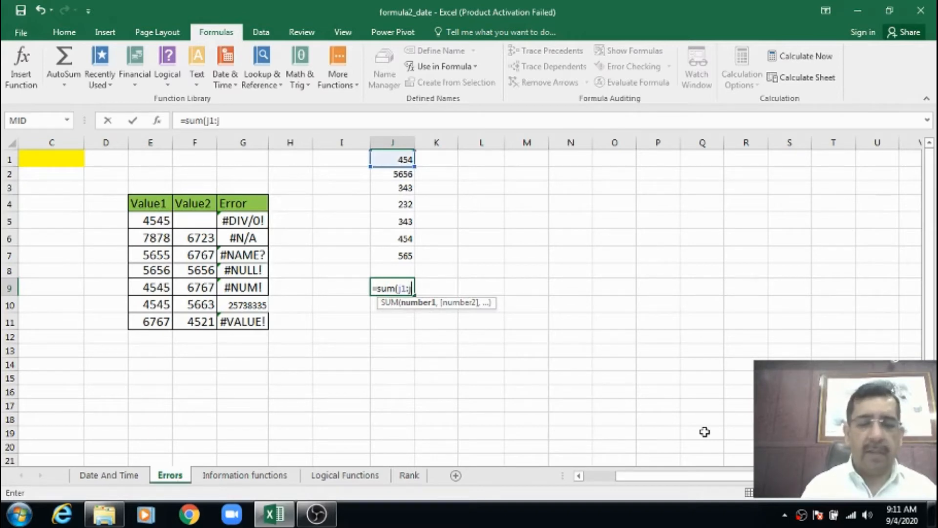
{"action": "type", "text": "j7)"}
{"action": "key", "text": "Return"}
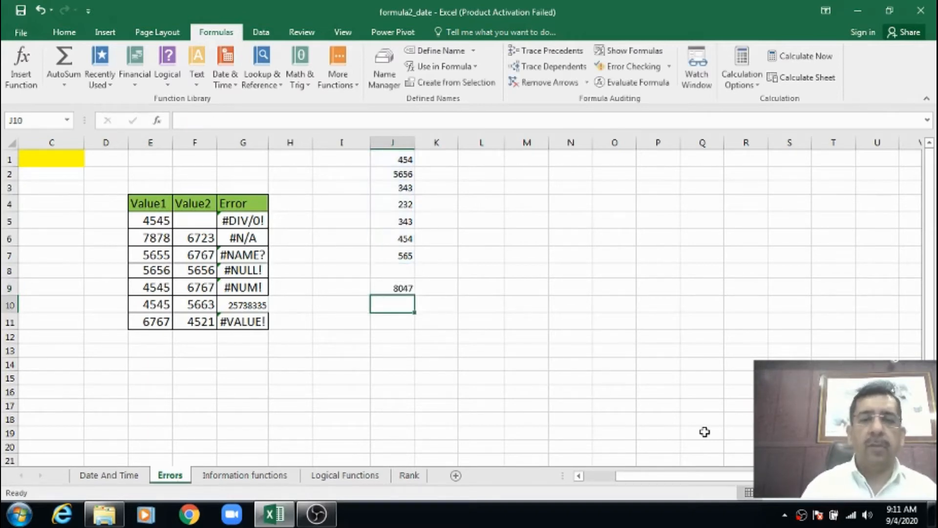
{"action": "key", "text": "Up"}
{"action": "key", "text": "Down"}
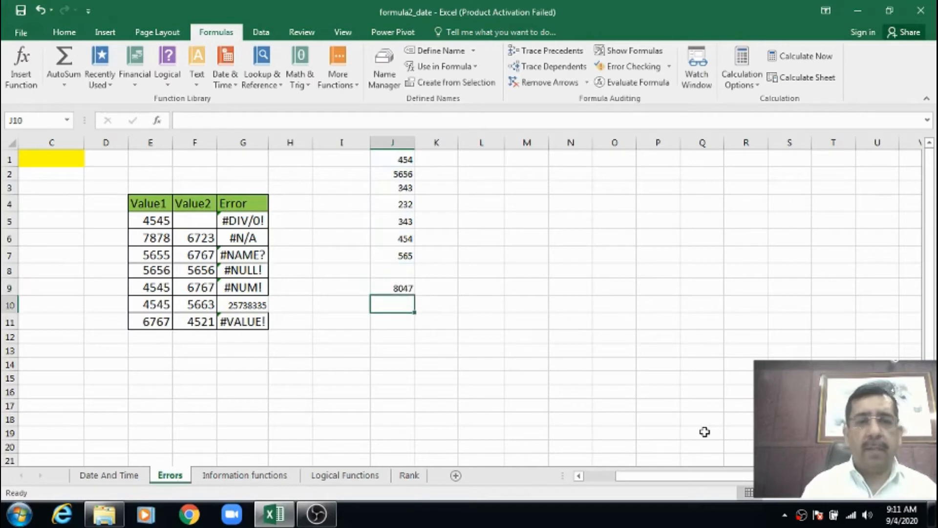
Total the same numbers in cell J10 through the defined name with =SUM(list1).
{"action": "type", "text": "=sum"}
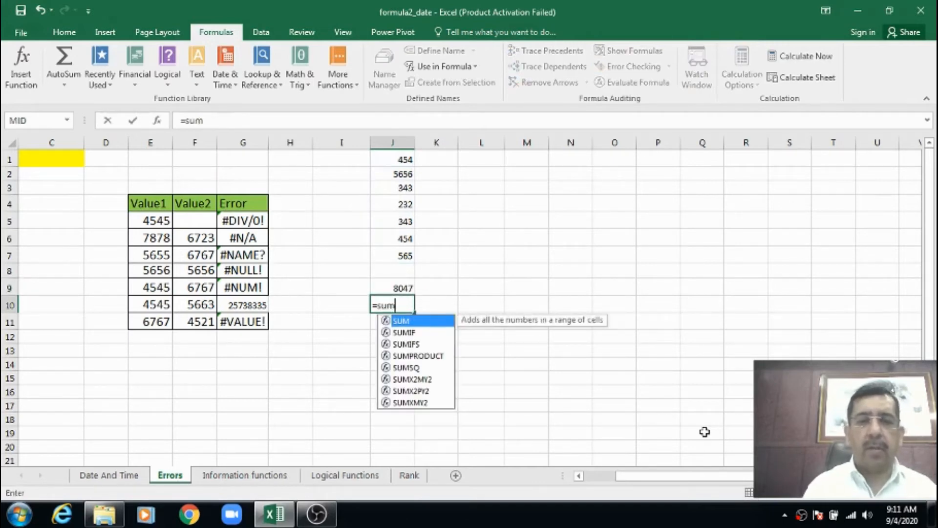
{"action": "type", "text": "(list1)"}
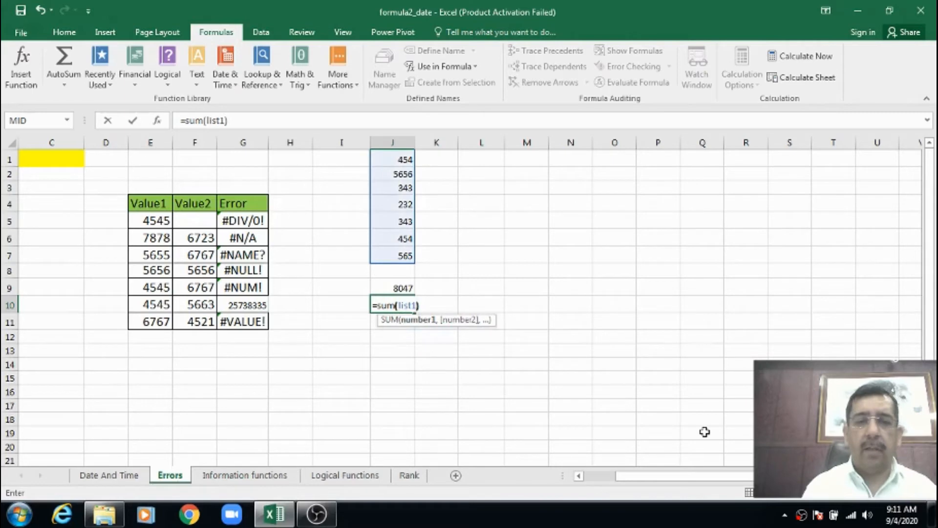
{"action": "key", "text": "Return"}
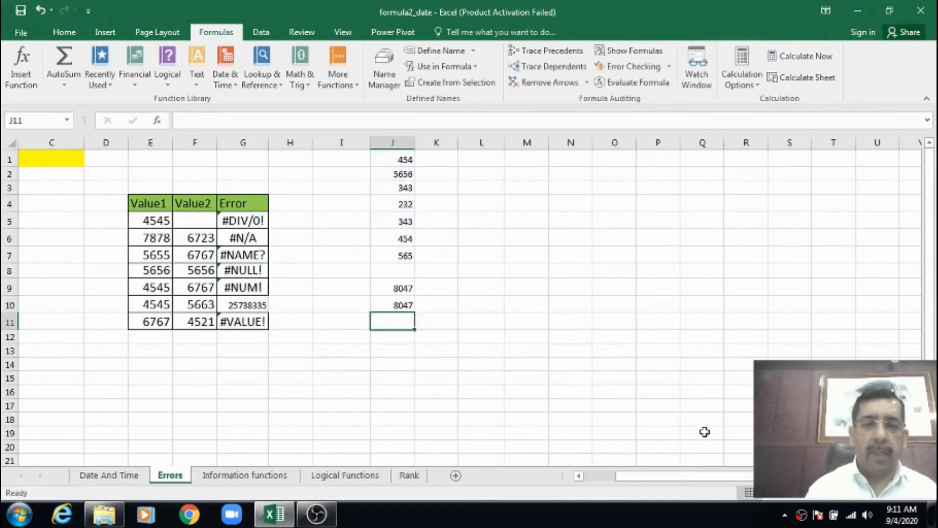
Try a misspelled range name in cell J11 with the formula =SUM(lis1) and inspect the cell.
{"action": "type", "text": "=sum"}
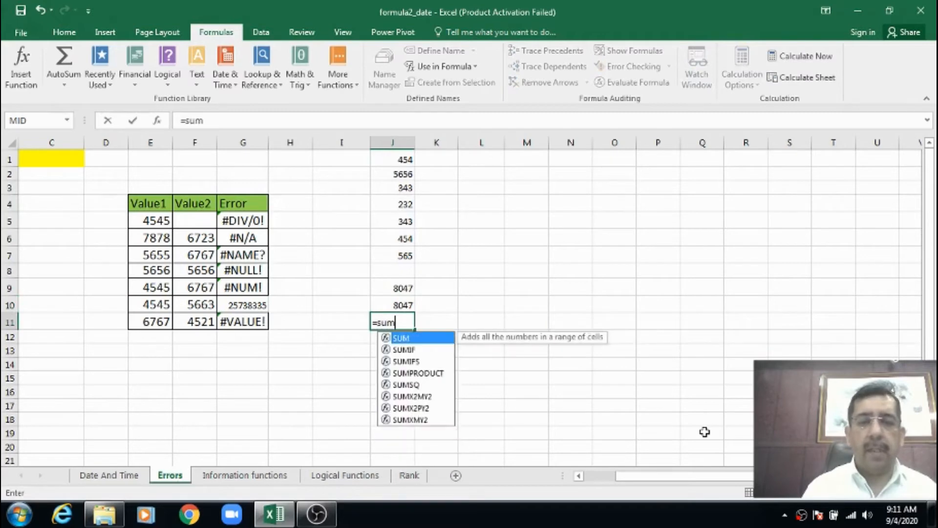
{"action": "type", "text": "(lis"}
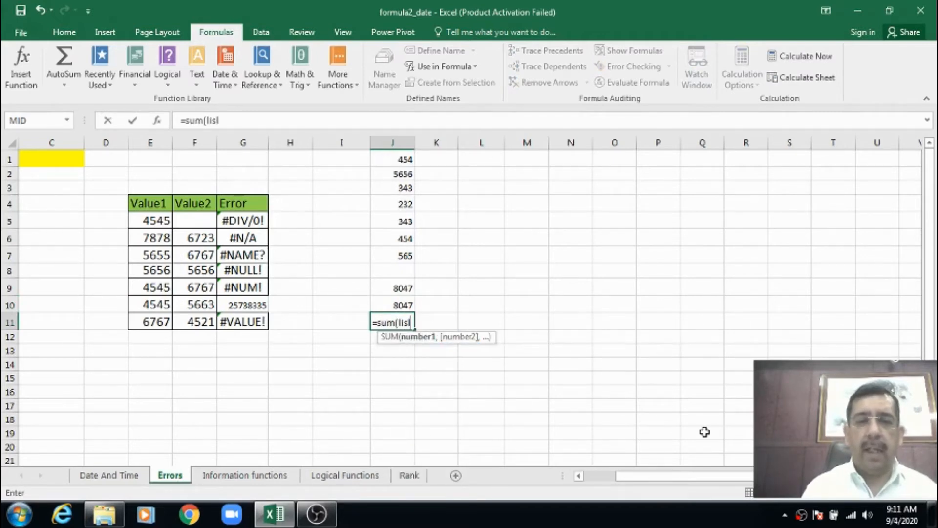
{"action": "type", "text": "1"}
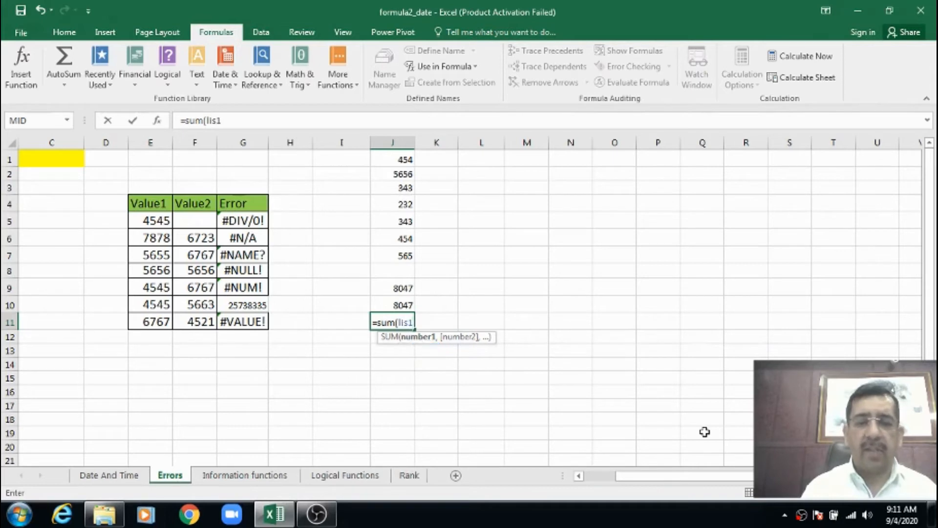
{"action": "type", "text": ")"}
{"action": "key", "text": "Return"}
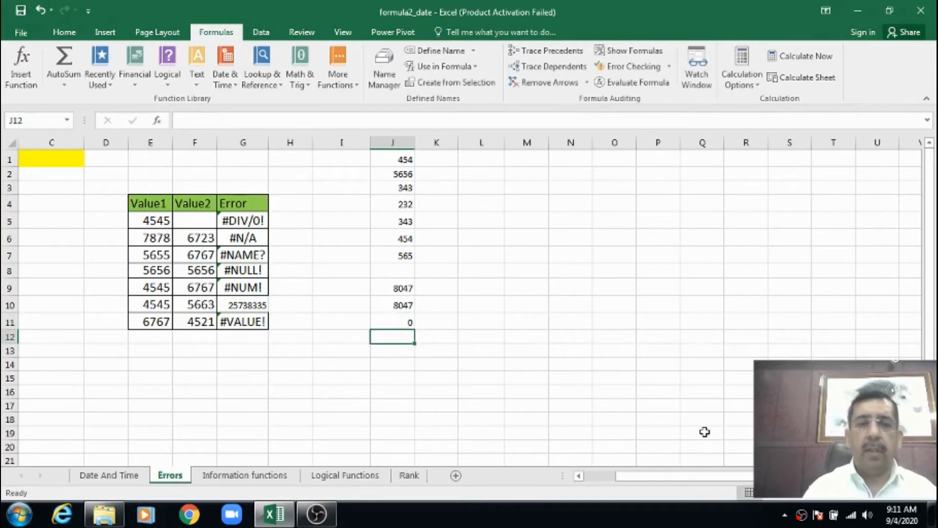
{"action": "key", "text": "Up"}
{"action": "key", "text": "Right"}
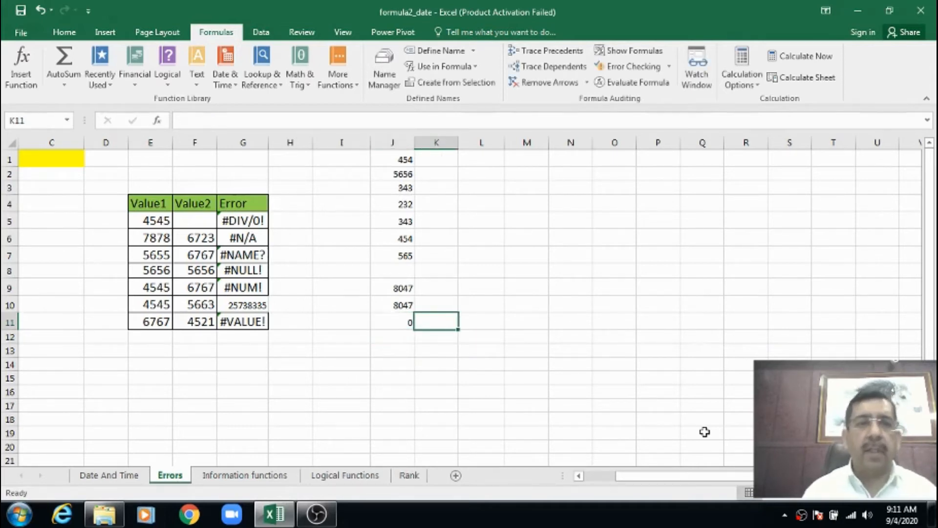
{"action": "key", "text": "Left"}
{"action": "key", "text": "Right"}
{"action": "key", "text": "Left"}
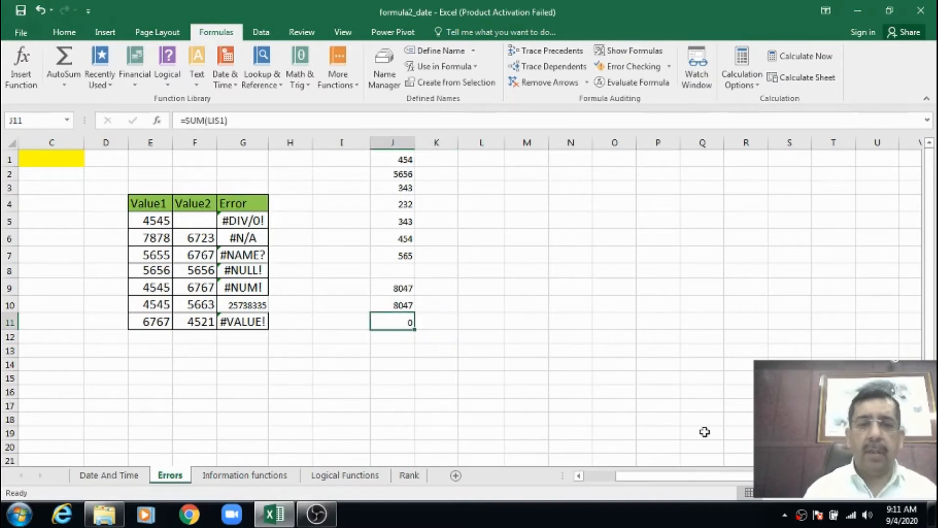
Replace the formula in cell J11 with =SUM(list2), which refers to an undefined name, and inspect the cell.
{"action": "type", "text": "=list"}
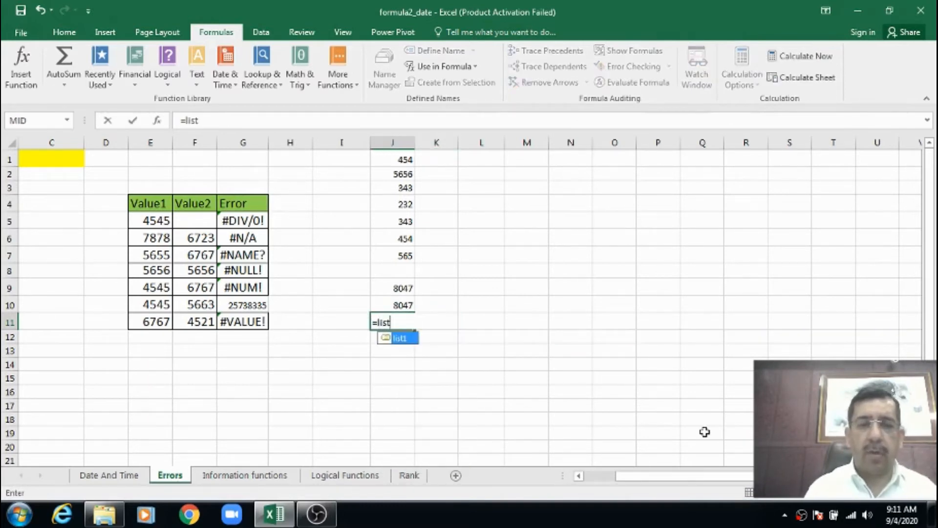
{"action": "key", "text": "BackSpace"}
{"action": "key", "text": "BackSpace"}
{"action": "key", "text": "BackSpace"}
{"action": "key", "text": "BackSpace"}
{"action": "type", "text": "s"}
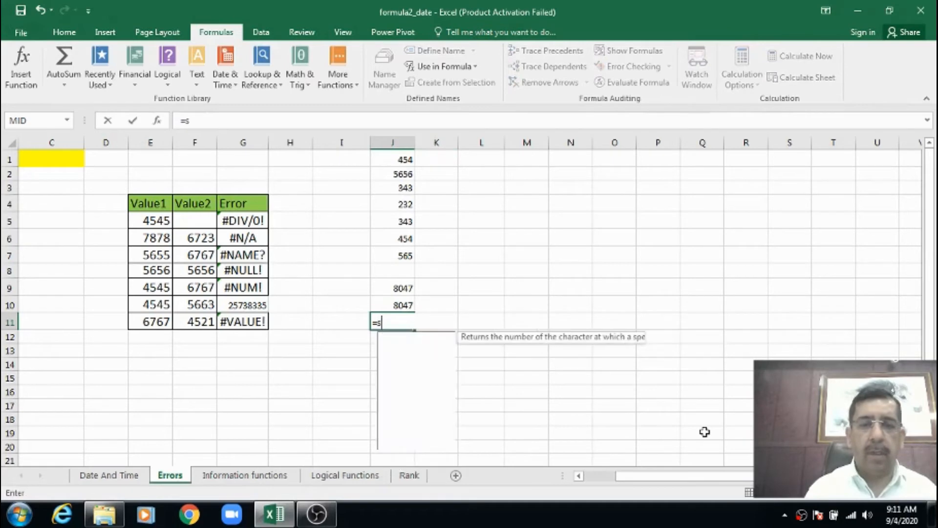
{"action": "type", "text": "um(list2"}
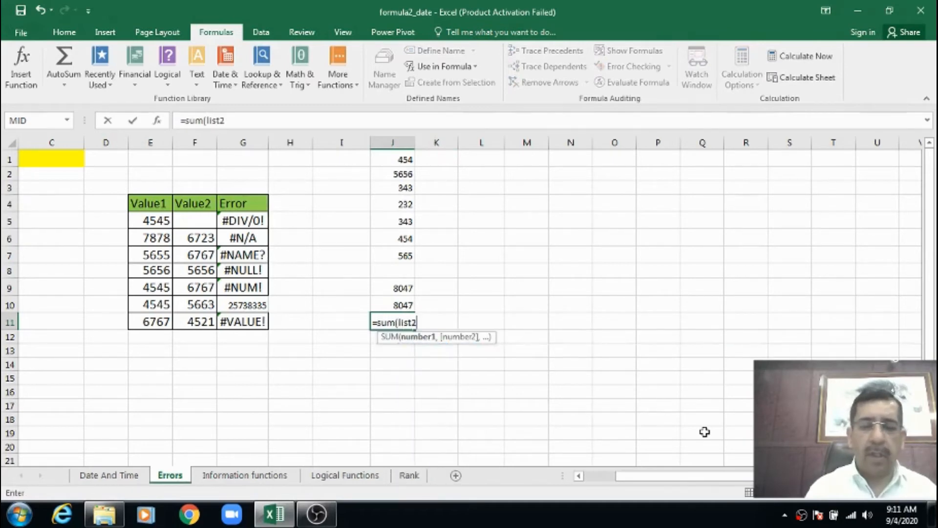
{"action": "key", "text": "ctrl+Return"}
{"action": "key", "text": "Return"}
{"action": "key", "text": "Up"}
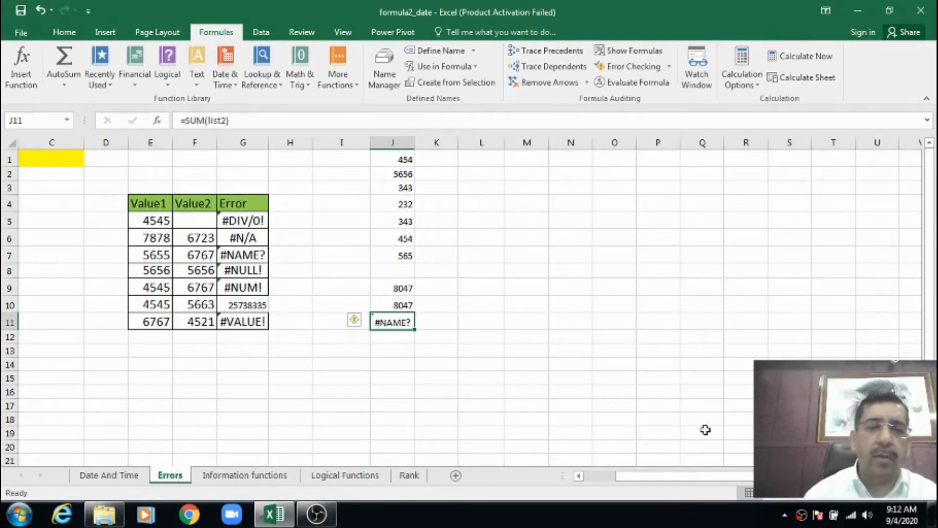
Check the meaning of the #NAME? error in cell B7 of the error value table.
{"action": "left_click", "coordinate": [595, 477]}
{"action": "left_click", "coordinate": [595, 484]}
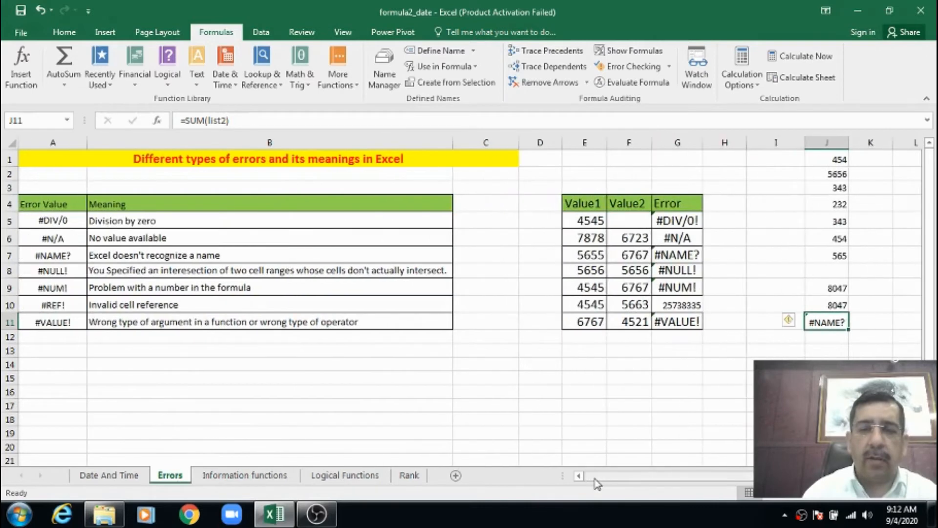
{"action": "left_click", "coordinate": [113, 256]}
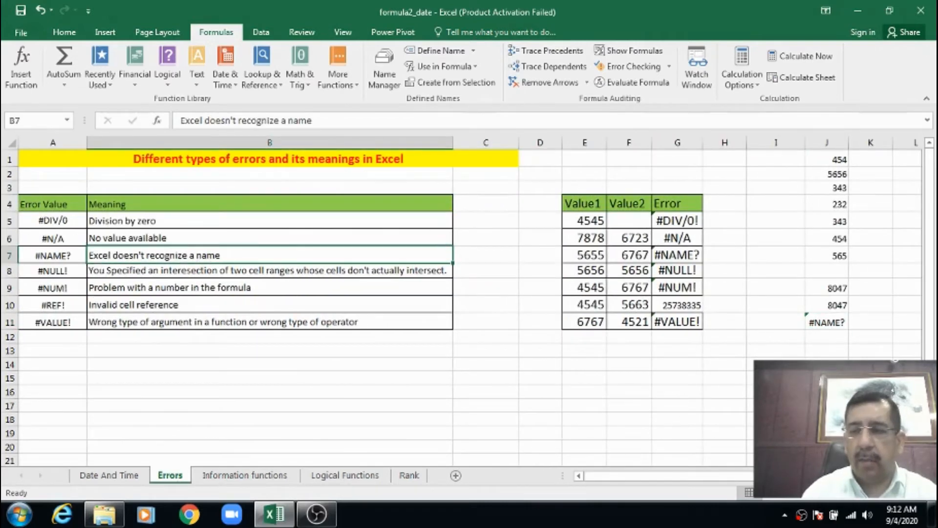
Clear the practice numbers and SUM formulas from cells J1 through J11.
{"action": "scroll", "coordinate": [470, 293], "scroll_direction": "right", "scroll_amount": 2}
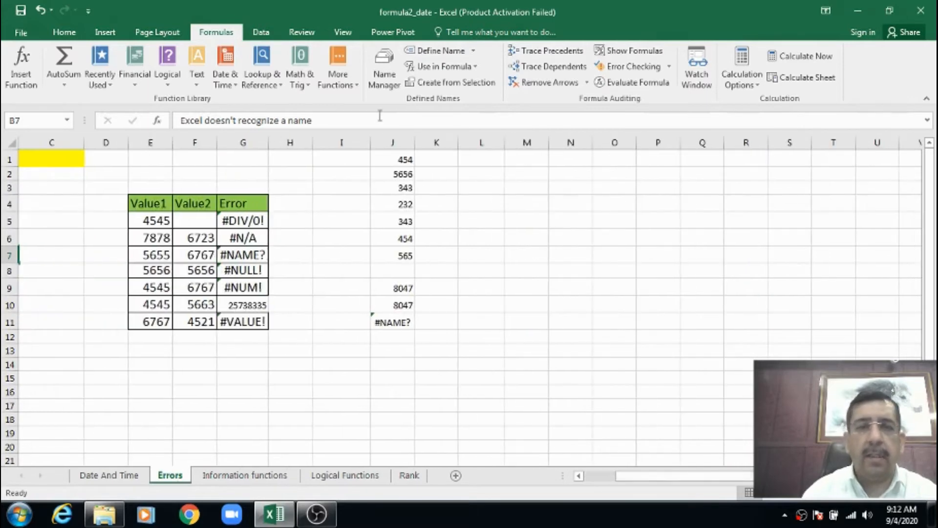
{"action": "left_click", "coordinate": [389, 158]}
{"action": "left_click_drag", "start_coordinate": [389, 157], "coordinate": [384, 318]}
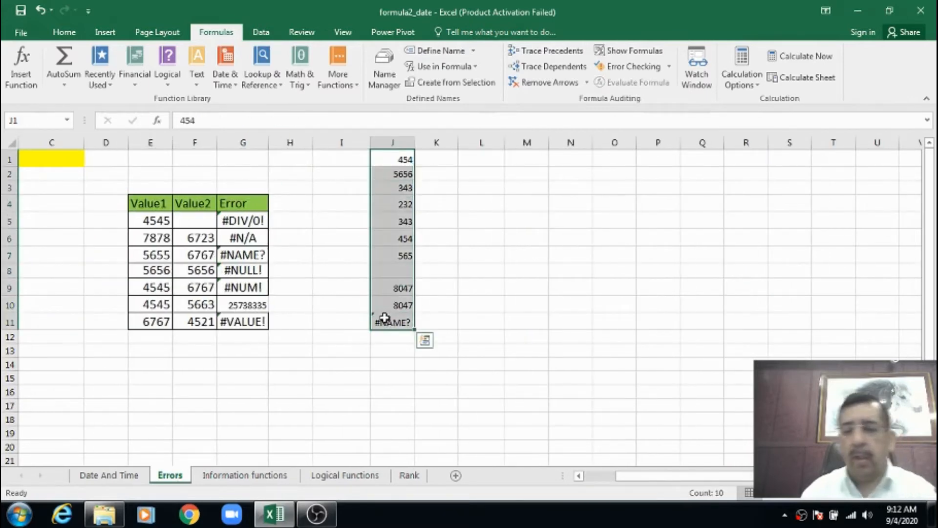
{"action": "key", "text": "Delete"}
Inspect the example formulas behind the #NAME? error in cell G7 and the #NULL! error in cell G8.
{"action": "left_click", "coordinate": [391, 255]}
{"action": "left_click", "coordinate": [250, 255]}
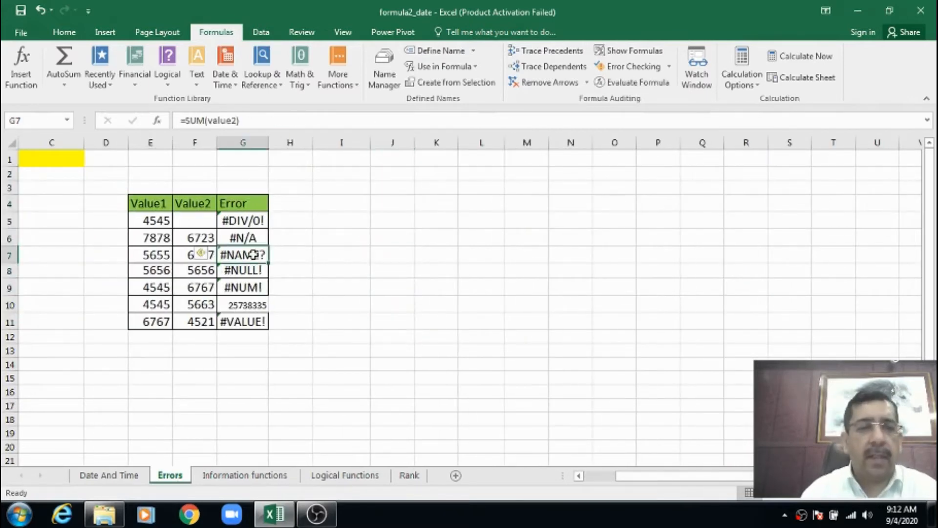
{"action": "left_click", "coordinate": [252, 270]}
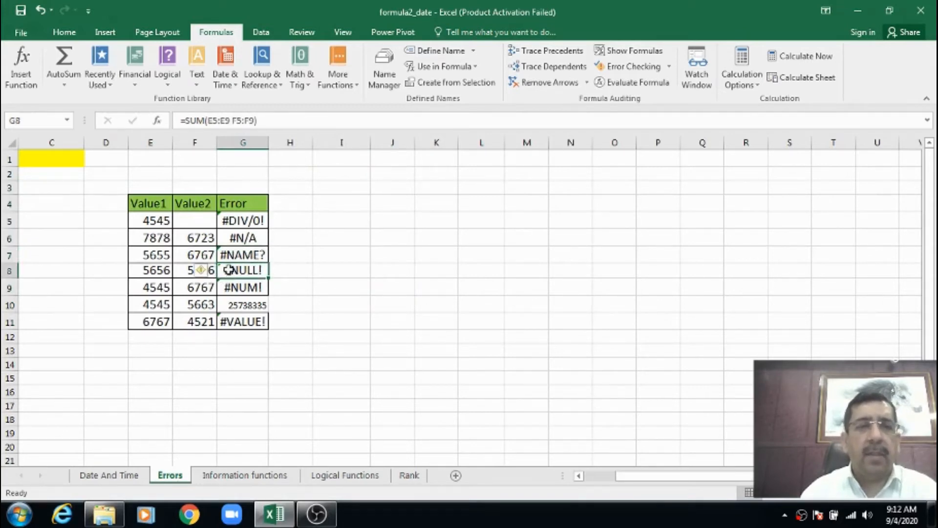
Enter the numbers 4545, 565, 5655, 3434, 4545, 5656, 6767 and 5656 down cells J1 to J8.
{"action": "left_click", "coordinate": [409, 159]}
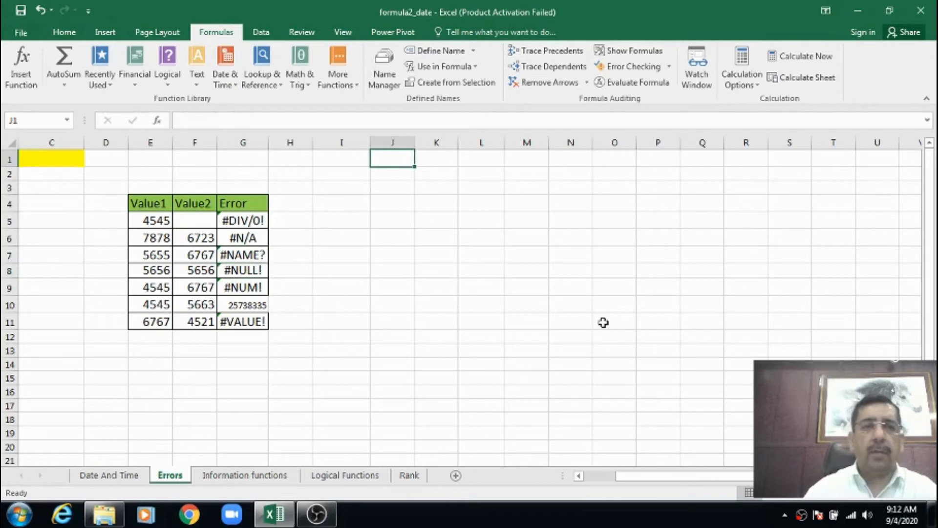
{"action": "type", "text": "4545"}
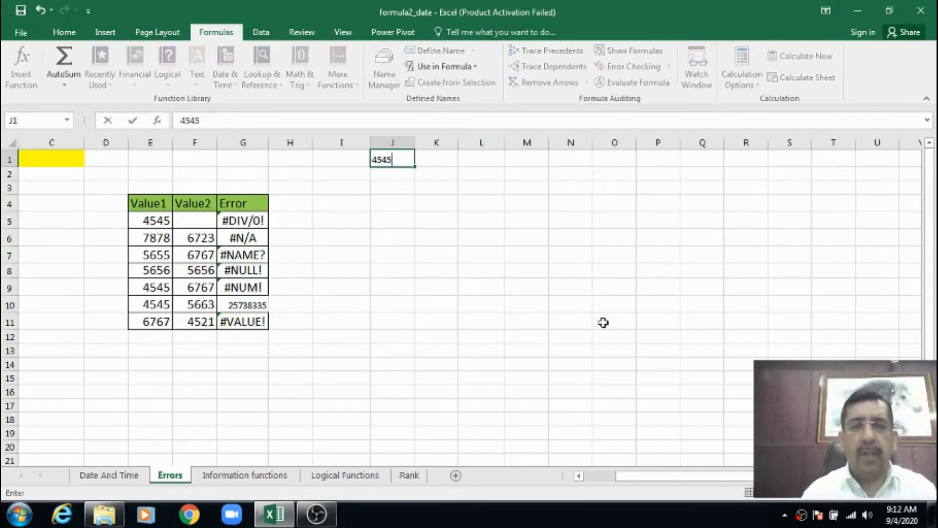
{"action": "key", "text": "Return"}
{"action": "type", "text": "565"}
{"action": "key", "text": "Return"}
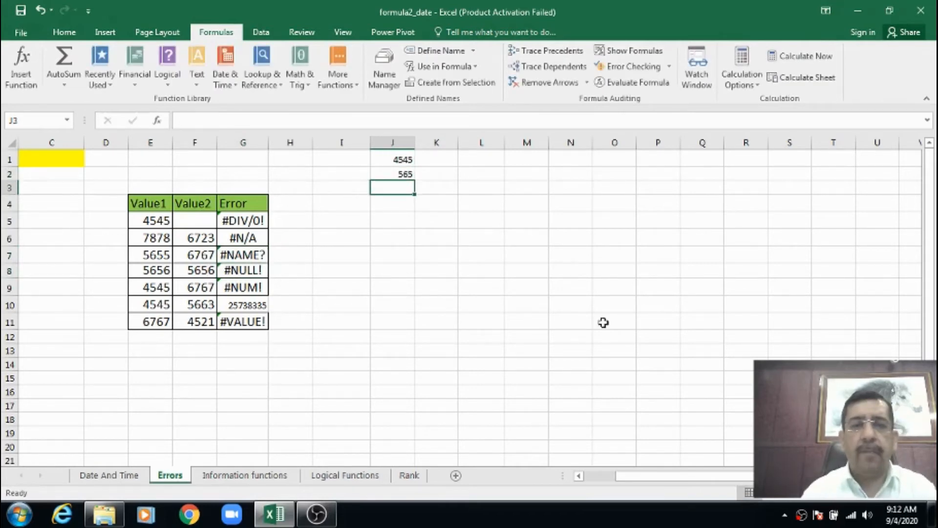
{"action": "key", "text": "Up"}
{"action": "key", "text": "Down"}
{"action": "type", "text": "5655"}
{"action": "key", "text": "Return"}
{"action": "type", "text": "3434"}
{"action": "key", "text": "Return"}
{"action": "type", "text": "4"}
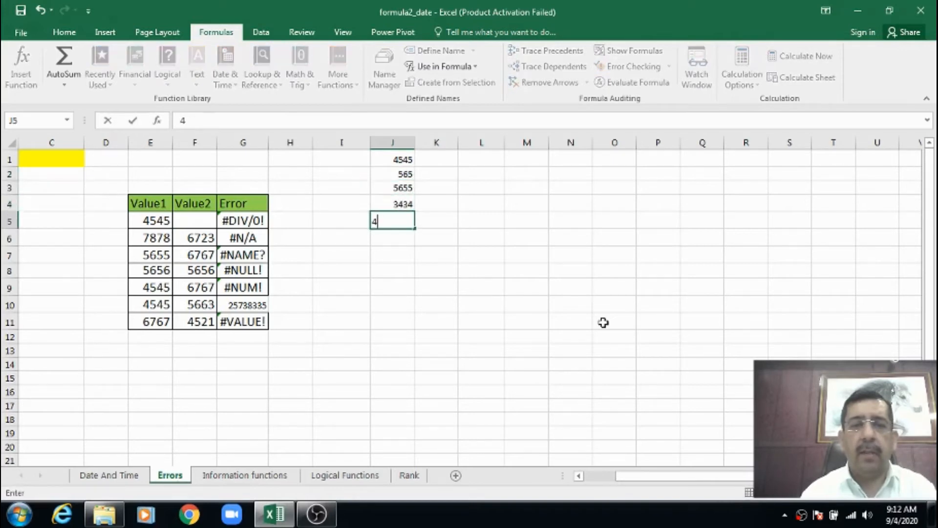
{"action": "type", "text": "545"}
{"action": "key", "text": "Return"}
{"action": "type", "text": "5656"}
{"action": "key", "text": "Return"}
{"action": "type", "text": "6767"}
{"action": "key", "text": "Return"}
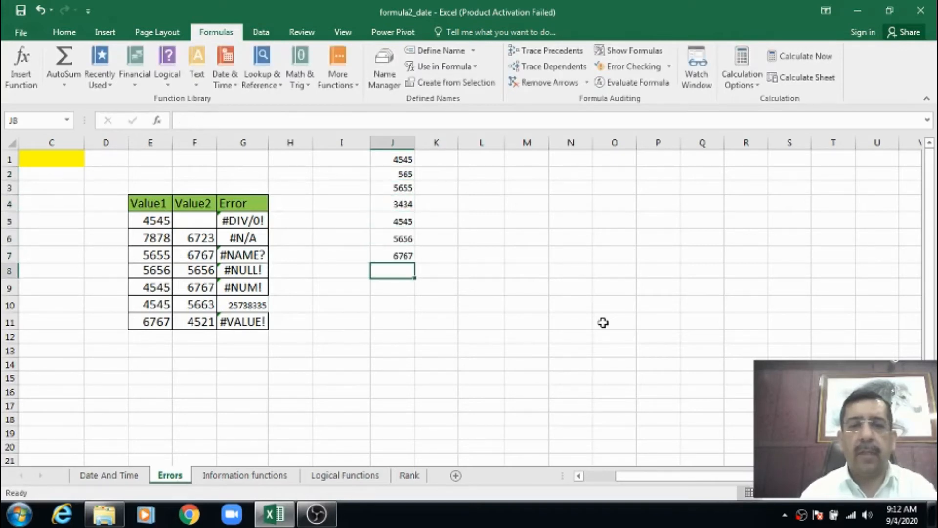
{"action": "type", "text": "5656"}
{"action": "key", "text": "Up"}
Enter the numbers 3434, 4545, 565, 6767, 7878, 5656, 454 and 3434 down cells K1 to K8.
{"action": "key", "text": "Up"}
{"action": "key", "text": "Up"}
{"action": "key", "text": "Up"}
{"action": "key", "text": "Up"}
{"action": "key", "text": "Up"}
{"action": "key", "text": "Up"}
{"action": "key", "text": "Right"}
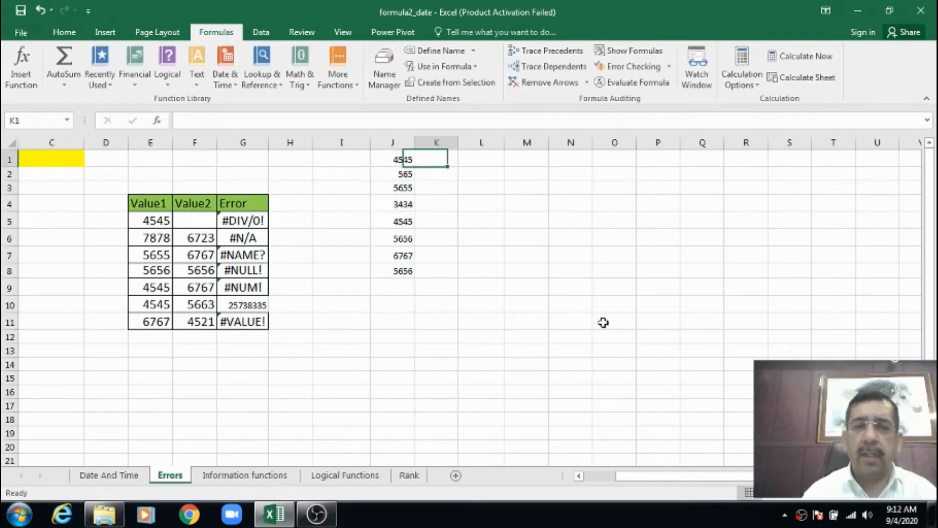
{"action": "type", "text": "3434"}
{"action": "key", "text": "Return"}
{"action": "type", "text": "4545"}
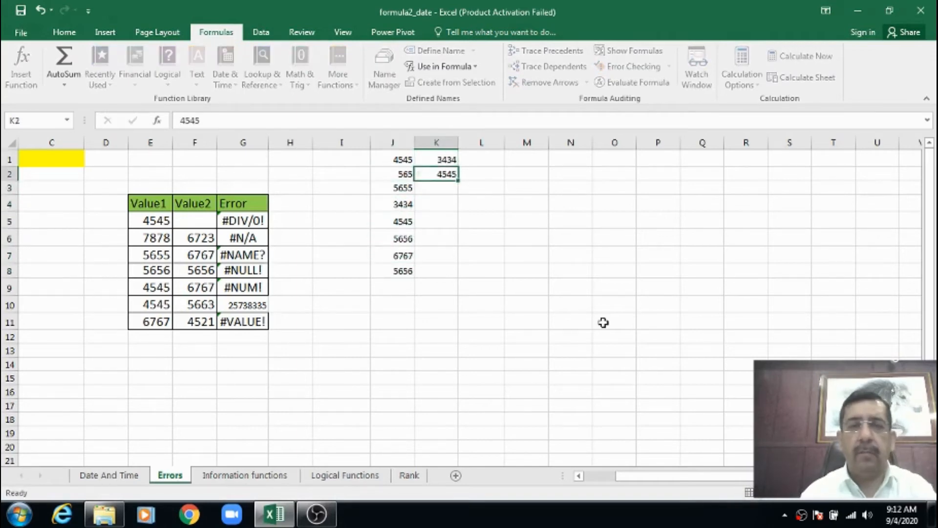
{"action": "key", "text": "Return"}
{"action": "type", "text": "565"}
{"action": "key", "text": "Return"}
{"action": "type", "text": "6767"}
{"action": "key", "text": "Return"}
{"action": "type", "text": "7878"}
{"action": "key", "text": "Return"}
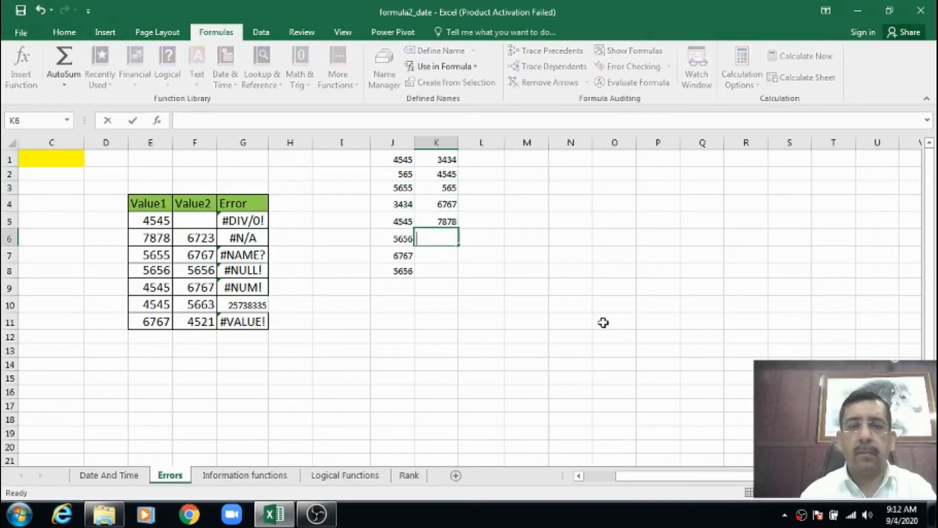
{"action": "type", "text": "5656"}
{"action": "key", "text": "Return"}
{"action": "type", "text": "454"}
{"action": "key", "text": "Return"}
{"action": "type", "text": "3434"}
{"action": "key", "text": "Return"}
Total both number columns in cell J11 with the comma-separated formula =SUM(J1:J8,K1:K8).
{"action": "key", "text": "Return"}
{"action": "key", "text": "Return"}
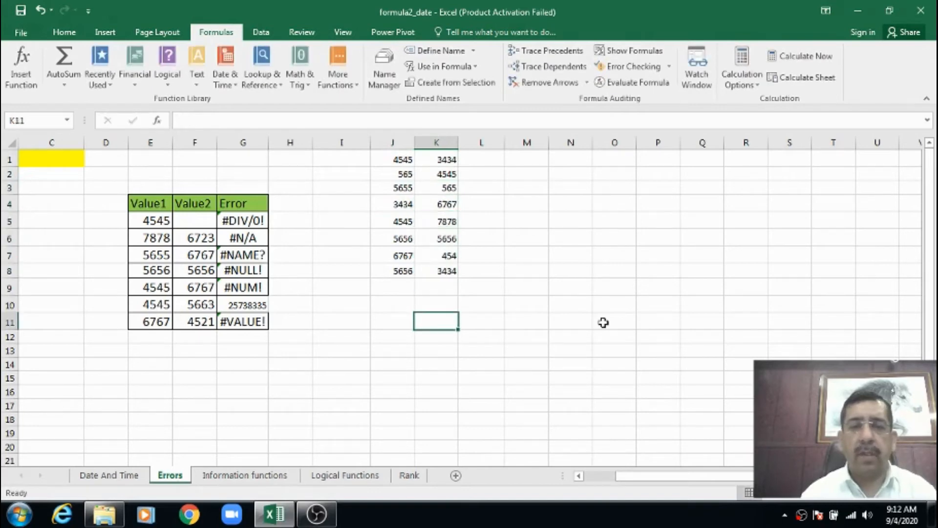
{"action": "key", "text": "Left"}
{"action": "type", "text": "="}
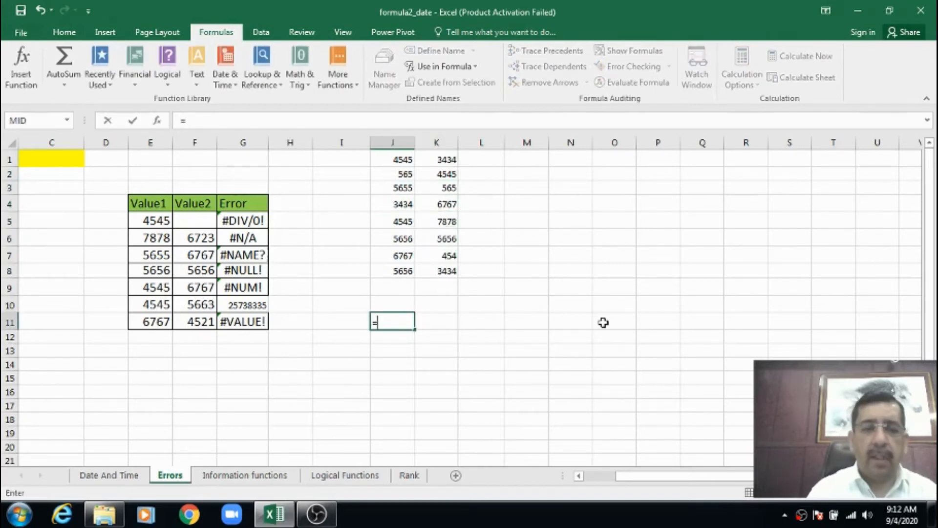
{"action": "type", "text": "sum("}
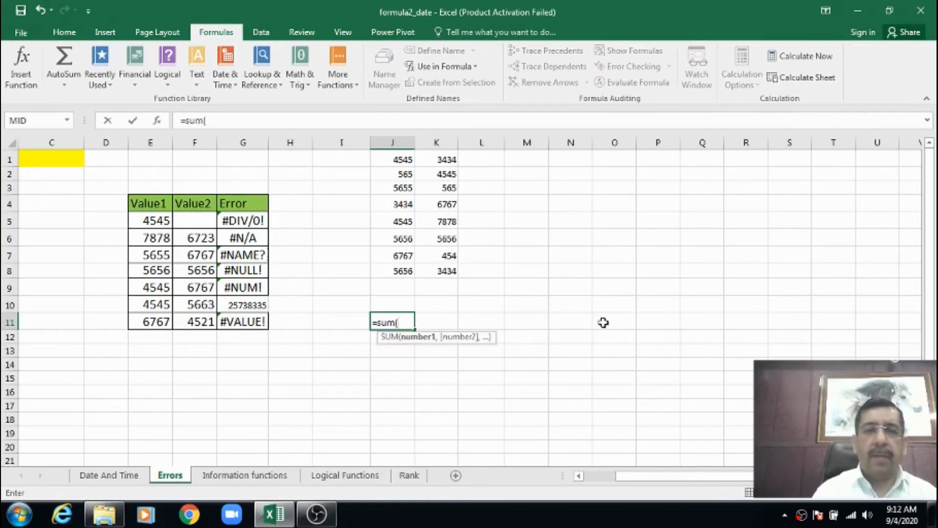
{"action": "type", "text": "j1"}
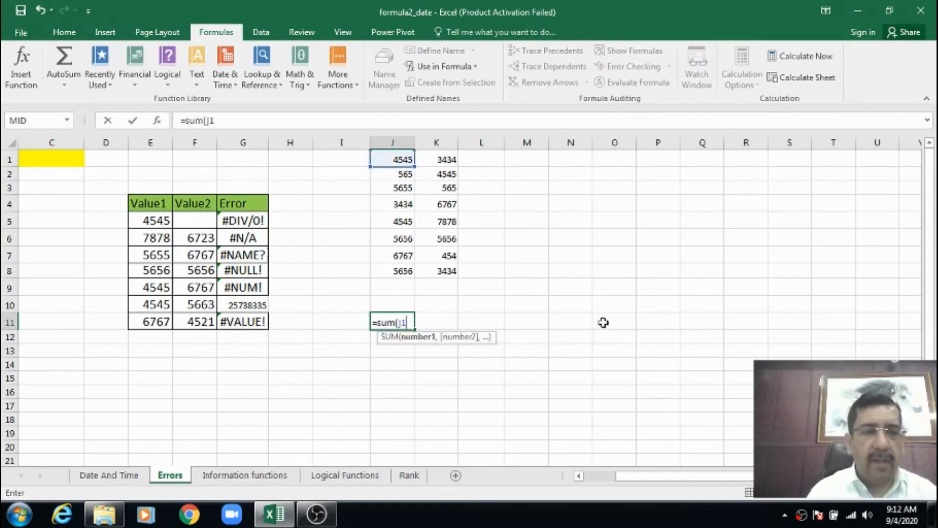
{"action": "type", "text": ":j"}
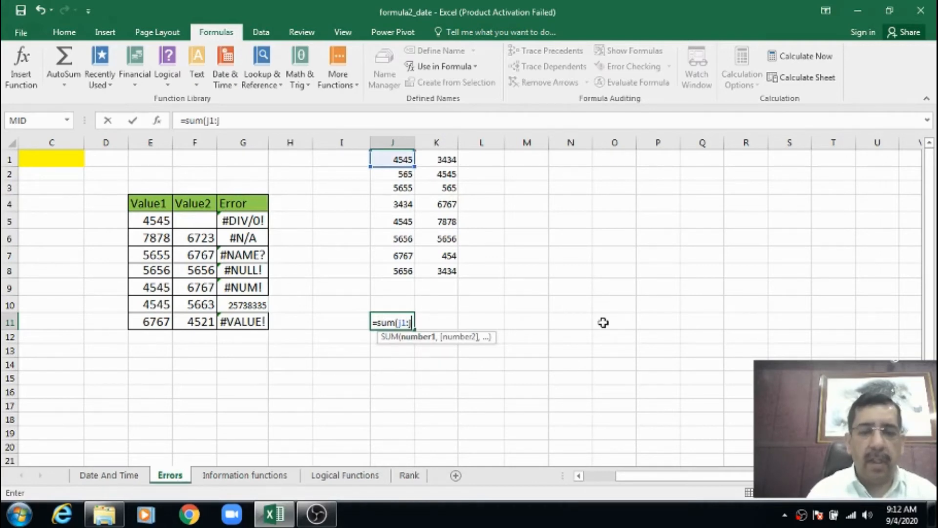
{"action": "type", "text": "8,"}
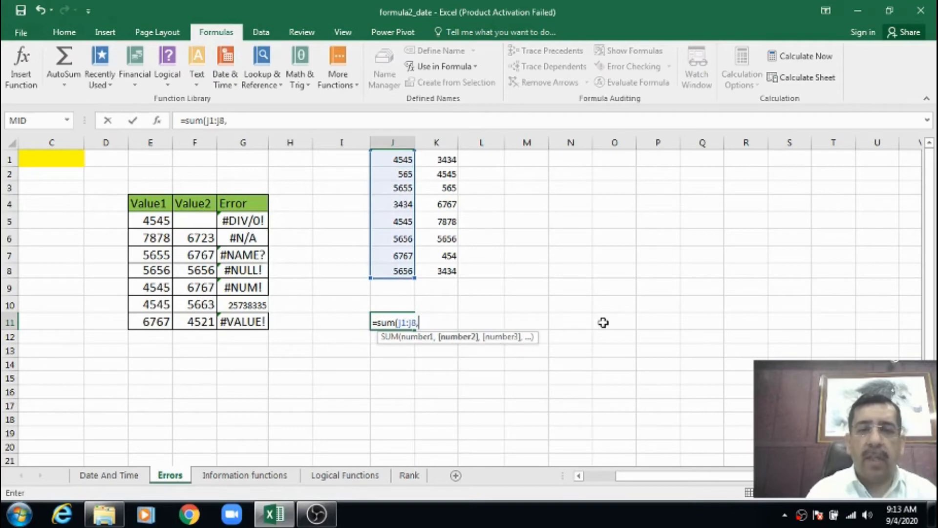
{"action": "type", "text": "k1:"}
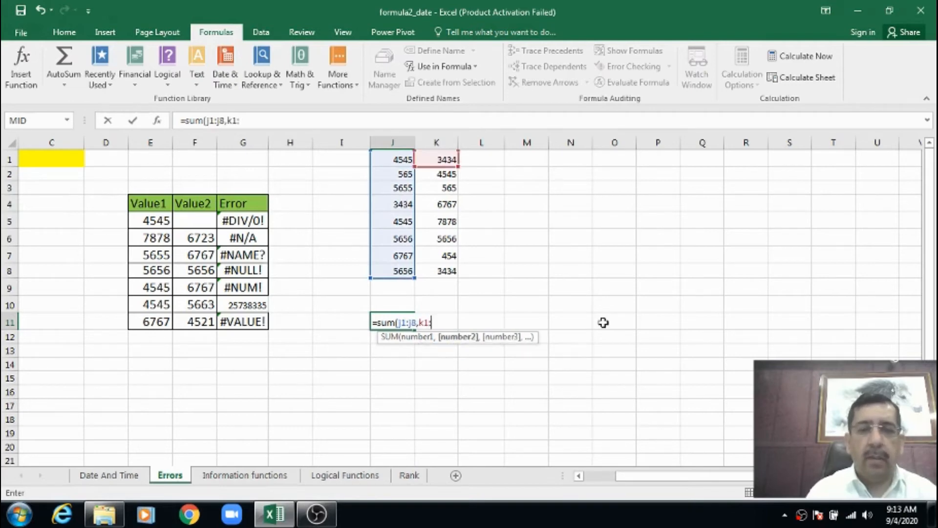
{"action": "type", "text": "k8)"}
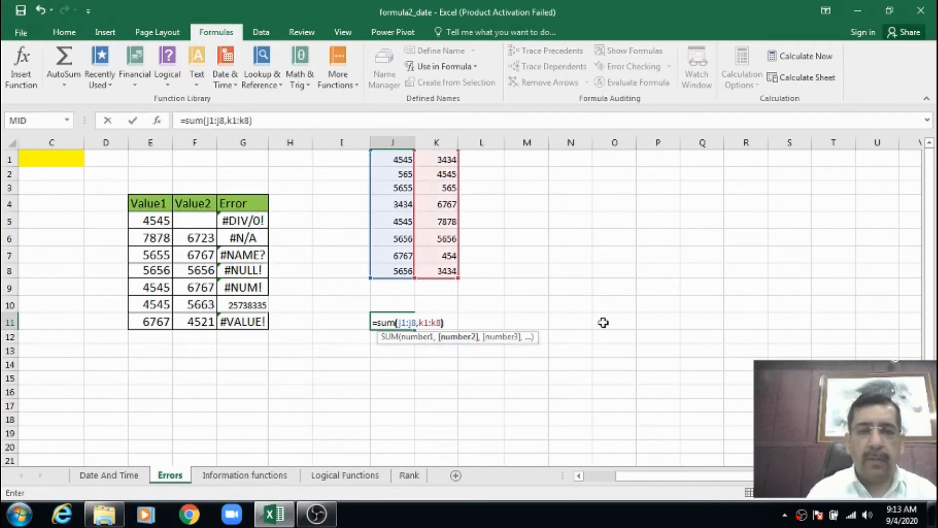
{"action": "key", "text": "Return"}
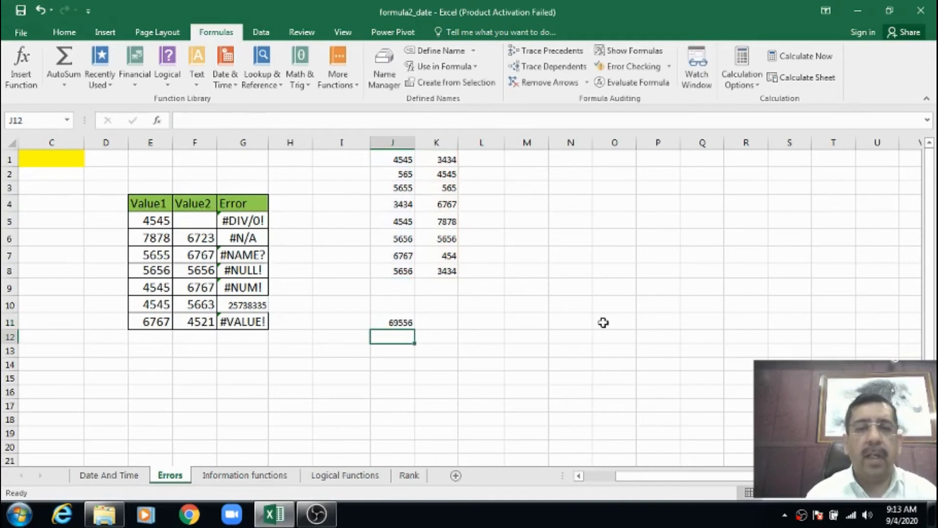
{"action": "key", "text": "Up"}
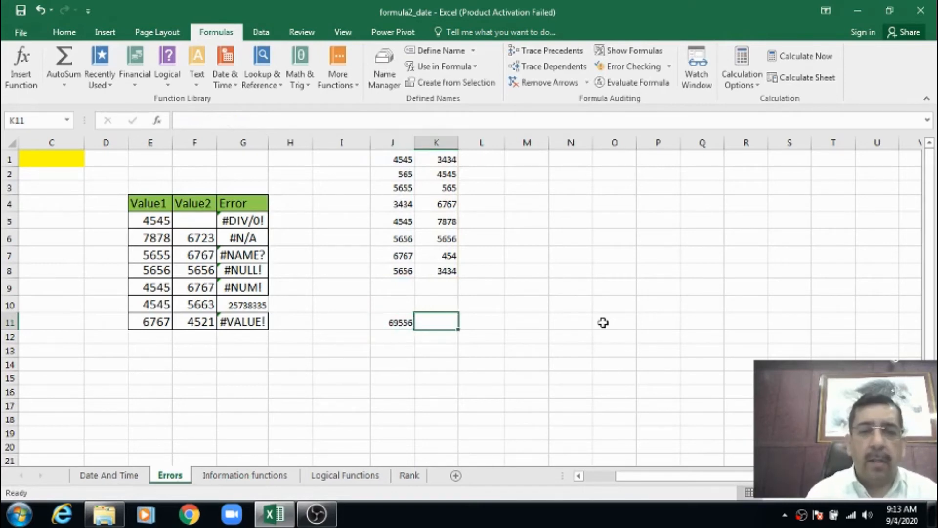
Enter =SUM(J1:J8 K1:K8) in cell J12, separating the ranges with a space instead of a comma, and inspect the cell.
{"action": "key", "text": "Return"}
{"action": "type", "text": "="}
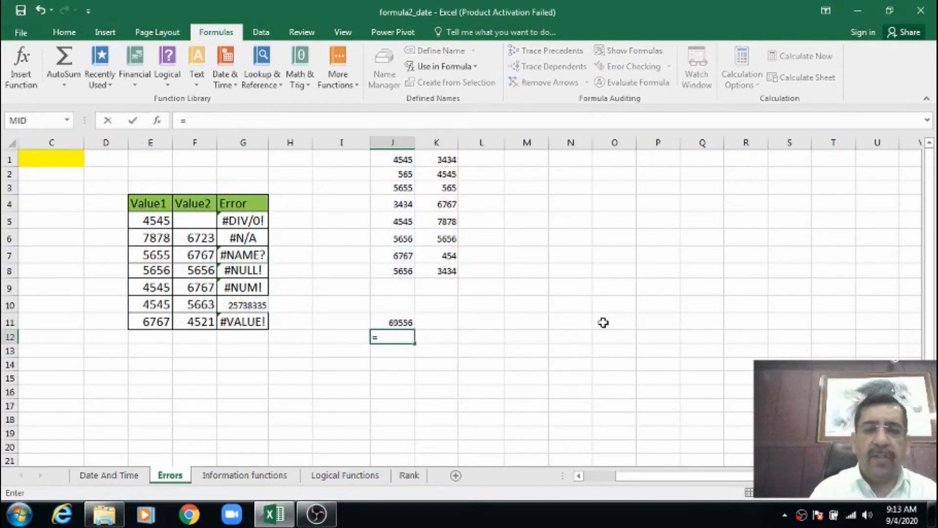
{"action": "type", "text": "sum("}
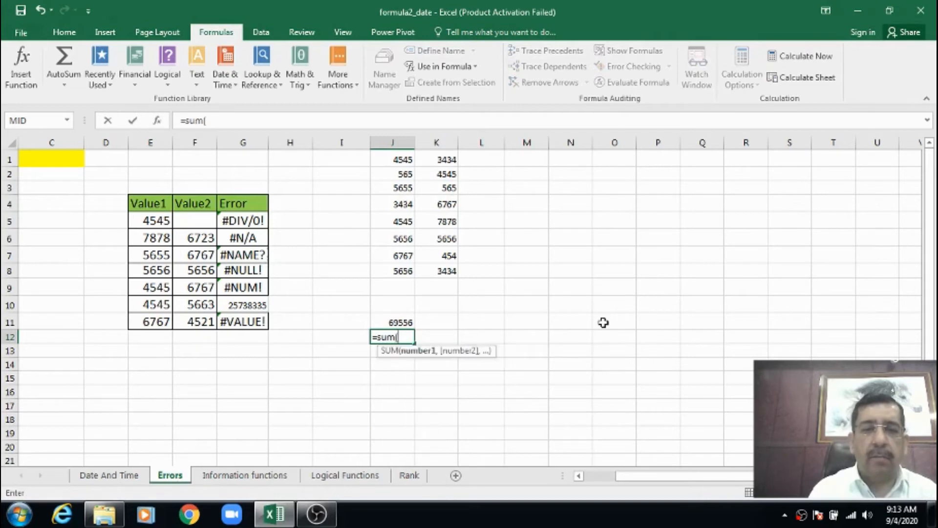
{"action": "type", "text": "j1:"}
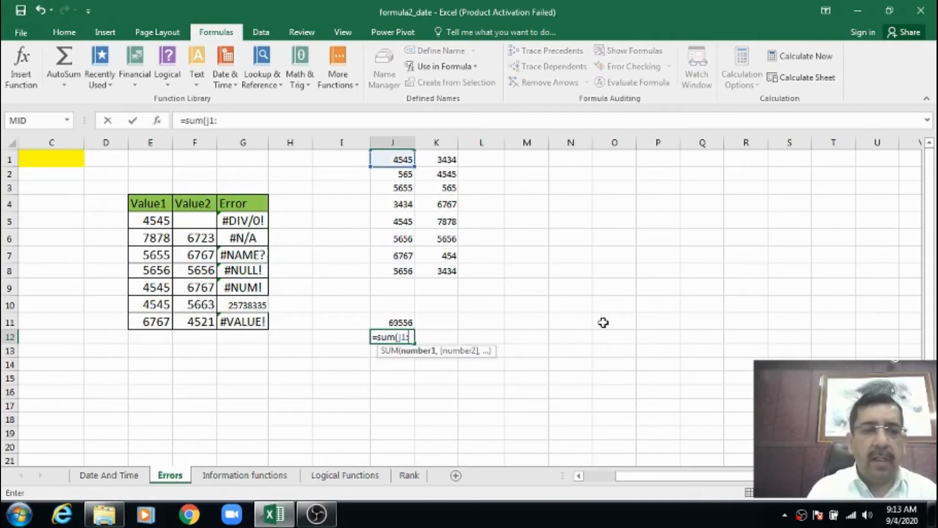
{"action": "type", "text": "j8"}
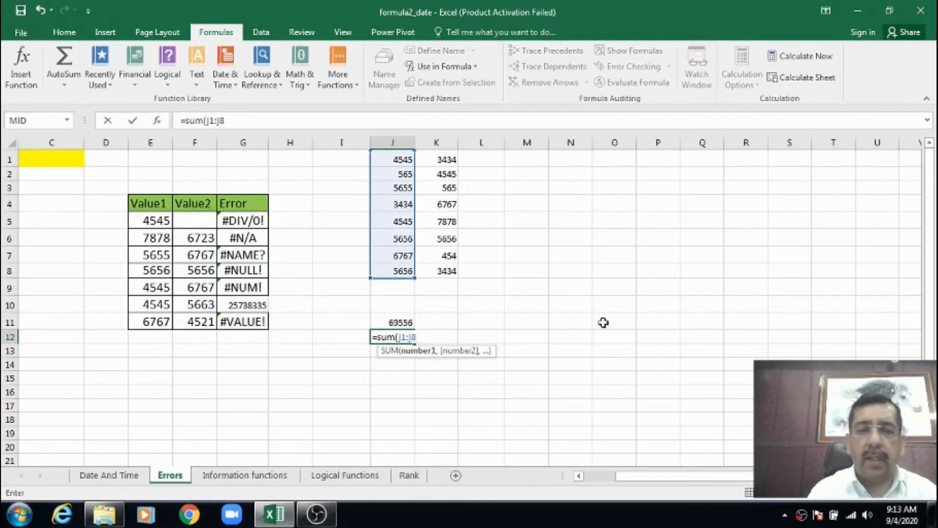
{"action": "type", "text": " k1"}
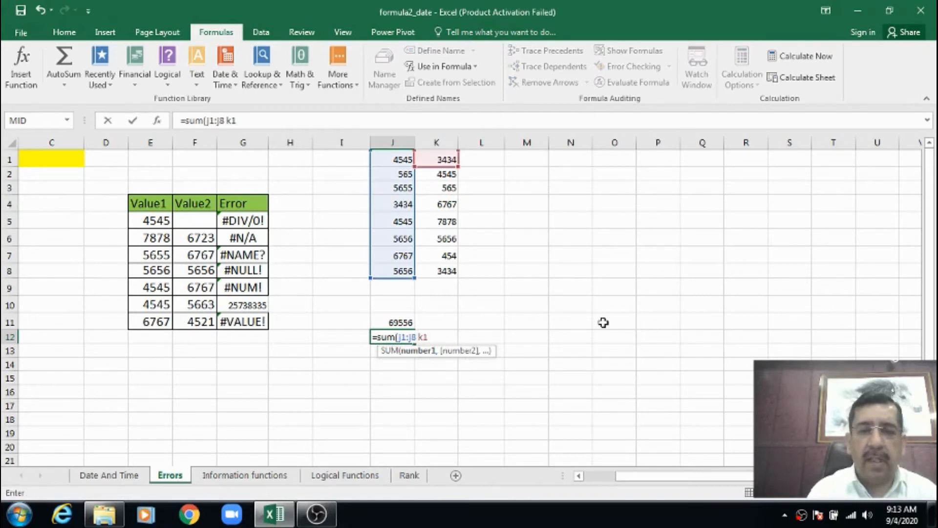
{"action": "type", "text": ":k8)"}
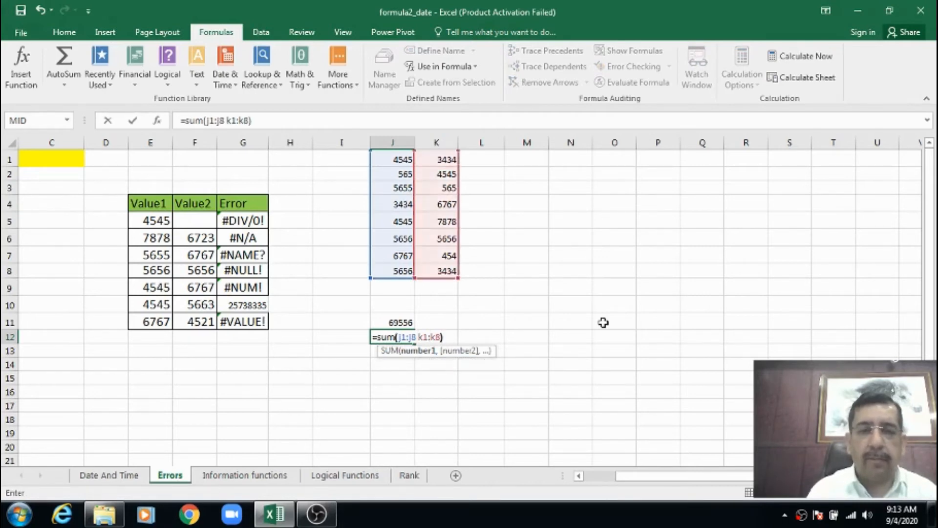
{"action": "key", "text": "Return"}
{"action": "key", "text": "Up"}
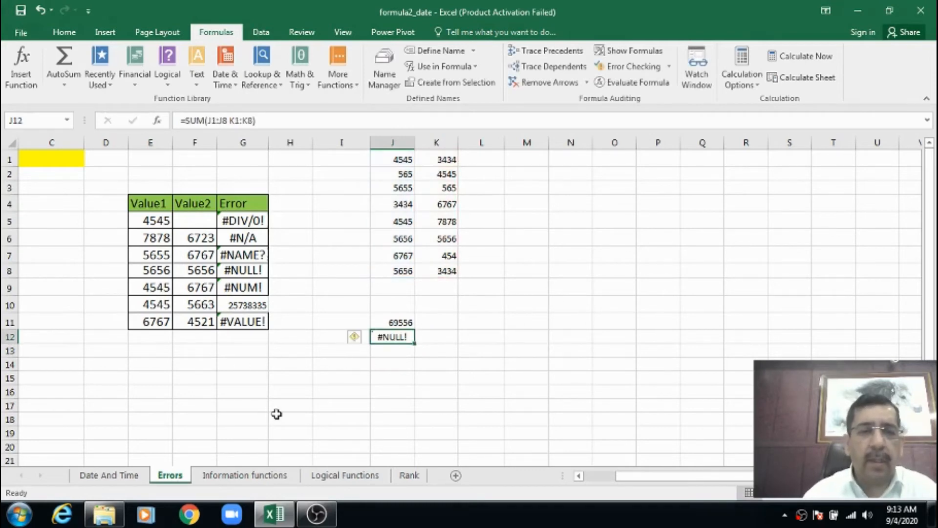
Review the #NULL! example in cell G8 and its meaning in cell B8 of the error value table.
{"action": "left_click", "coordinate": [590, 474]}
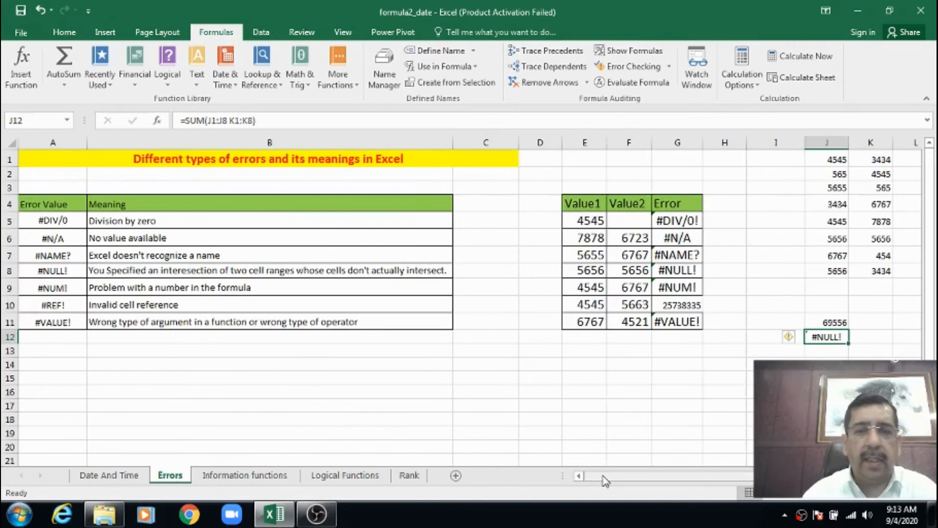
{"action": "left_click", "coordinate": [682, 270]}
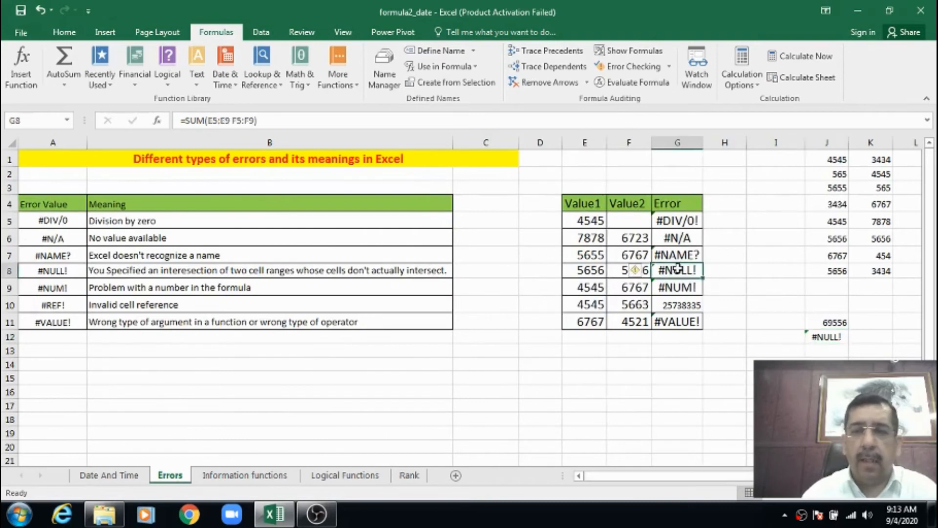
{"action": "left_click", "coordinate": [172, 272]}
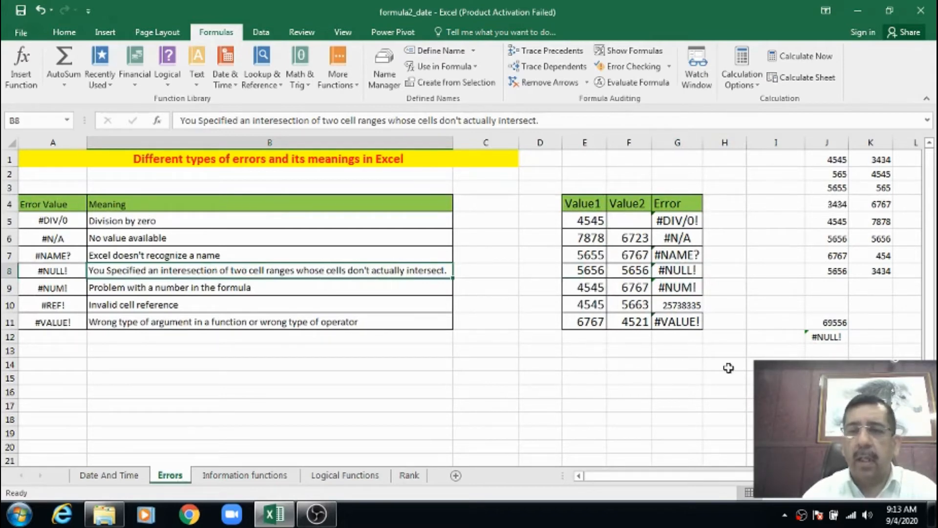
Compare the comma-separated SUM formula in cell J11 with the space-separated one in cell J12.
{"action": "scroll", "coordinate": [542, 409], "scroll_direction": "right", "scroll_amount": 2}
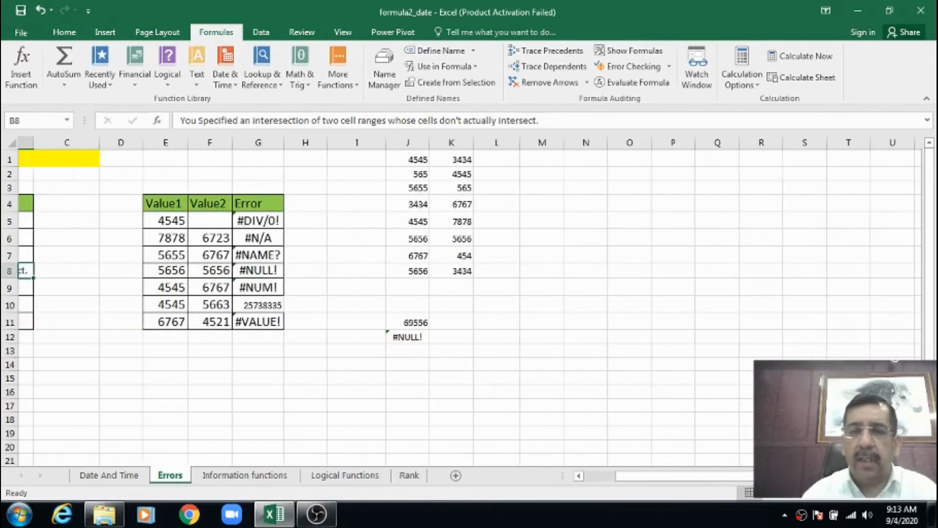
{"action": "left_click_drag", "start_coordinate": [397, 322], "coordinate": [393, 351]}
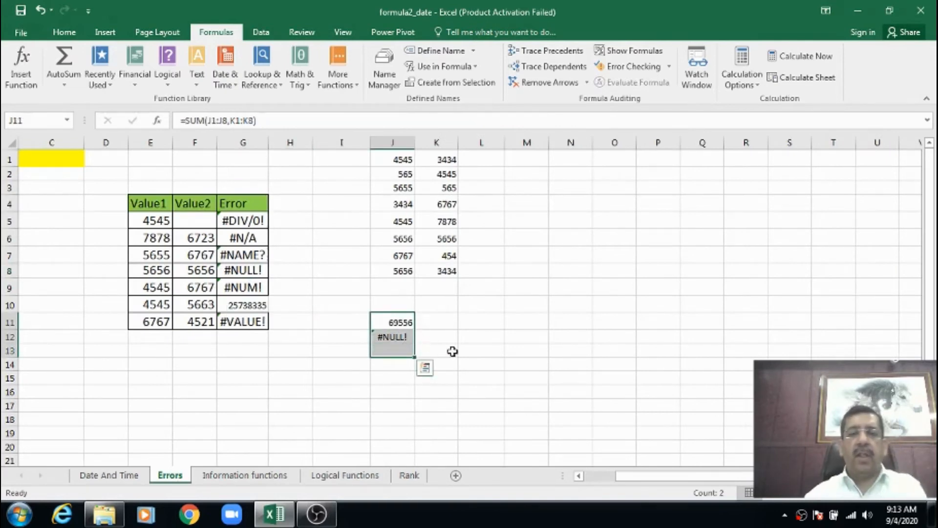
{"action": "left_click", "coordinate": [435, 349]}
{"action": "left_click", "coordinate": [401, 335]}
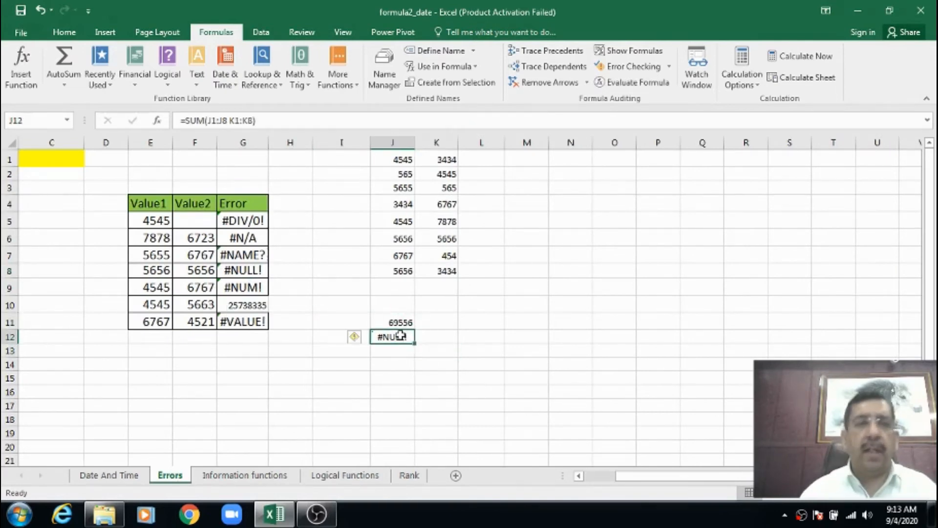
Inspect the space-separated ranges in the formula in cell J12 and clear both SUM formulas in J11:J12.
{"action": "left_click", "coordinate": [229, 120]}
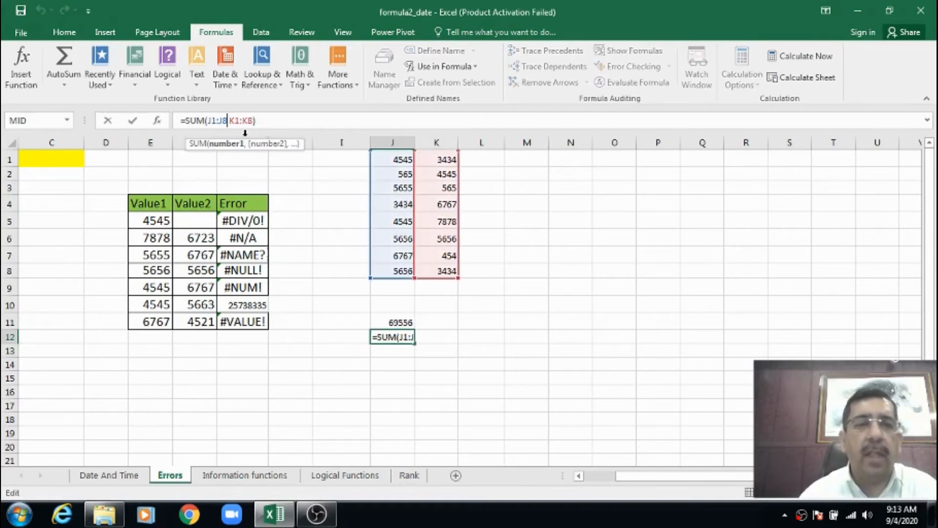
{"action": "key", "text": "Escape"}
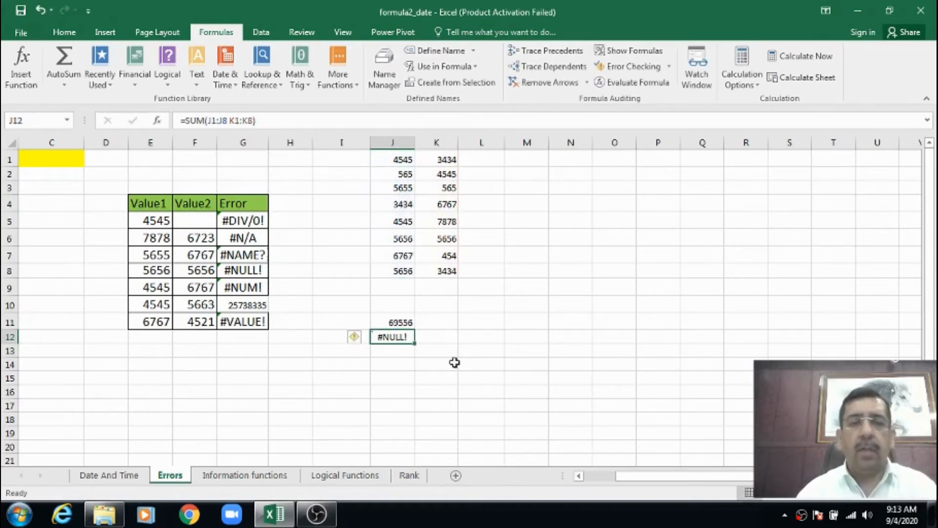
{"action": "left_click_drag", "start_coordinate": [395, 320], "coordinate": [392, 329]}
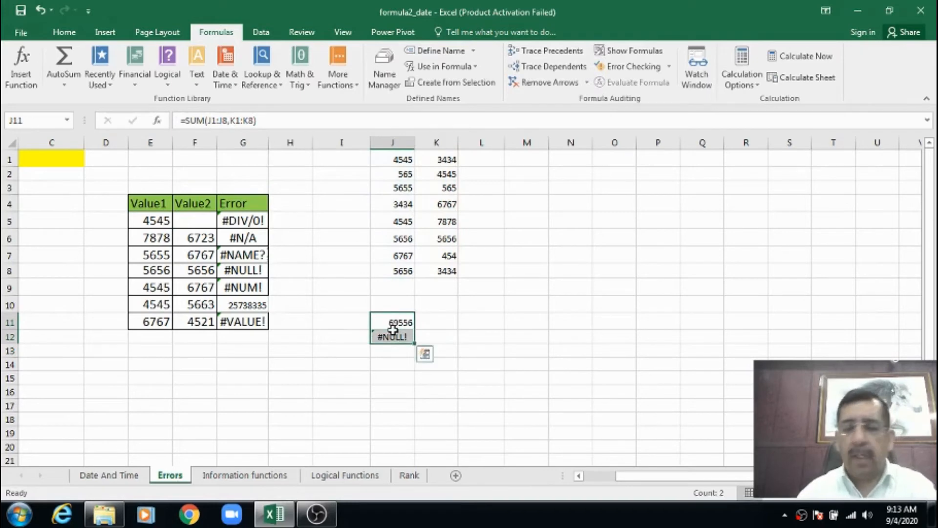
{"action": "key", "text": "Delete"}
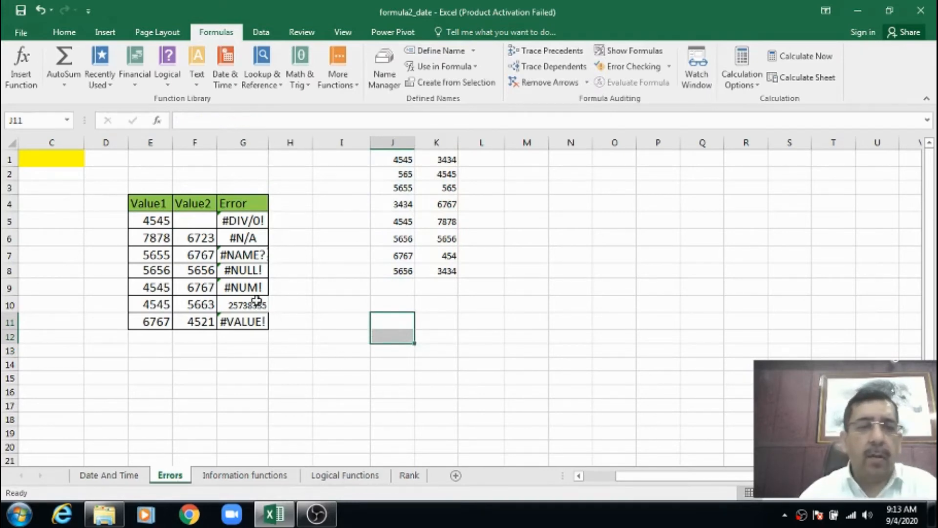
Check the #NUM! example in cell G9 and clear the two number columns in J1:K8.
{"action": "left_click", "coordinate": [248, 288]}
{"action": "left_click_drag", "start_coordinate": [619, 478], "coordinate": [601, 476]}
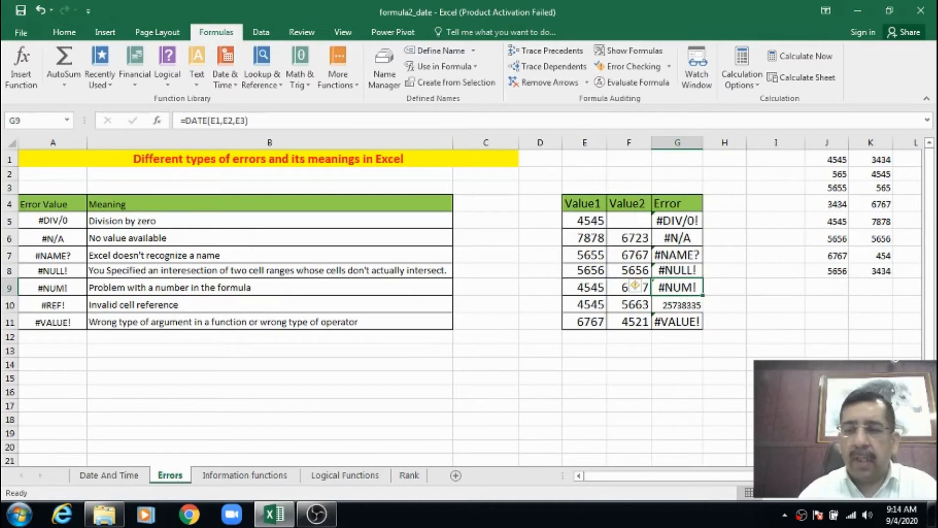
{"action": "left_click_drag", "start_coordinate": [635, 475], "coordinate": [667, 475]}
{"action": "left_click_drag", "start_coordinate": [398, 157], "coordinate": [442, 266]}
{"action": "key", "text": "Delete"}
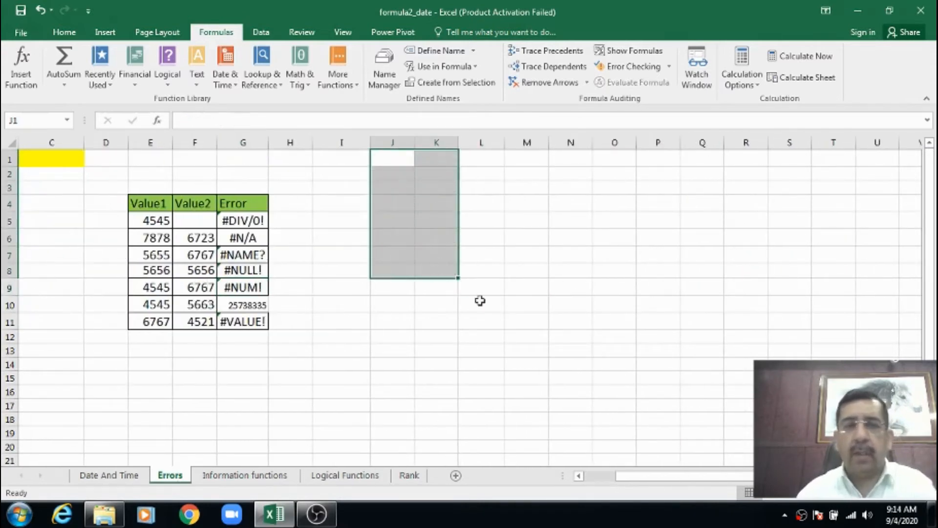
{"action": "left_click", "coordinate": [527, 336]}
Enter the date parts 2020, 5 and 20 in cells J1, K1 and L1.
{"action": "left_click", "coordinate": [413, 159]}
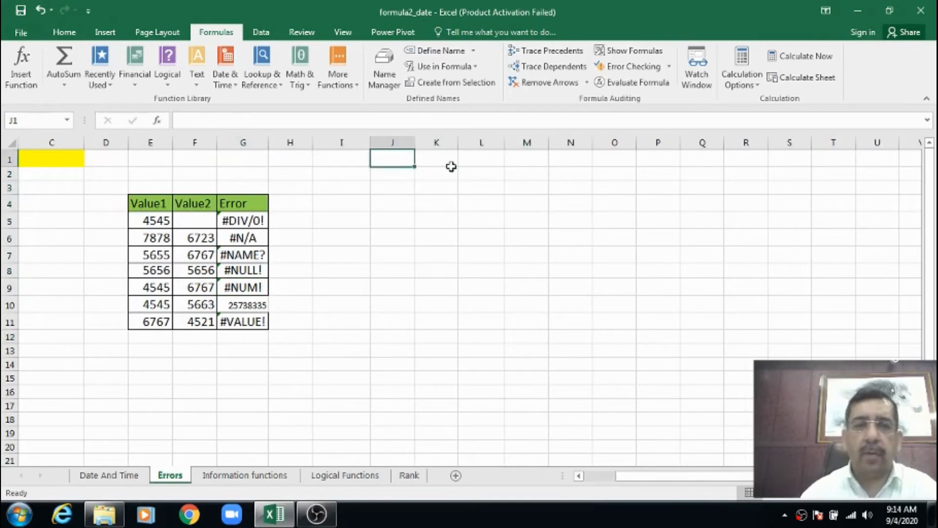
{"action": "type", "text": "2020"}
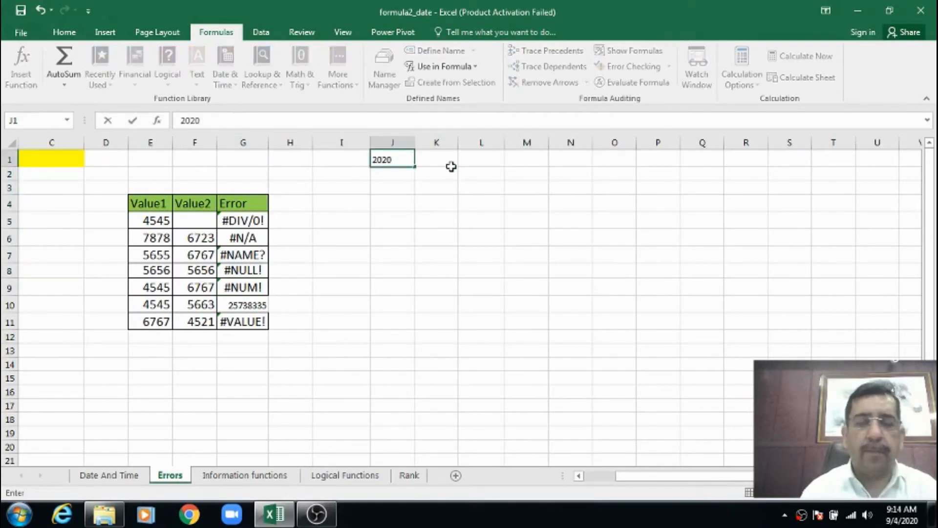
{"action": "left_click", "coordinate": [452, 167]}
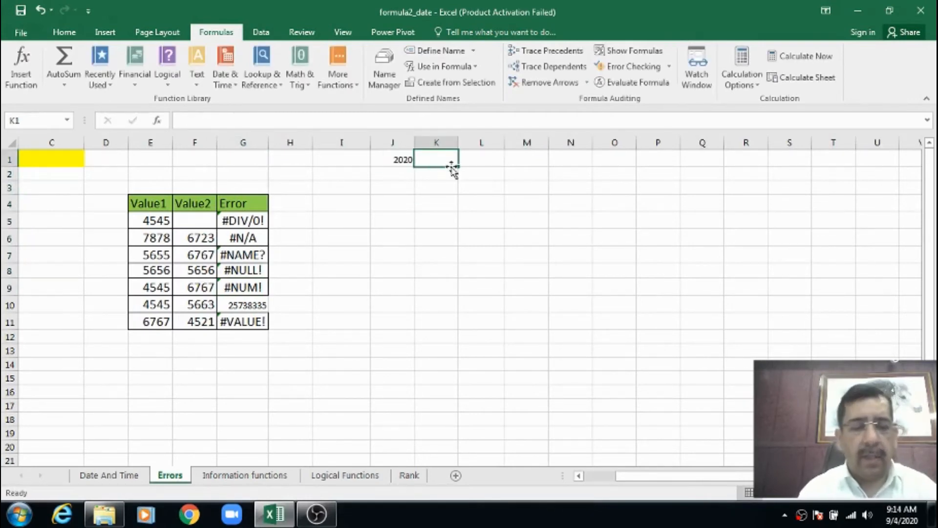
{"action": "type", "text": "5"}
{"action": "key", "text": "Tab"}
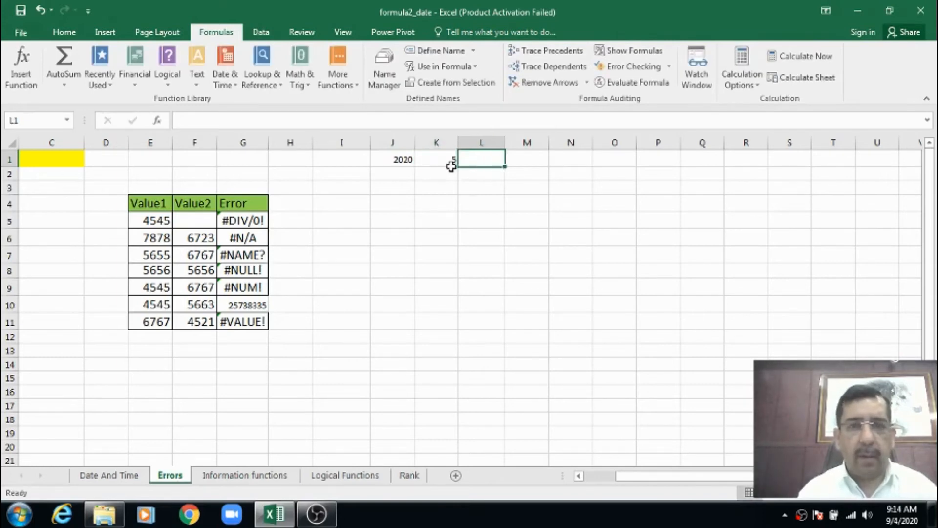
{"action": "type", "text": "20"}
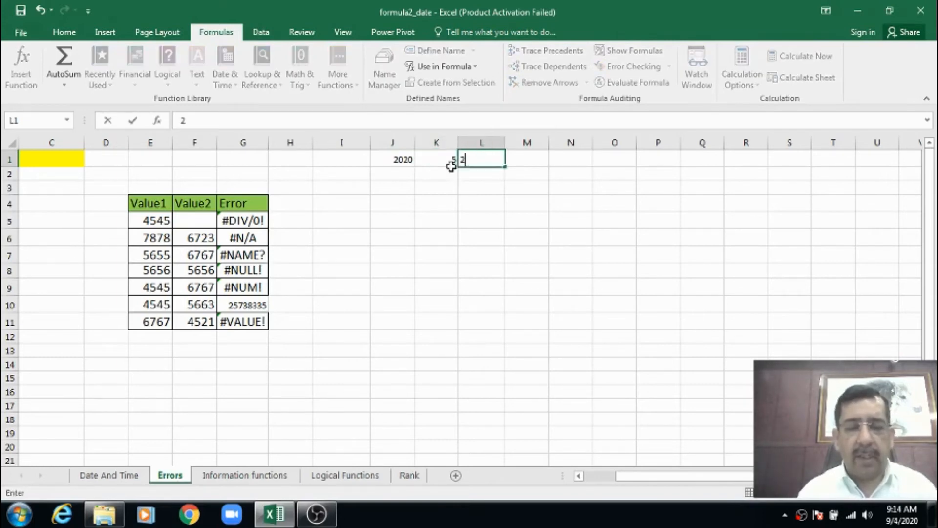
{"action": "key", "text": "Tab"}
Build a date from the year, month and day cells with =DATE(J1,K1,L1) in cell O1.
{"action": "key", "text": "Tab"}
{"action": "key", "text": "Tab"}
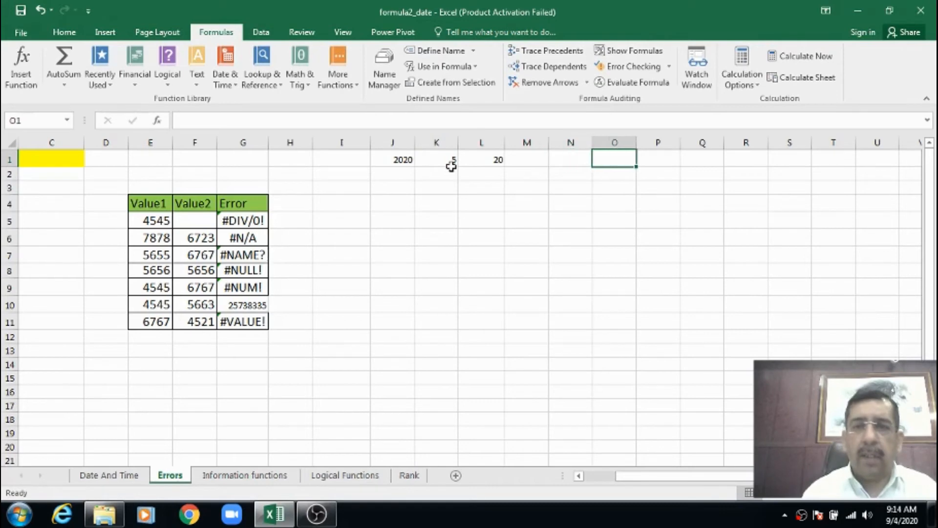
{"action": "type", "text": "=dat"}
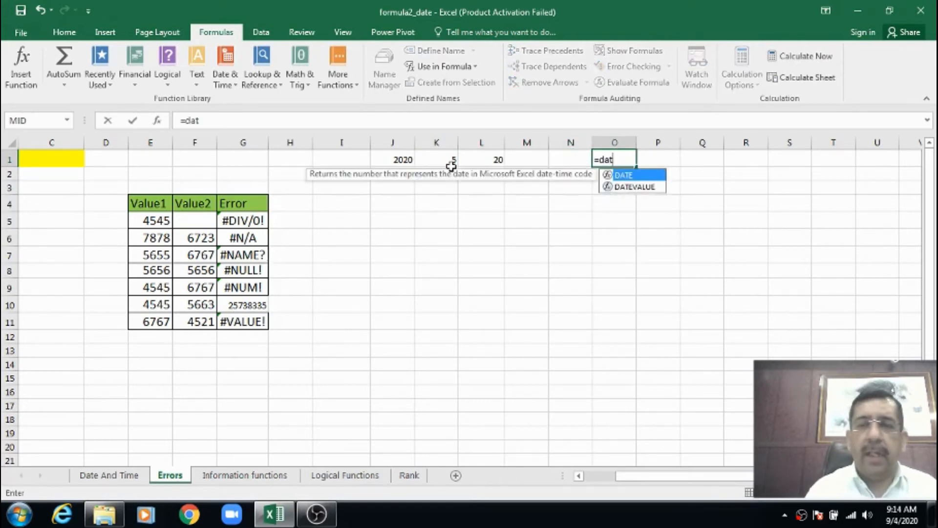
{"action": "type", "text": "e("}
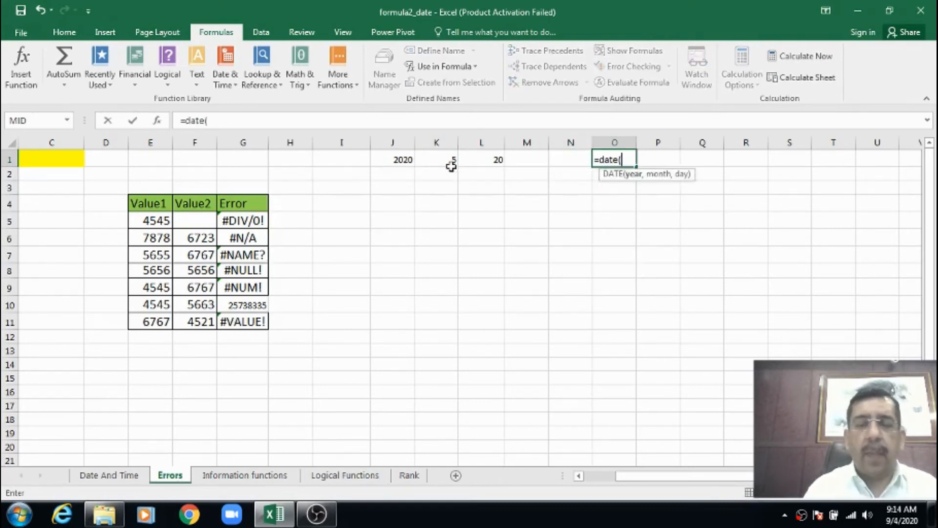
{"action": "type", "text": "j"}
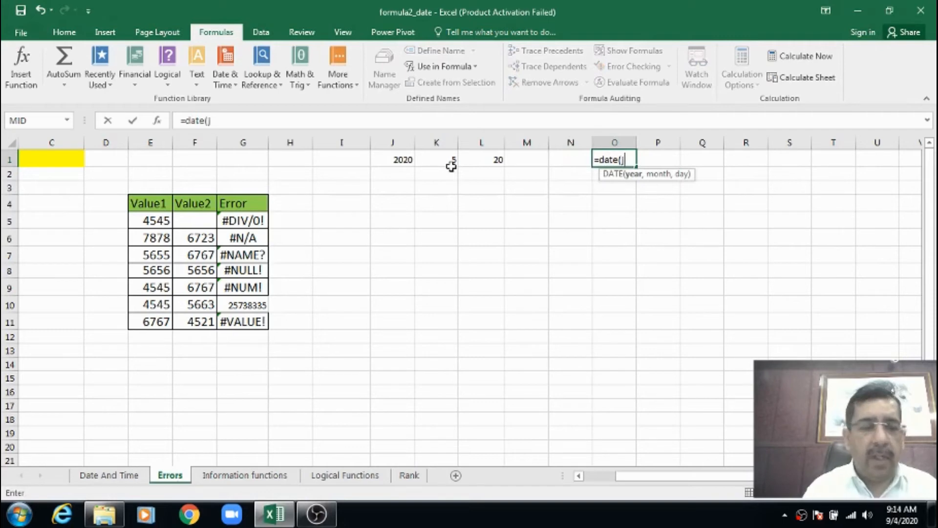
{"action": "type", "text": "1,k"}
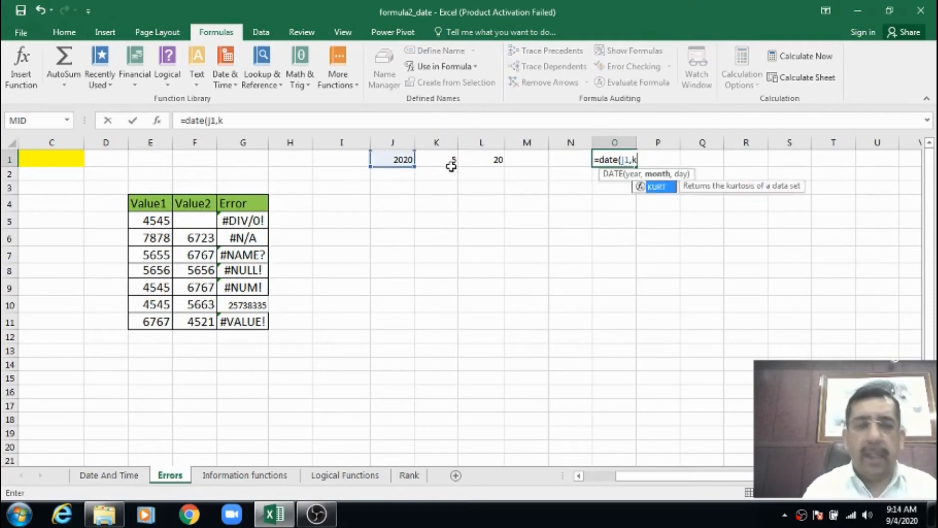
{"action": "type", "text": "1,l"}
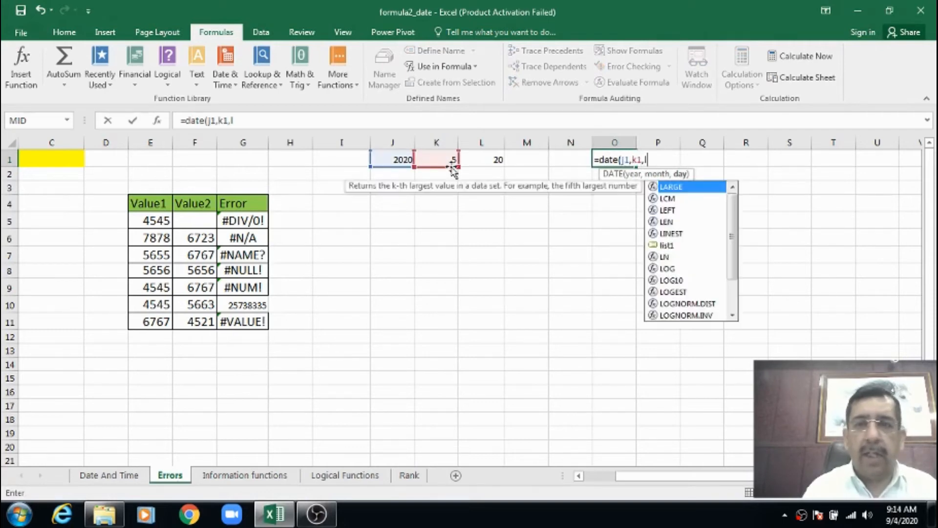
{"action": "type", "text": "1)"}
{"action": "key", "text": "Return"}
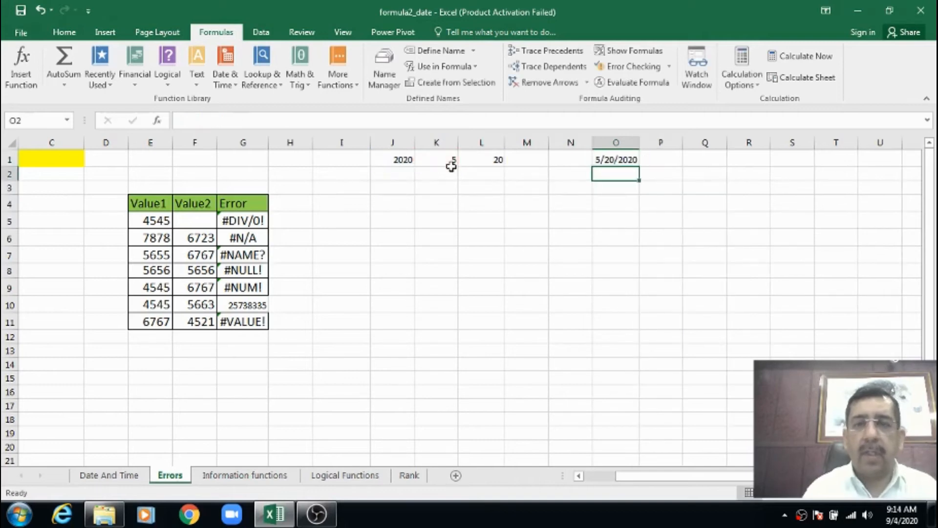
Review the date parts in J1:L1 against the DATE formula in cell O1.
{"action": "key", "text": "Up"}
{"action": "key", "text": "Left"}
{"action": "key", "text": "Left"}
{"action": "key", "text": "Left"}
{"action": "key", "text": "Left"}
{"action": "key", "text": "Left"}
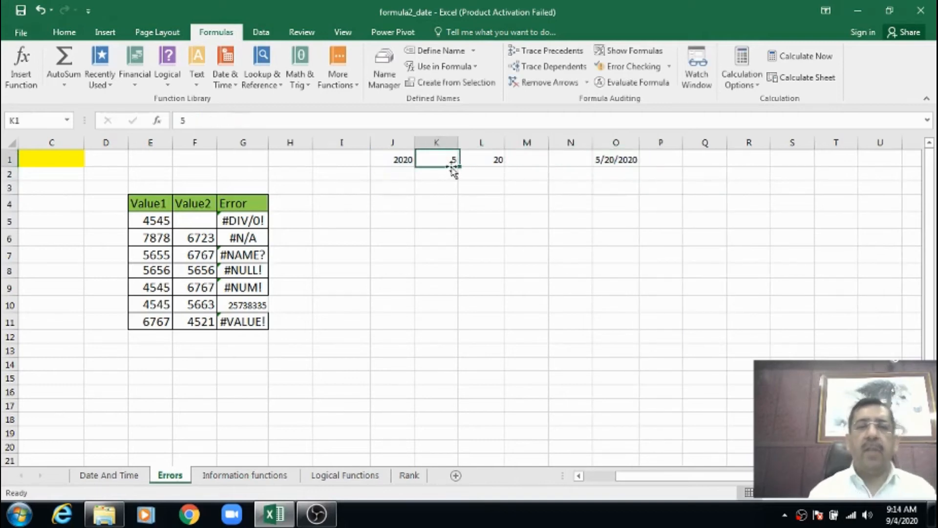
{"action": "key", "text": "Right"}
{"action": "key", "text": "Right"}
{"action": "key", "text": "Right"}
{"action": "key", "text": "Right"}
{"action": "key", "text": "Right"}
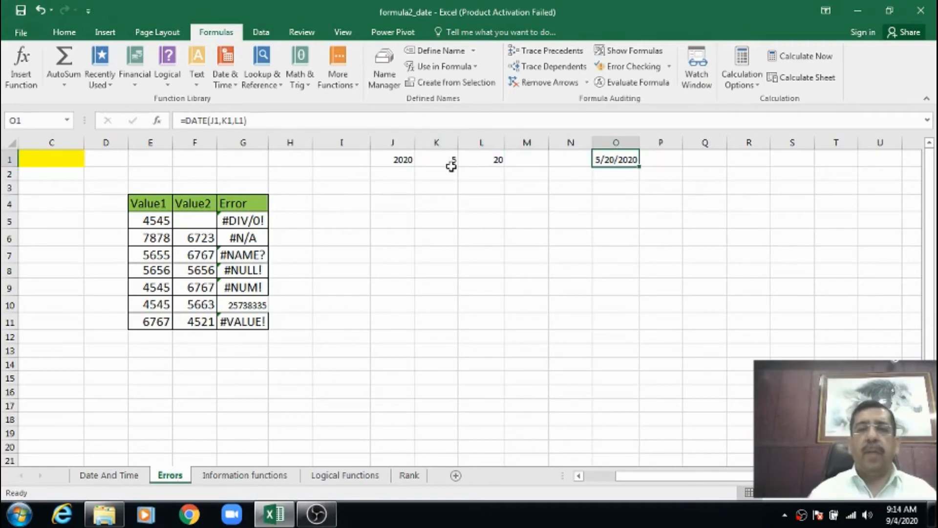
{"action": "left_click", "coordinate": [635, 197]}
{"action": "left_click", "coordinate": [614, 157]}
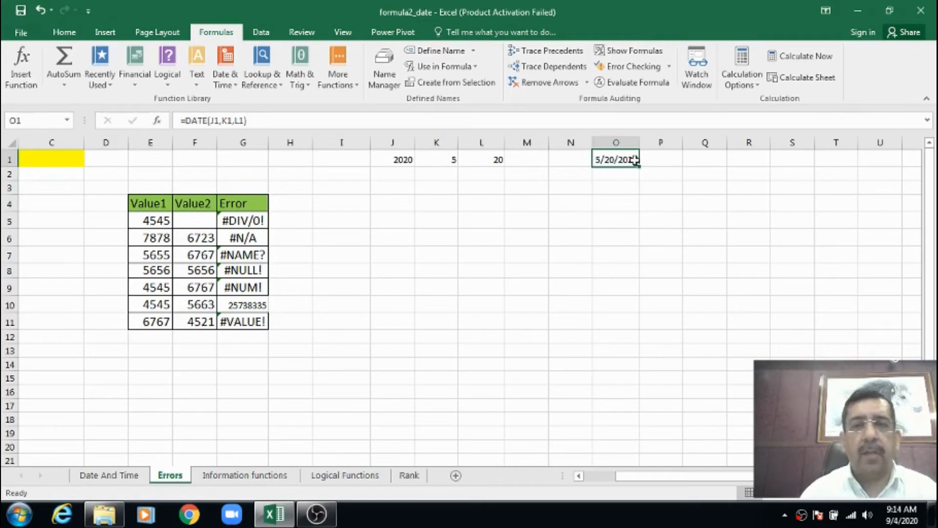
Enter =DATE(J2,K2,L2) in cell O2, referring to the blank cells J2:L2, and compare it with the #NUM! example in G9.
{"action": "left_click", "coordinate": [406, 175]}
{"action": "left_click_drag", "start_coordinate": [399, 175], "coordinate": [478, 172]}
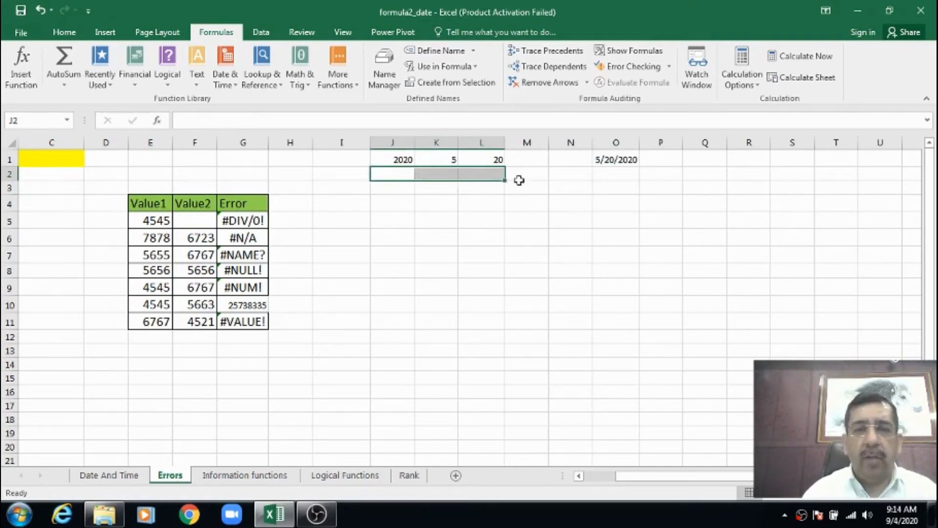
{"action": "left_click", "coordinate": [611, 176]}
{"action": "type", "text": "="}
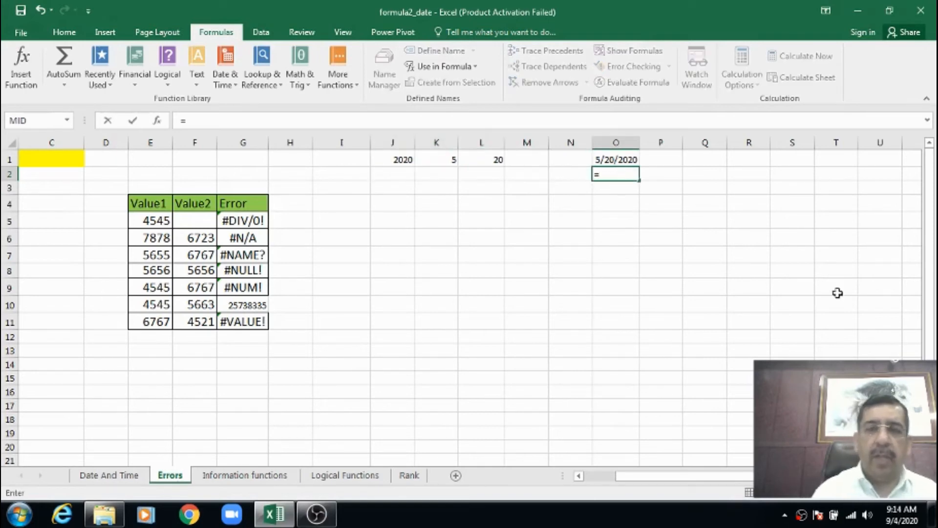
{"action": "type", "text": "date("}
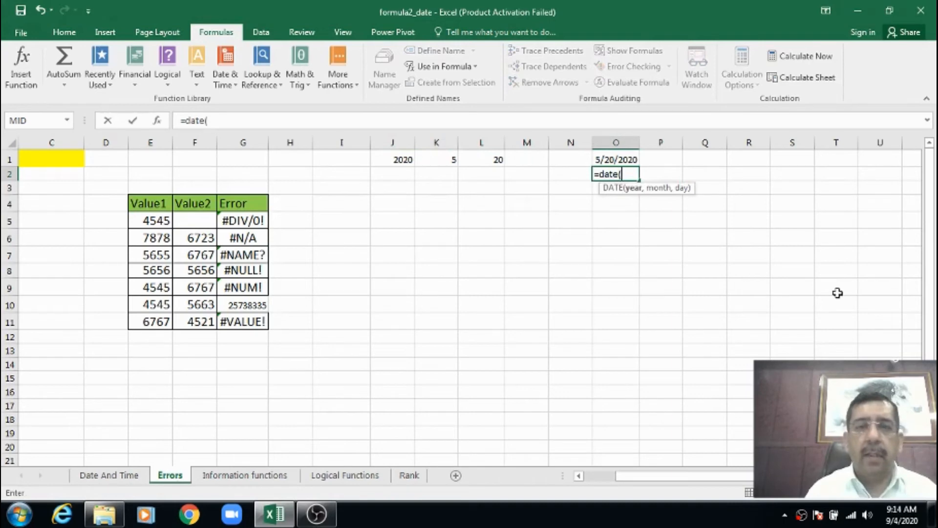
{"action": "type", "text": "J2,"}
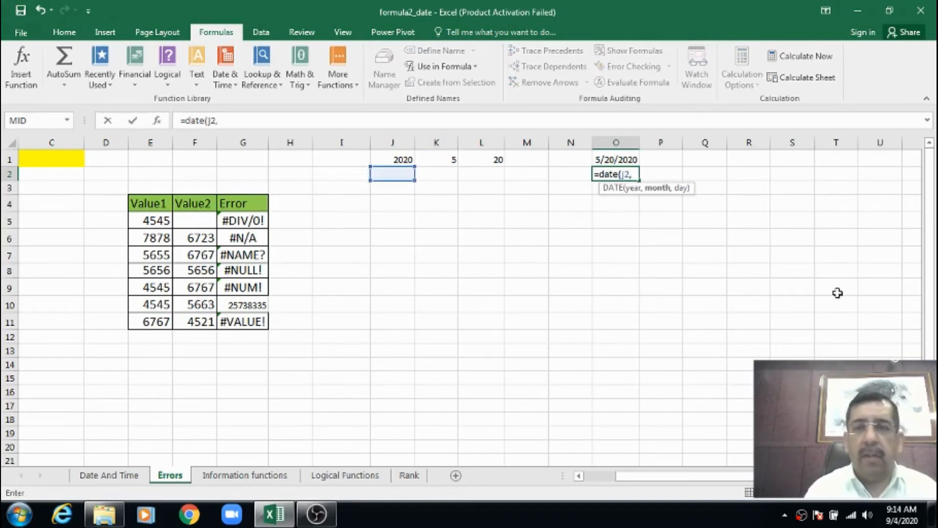
{"action": "type", "text": "k2"}
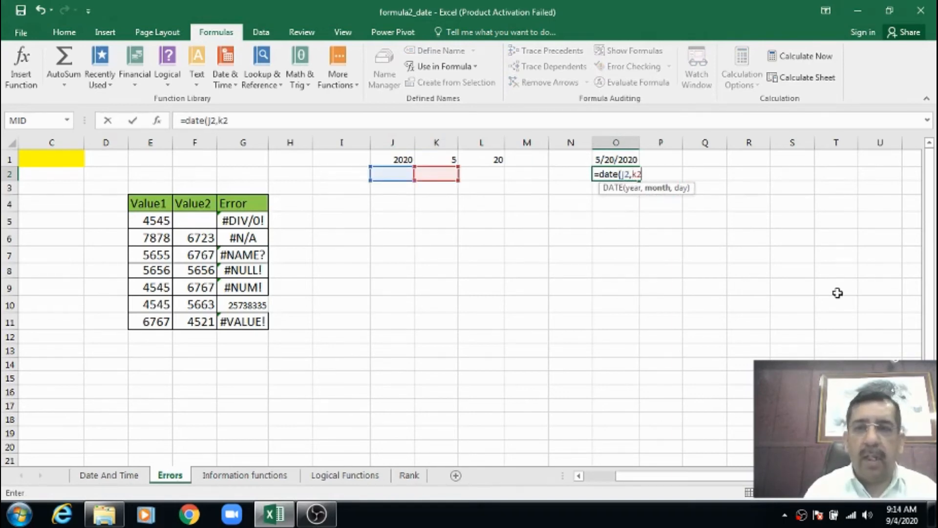
{"action": "type", "text": ","}
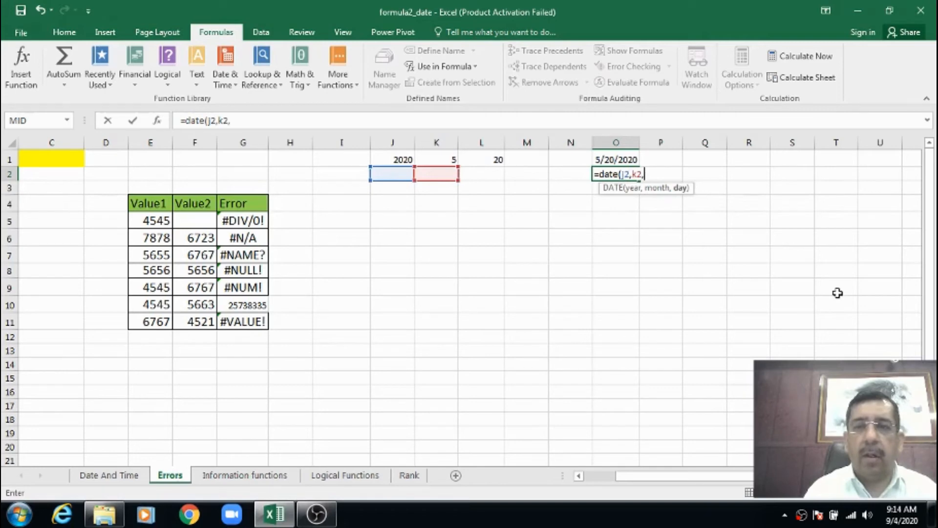
{"action": "type", "text": "l2"}
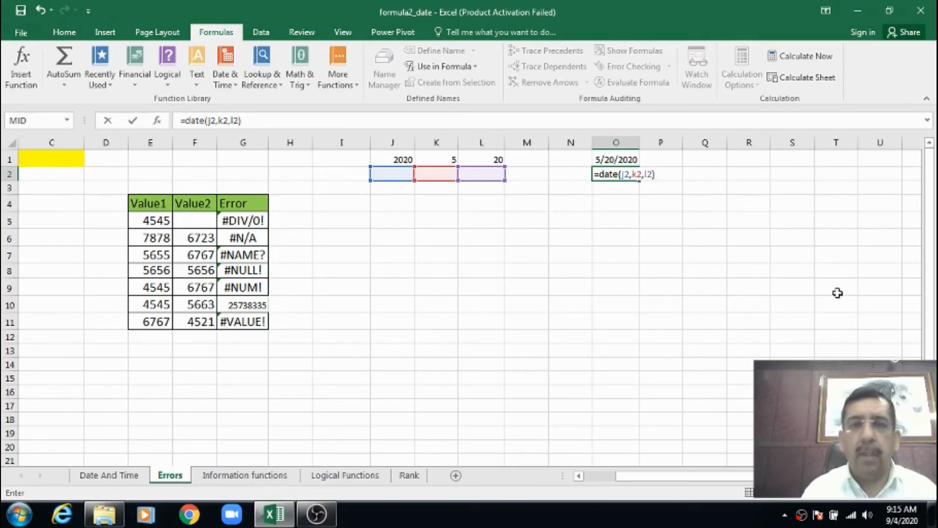
{"action": "key", "text": "ctrl+Return"}
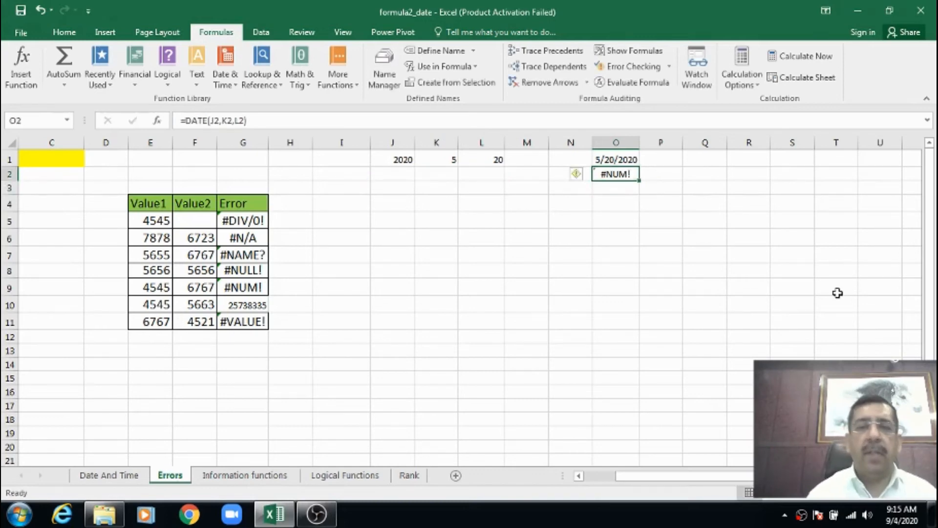
{"action": "left_click", "coordinate": [246, 282]}
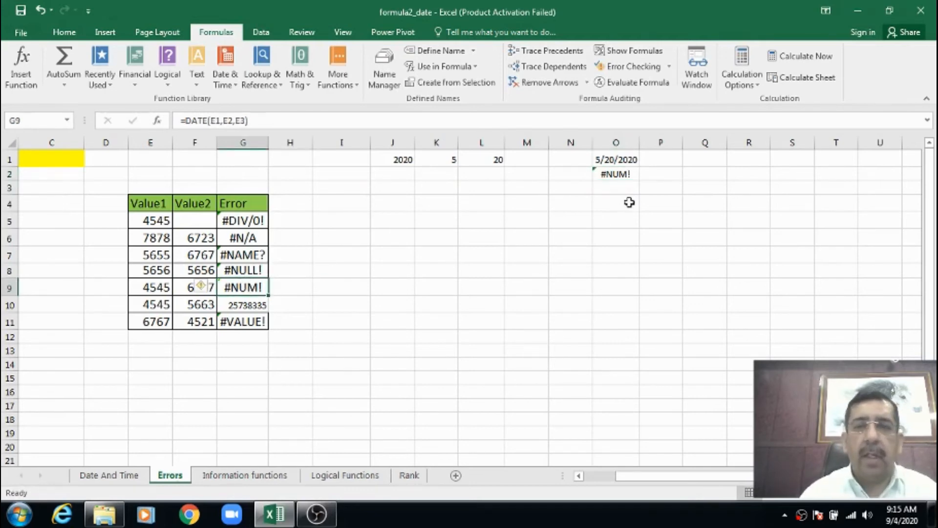
{"action": "left_click", "coordinate": [609, 175]}
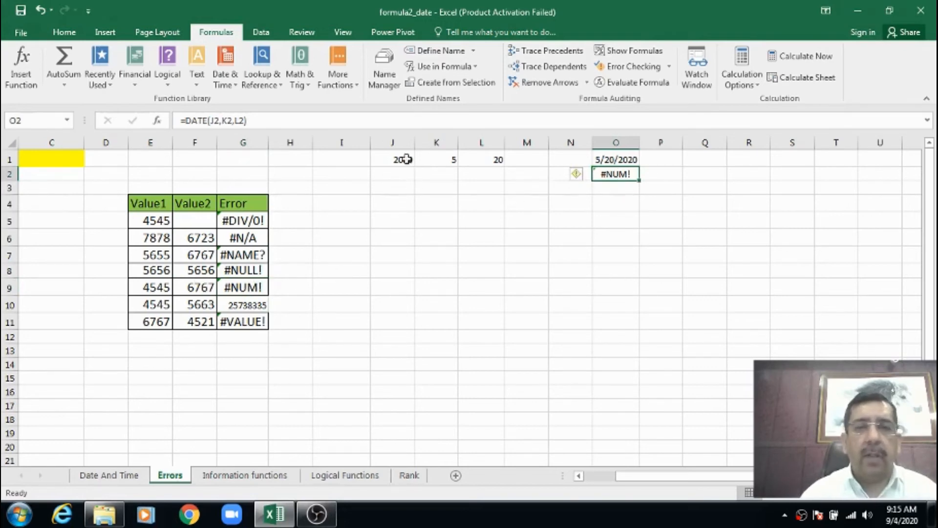
Clear the date test range J1:O2 and review the meaning of #NUM! in cell B9 of the error value table.
{"action": "left_click_drag", "start_coordinate": [404, 160], "coordinate": [626, 177]}
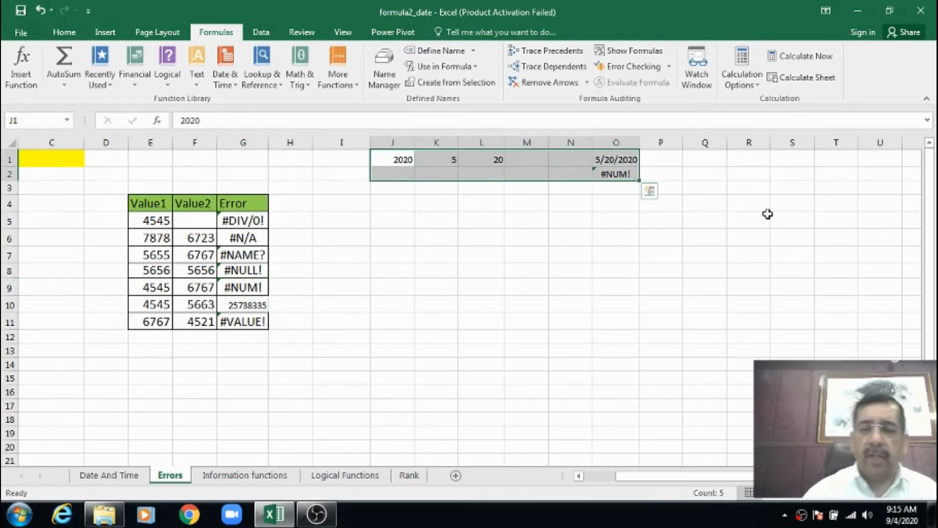
{"action": "key", "text": "Delete"}
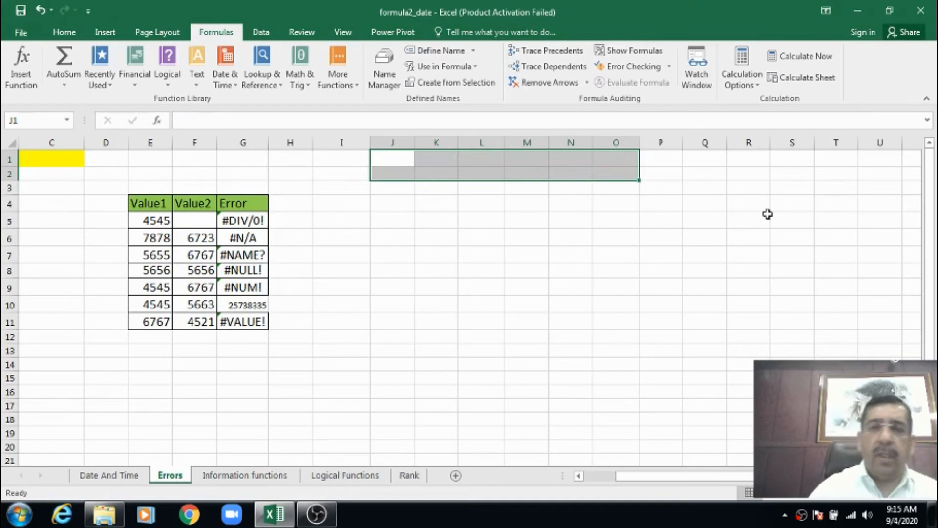
{"action": "left_click", "coordinate": [599, 484]}
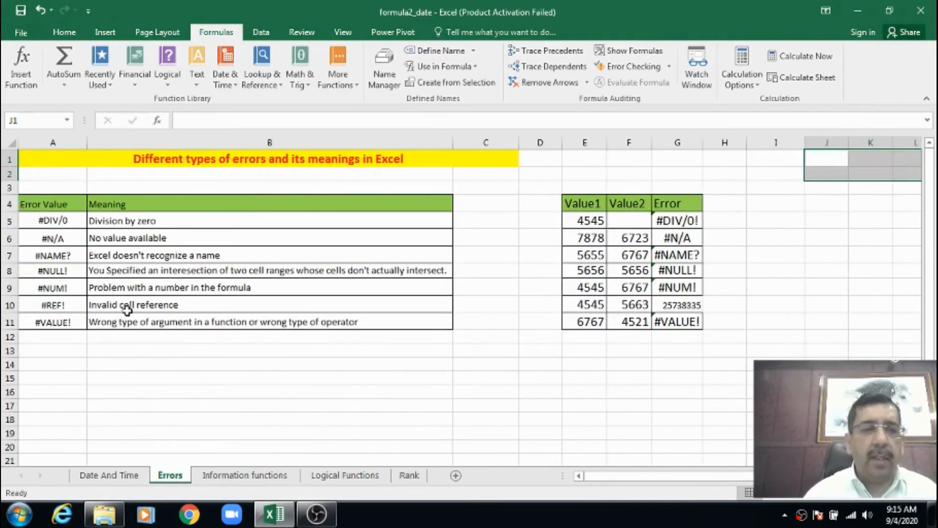
{"action": "left_click", "coordinate": [123, 289]}
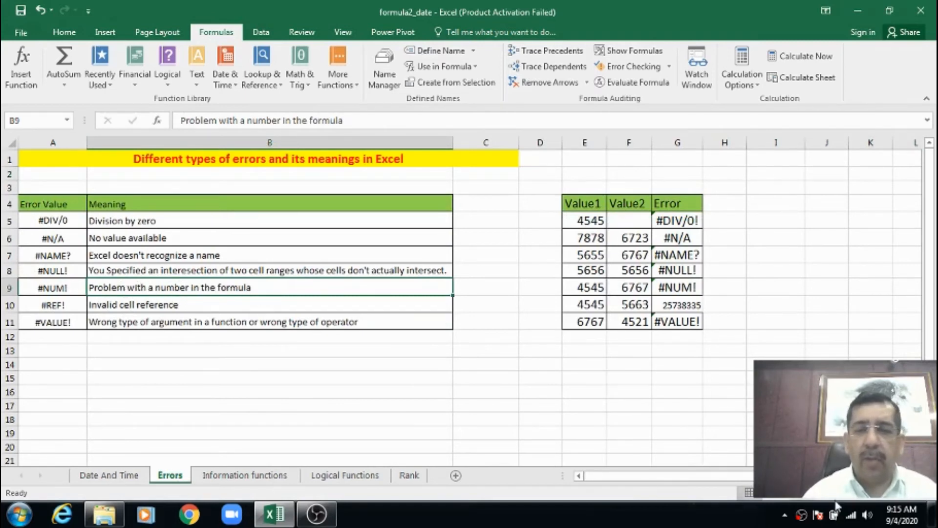
Enter the numbers 434, 44, 44 and 34 across cells J1:M1, beside the error example table.
{"action": "left_click", "coordinate": [853, 476]}
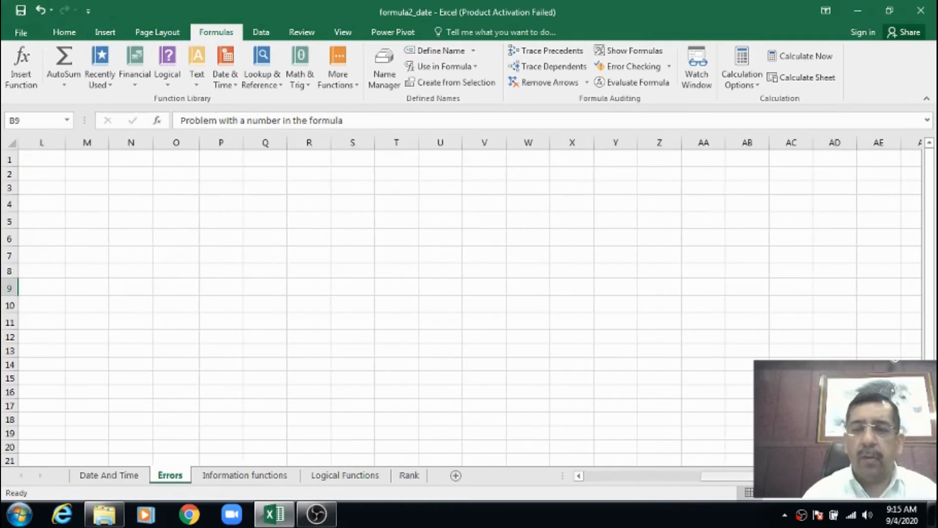
{"action": "left_click_drag", "start_coordinate": [750, 477], "coordinate": [600, 477]}
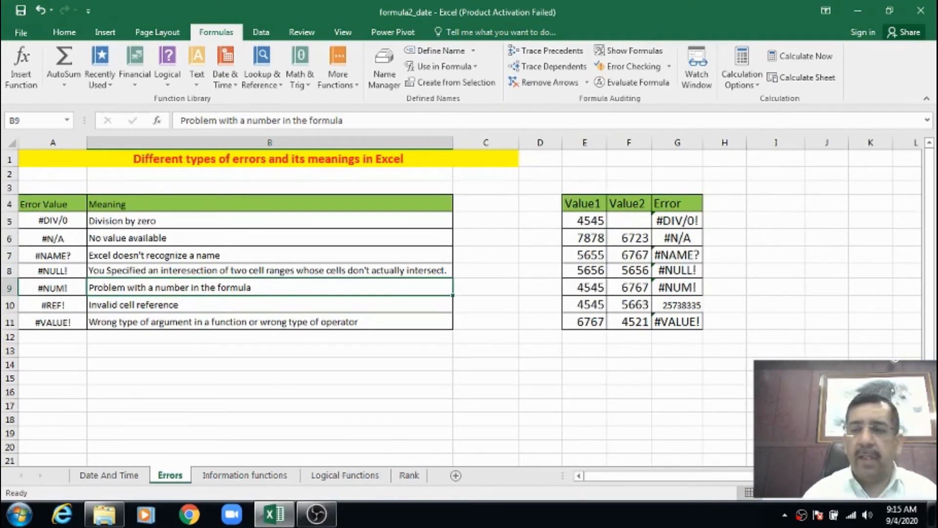
{"action": "scroll", "coordinate": [601, 350], "scroll_direction": "right", "scroll_amount": 2}
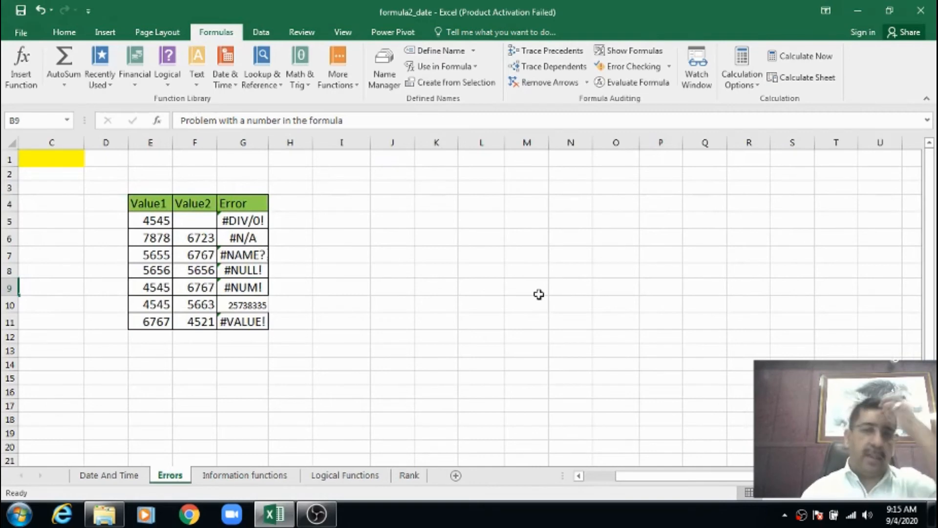
{"action": "left_click", "coordinate": [538, 293]}
{"action": "left_click", "coordinate": [390, 162]}
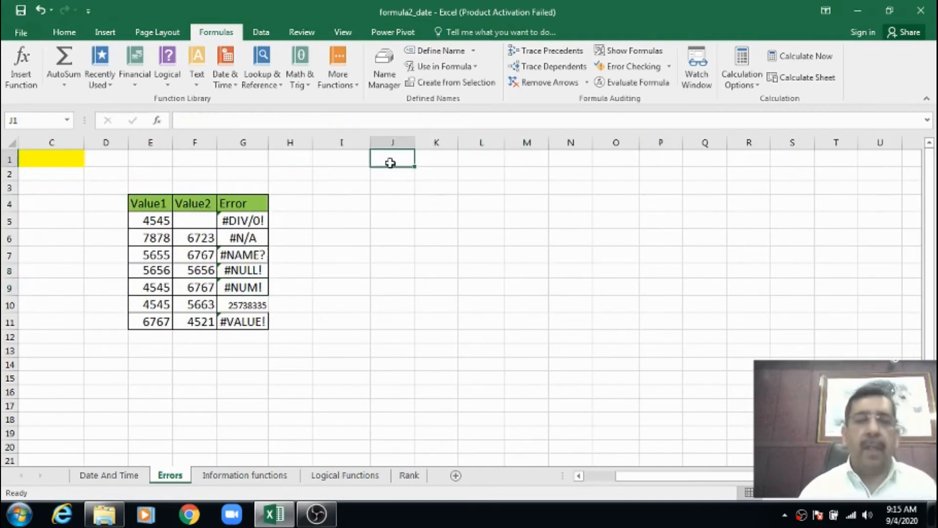
{"action": "type", "text": "434"}
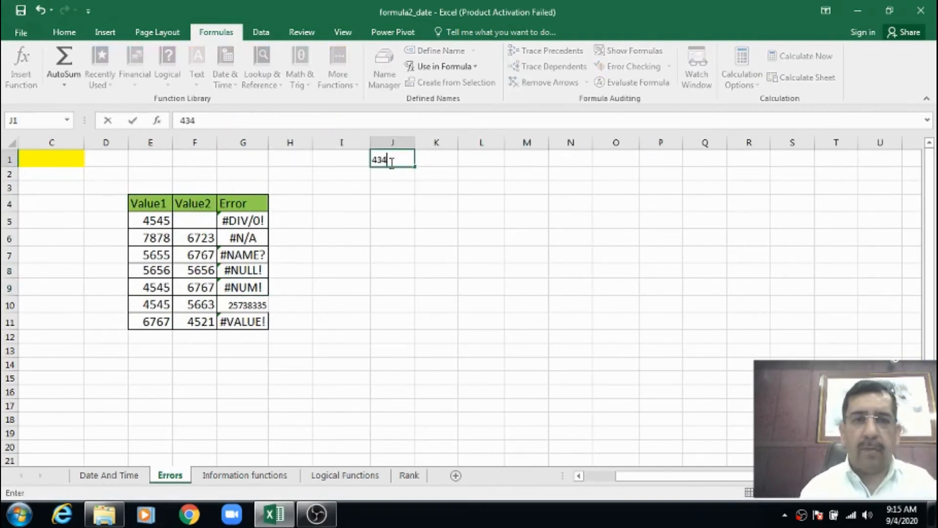
{"action": "key", "text": "Tab"}
{"action": "type", "text": "44"}
{"action": "key", "text": "Tab"}
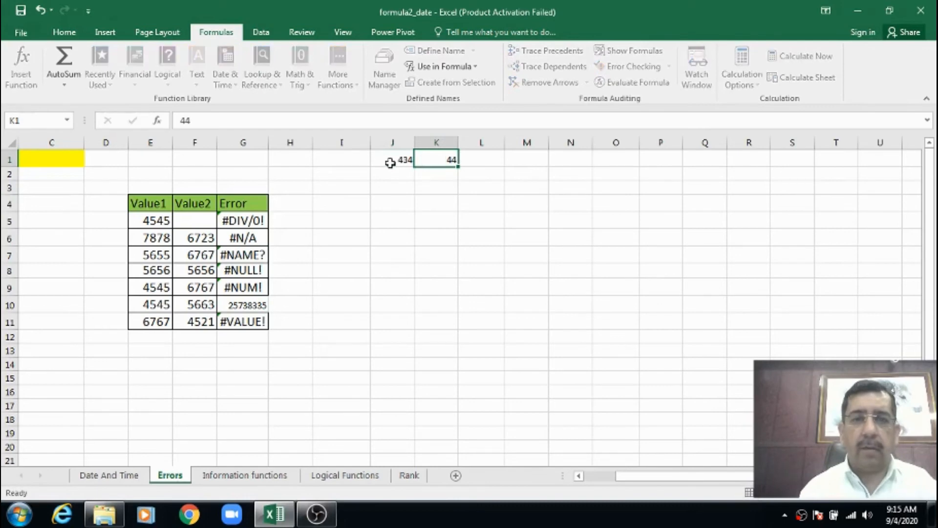
{"action": "type", "text": "44"}
{"action": "key", "text": "Tab"}
{"action": "type", "text": "34"}
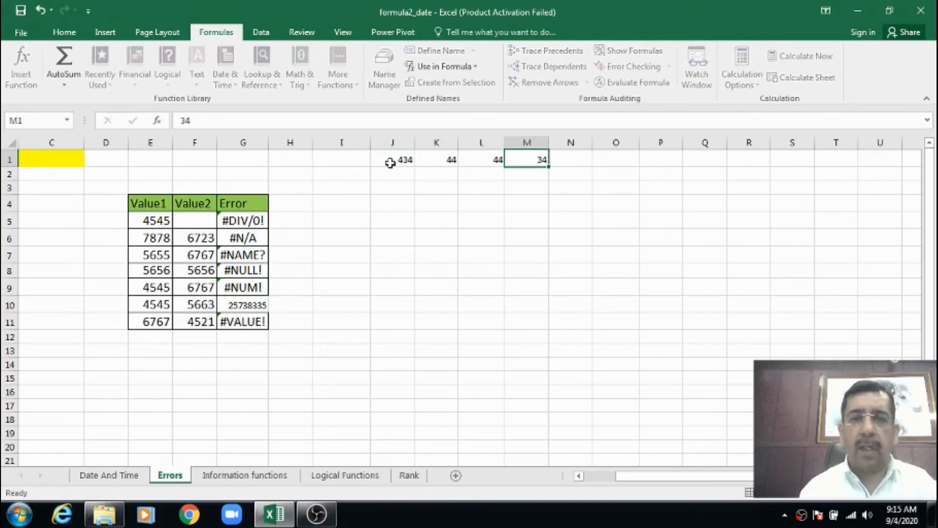
Enter the formula =J1+K1*L1/M1 in cell N1.
{"action": "key", "text": "Tab"}
{"action": "type", "text": "="}
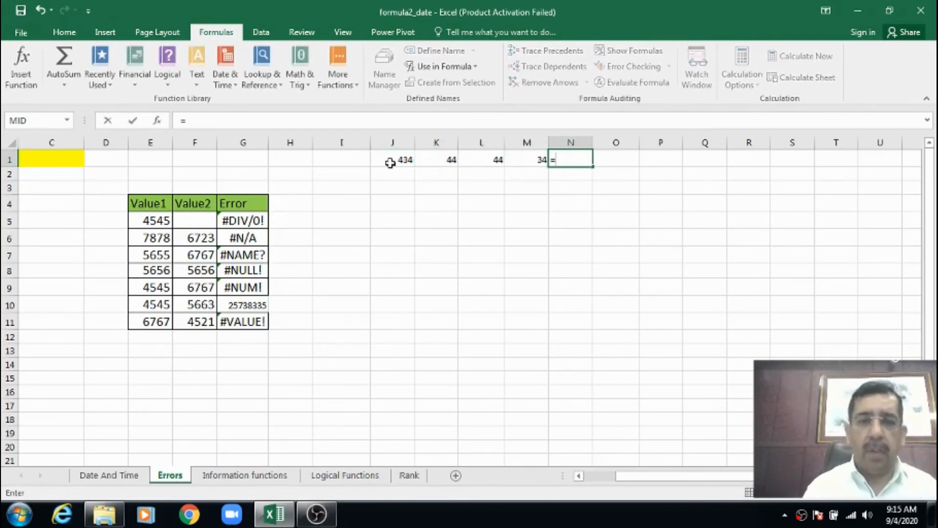
{"action": "type", "text": "J1"}
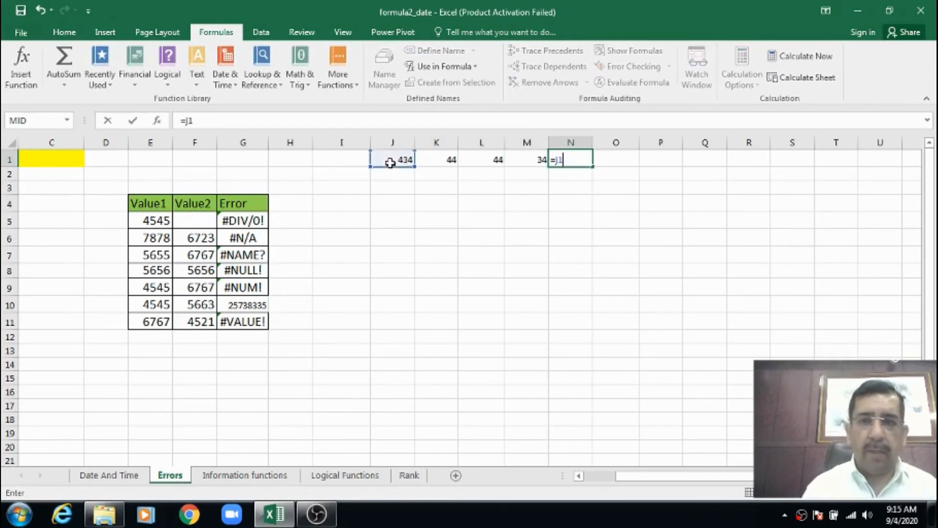
{"action": "type", "text": "+k"}
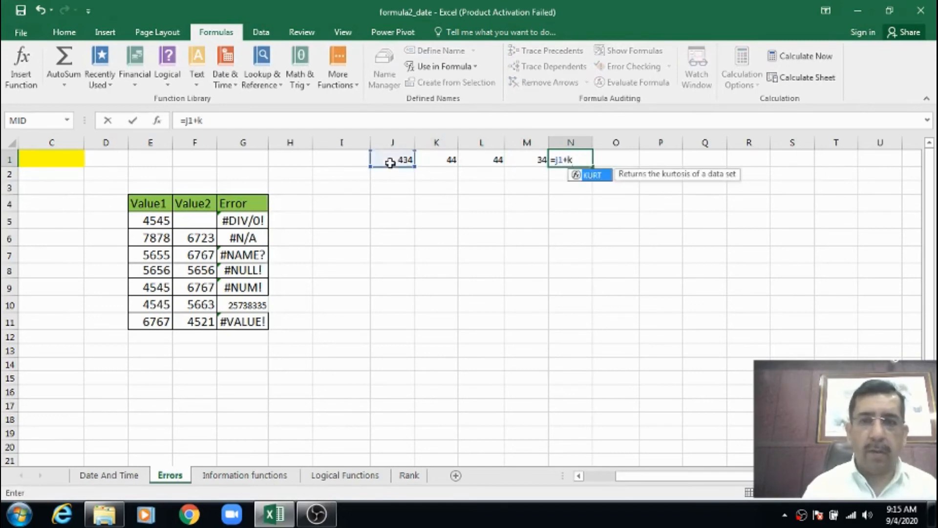
{"action": "type", "text": "1"}
{"action": "type", "text": "*l"}
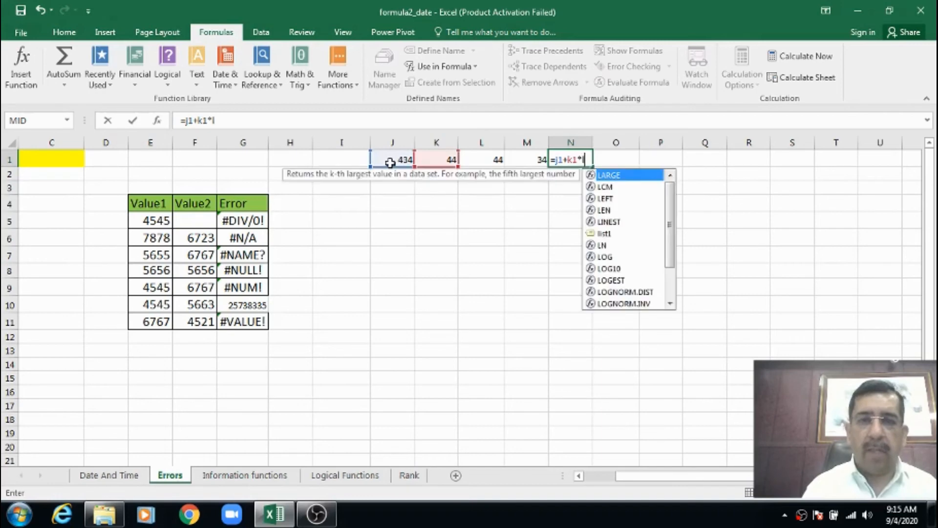
{"action": "type", "text": "1/m1"}
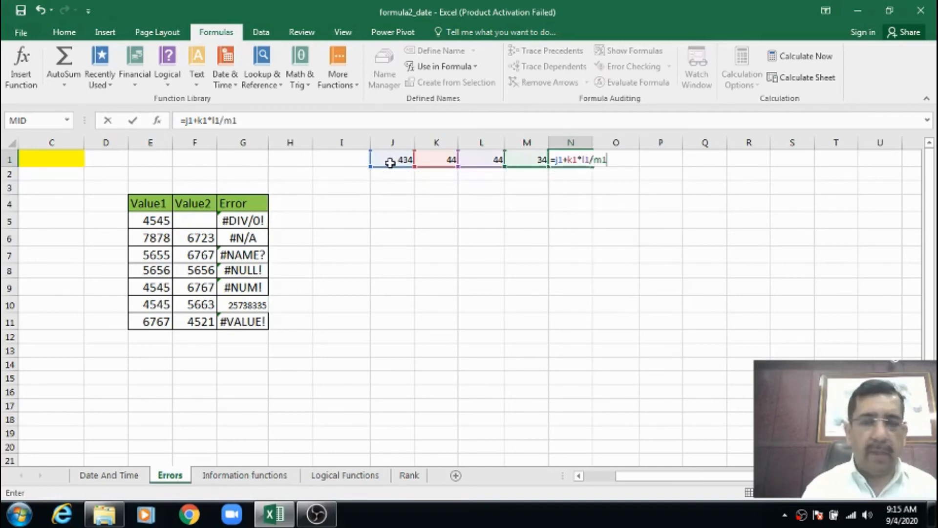
{"action": "key", "text": "Return"}
{"action": "key", "text": "Up"}
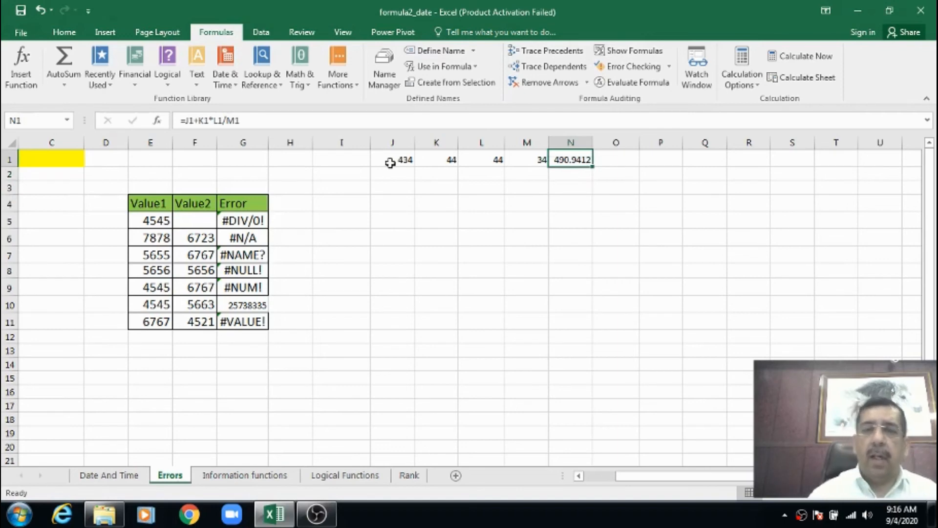
Review the operand cells K1:M1 against the formula in cell N1.
{"action": "key", "text": "Left"}
{"action": "key", "text": "Left"}
{"action": "key", "text": "Left"}
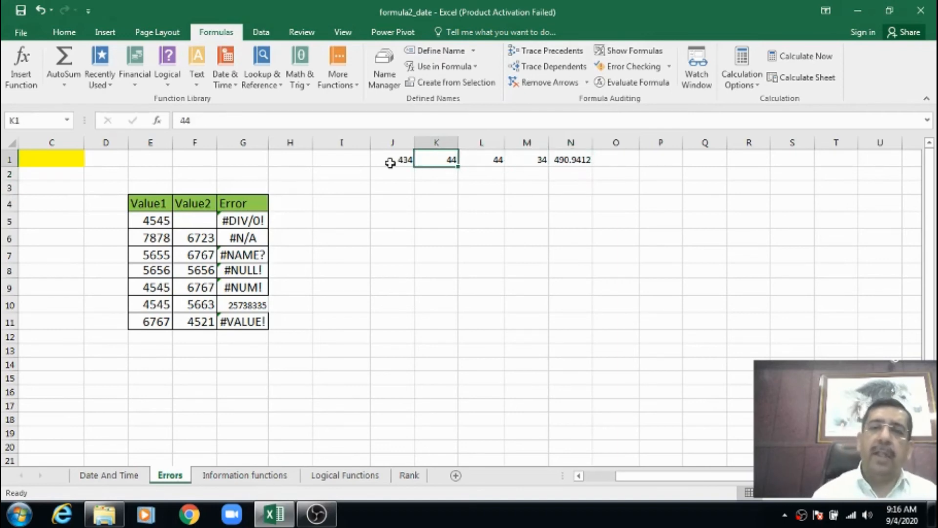
{"action": "key", "text": "Right"}
{"action": "key", "text": "Right"}
{"action": "key", "text": "Right"}
{"action": "key", "text": "Left"}
{"action": "key", "text": "Left"}
{"action": "key", "text": "Right"}
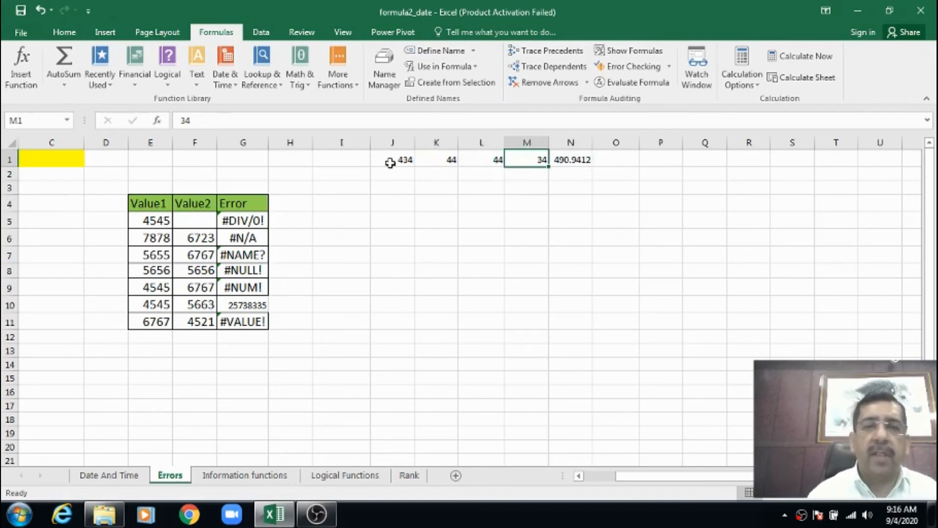
{"action": "key", "text": "Right"}
{"action": "key", "text": "Left"}
{"action": "key", "text": "Right"}
{"action": "key", "text": "Left"}
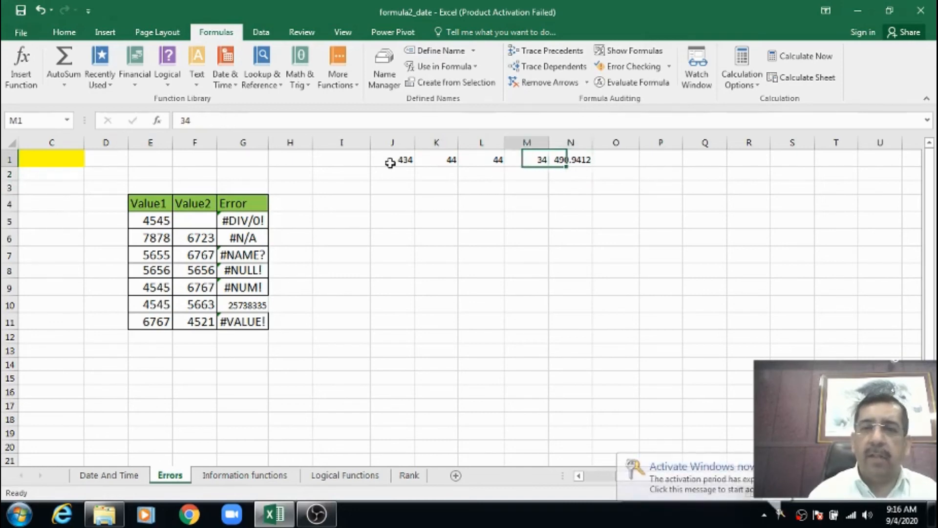
{"action": "key", "text": "Left"}
{"action": "key", "text": "Left"}
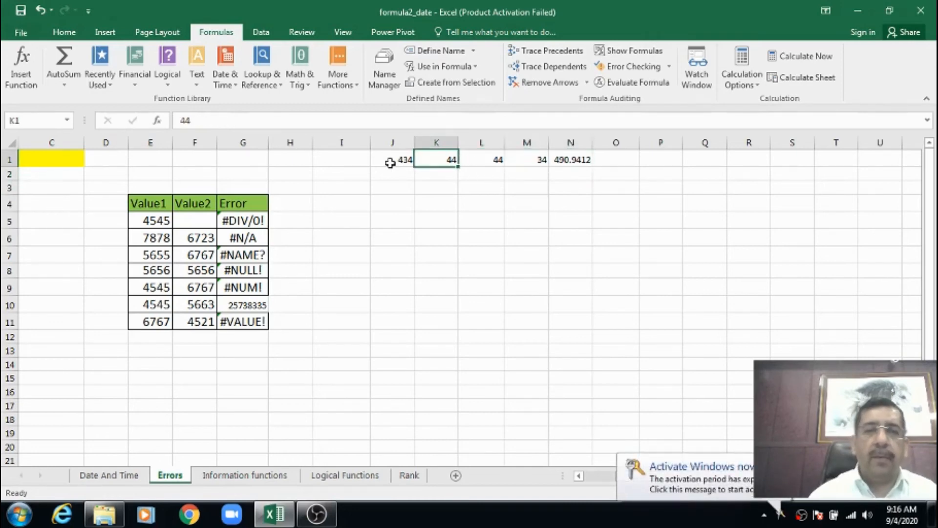
{"action": "left_click", "coordinate": [562, 157]}
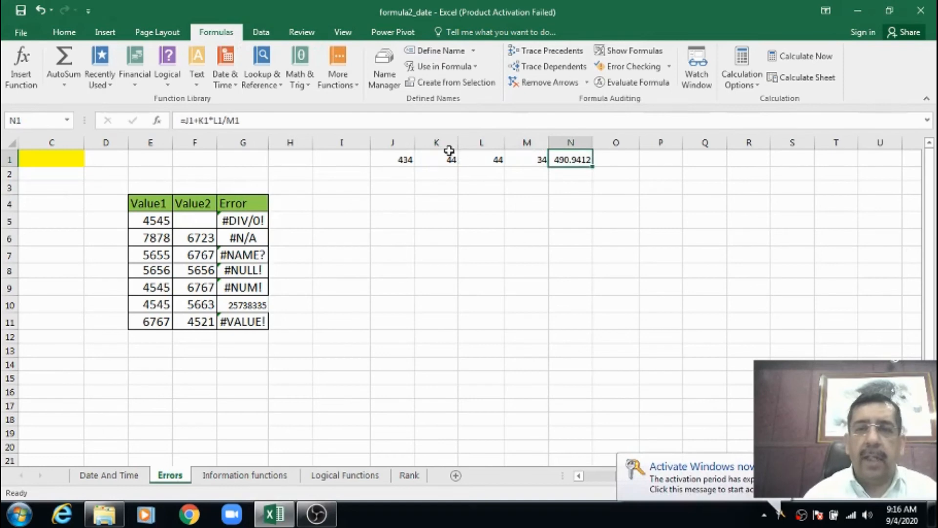
Clear cell K1 and enter 565 there as the new second operand of the N1 formula.
{"action": "left_click", "coordinate": [449, 154]}
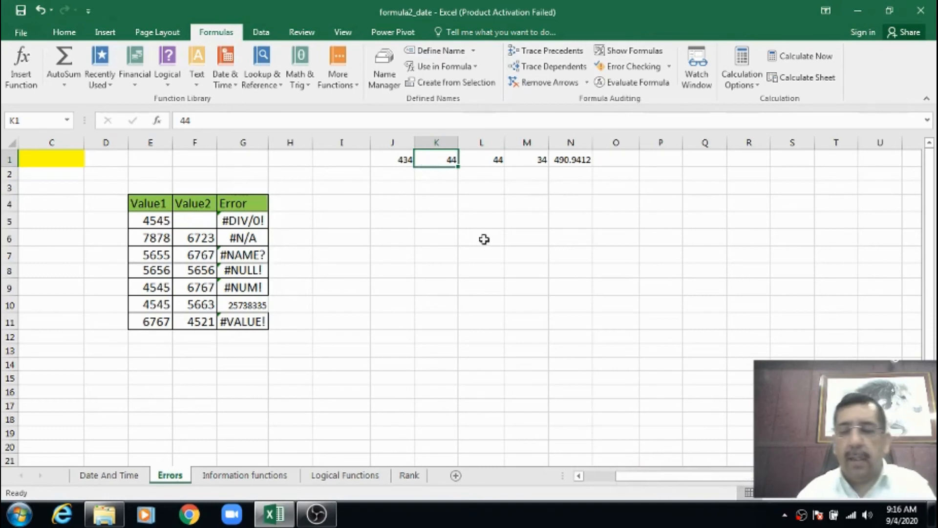
{"action": "key", "text": "Delete"}
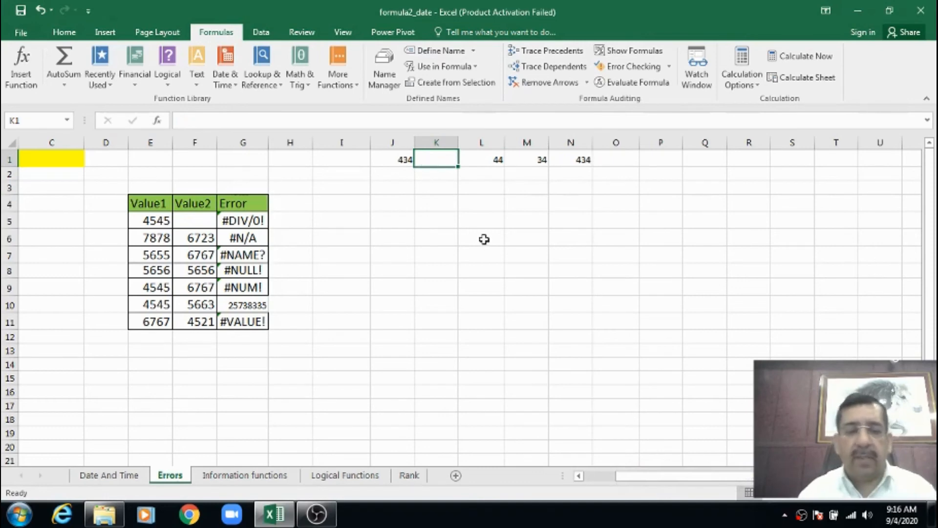
{"action": "type", "text": "565"}
{"action": "key", "text": "Return"}
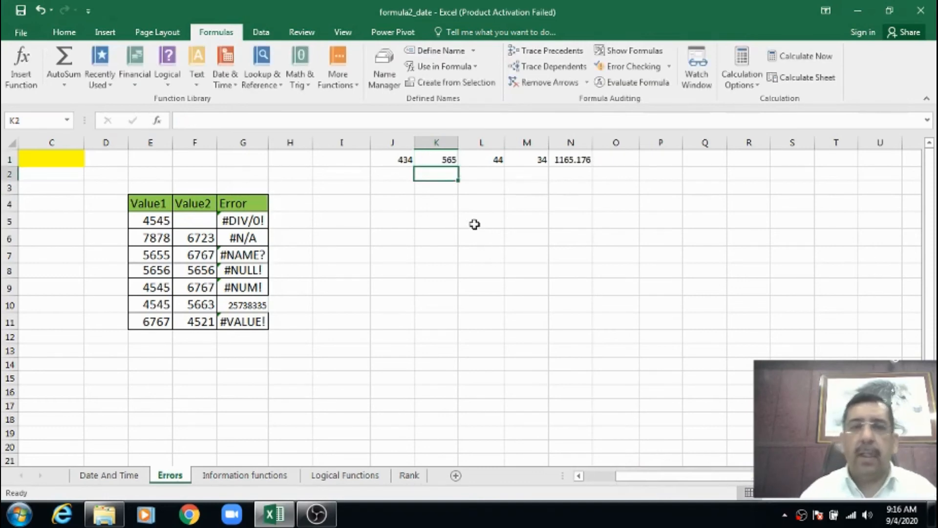
Delete sheet column K, which the formula refers to, and inspect the shifted cells J1:K1 and the formula in M1.
{"action": "left_click", "coordinate": [472, 223]}
{"action": "left_click", "coordinate": [448, 157]}
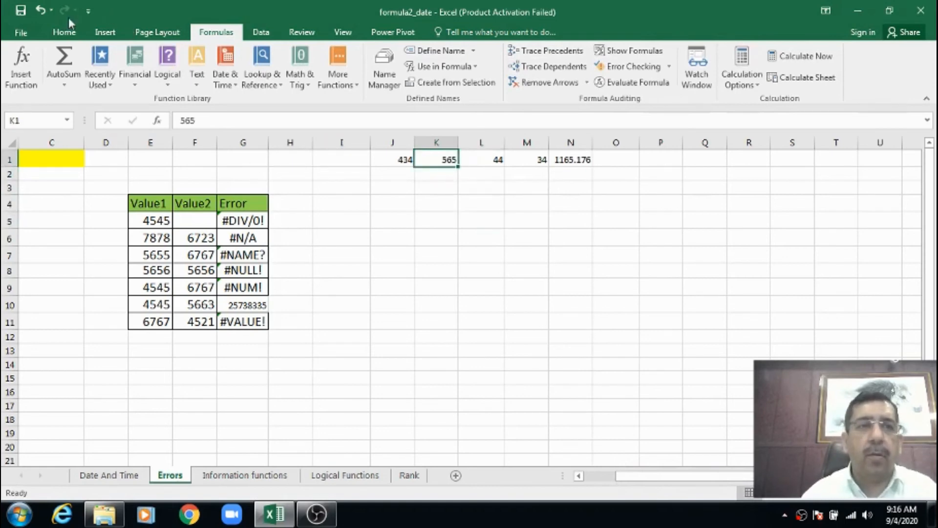
{"action": "left_click", "coordinate": [65, 32]}
{"action": "left_click", "coordinate": [698, 82]}
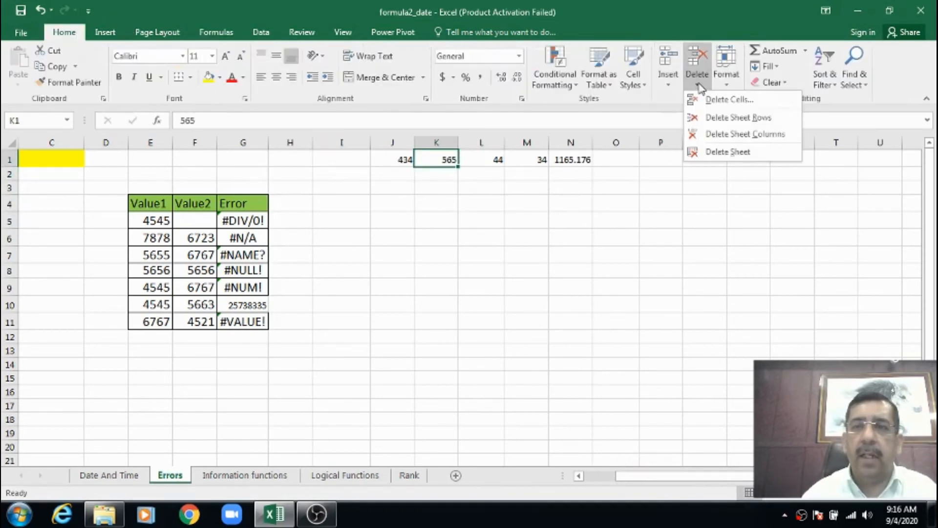
{"action": "left_click", "coordinate": [727, 133]}
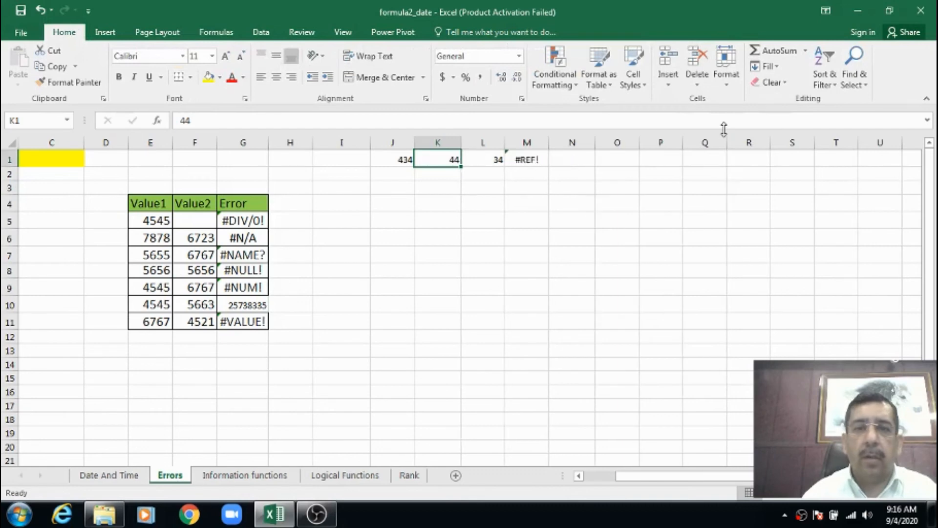
{"action": "left_click", "coordinate": [405, 158]}
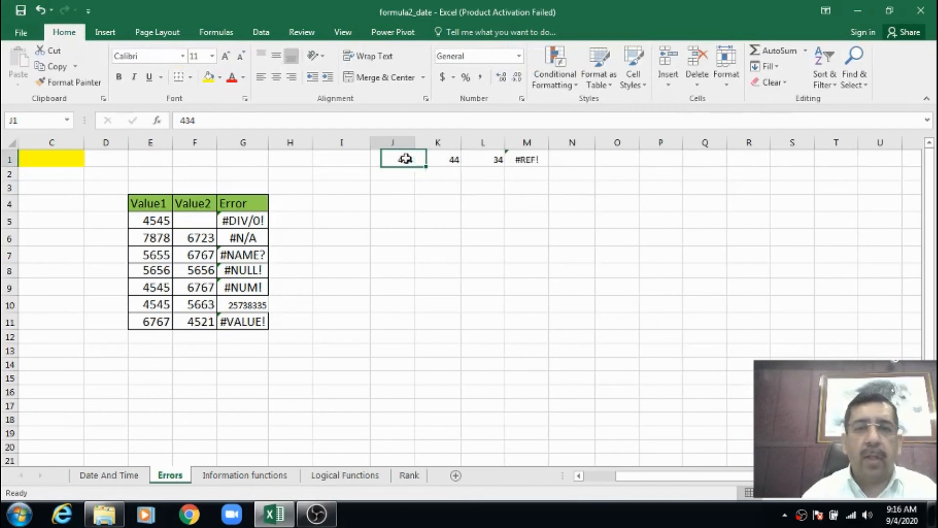
{"action": "left_click", "coordinate": [441, 157]}
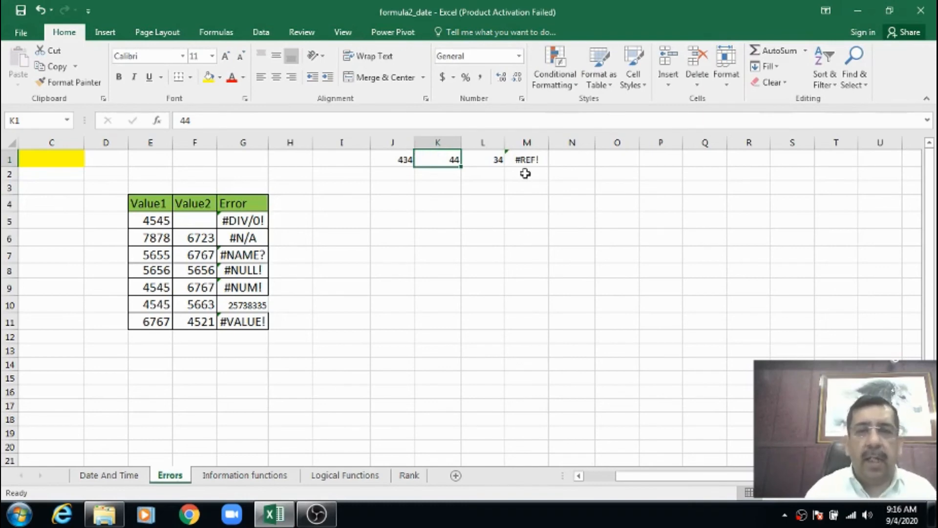
{"action": "left_click", "coordinate": [528, 159]}
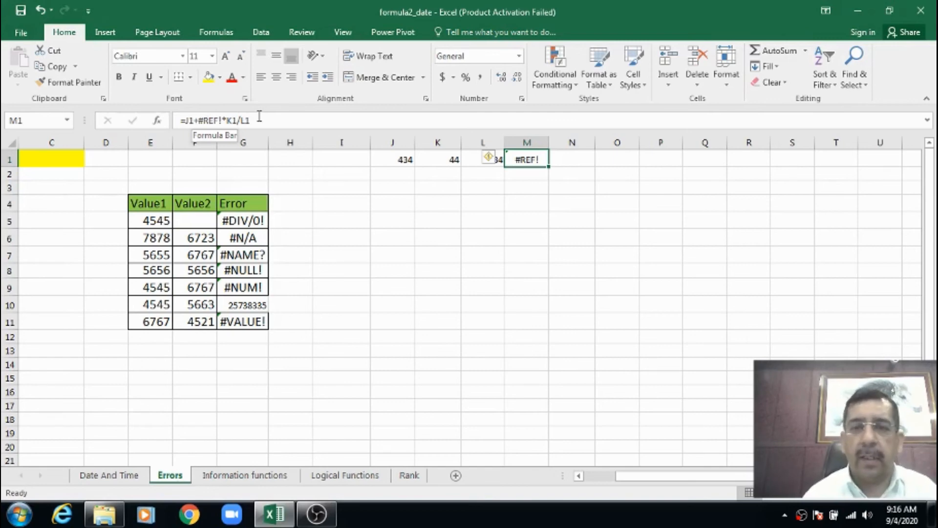
Clear the reference test values and formula from cells J1:M1.
{"action": "key", "text": "Left"}
{"action": "key", "text": "Left"}
{"action": "key", "text": "Left"}
{"action": "key", "text": "shift+Right"}
{"action": "key", "text": "shift+Right"}
{"action": "key", "text": "shift+Right"}
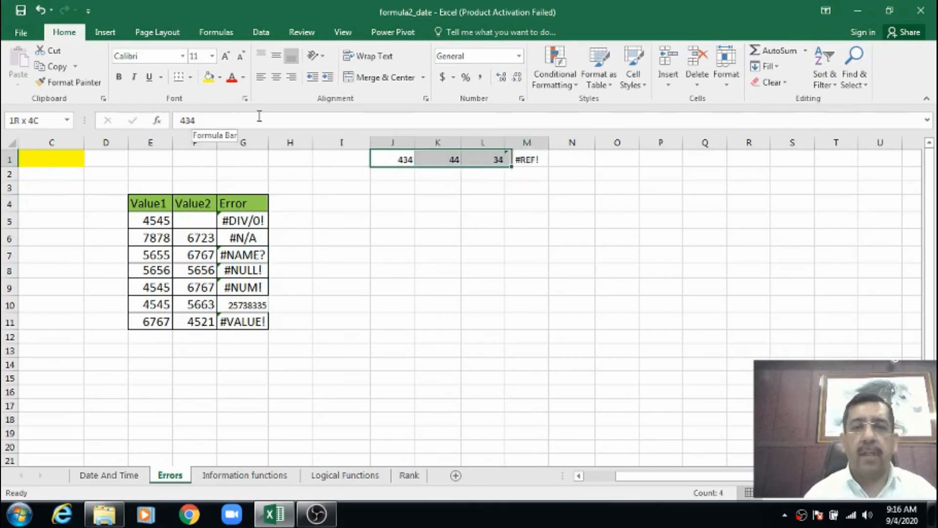
{"action": "key", "text": "Delete"}
{"action": "key", "text": "Left"}
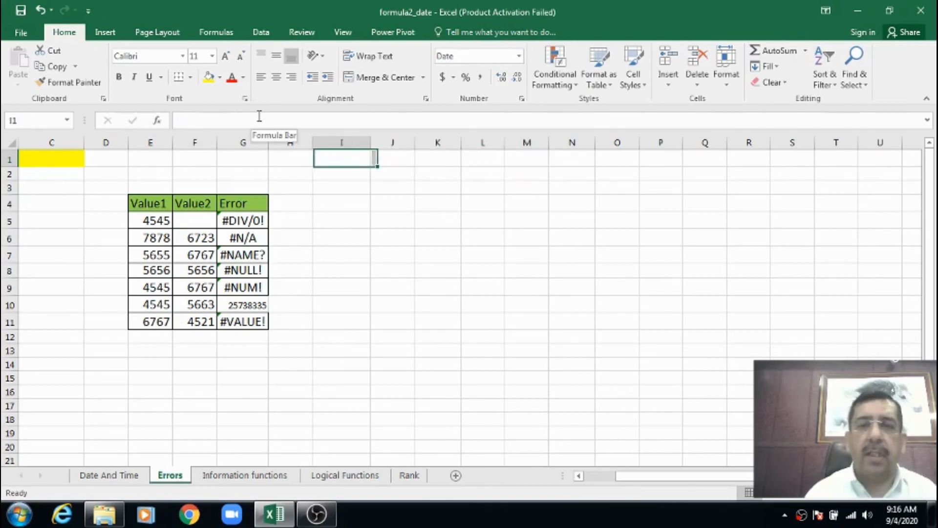
{"action": "key", "text": "Right"}
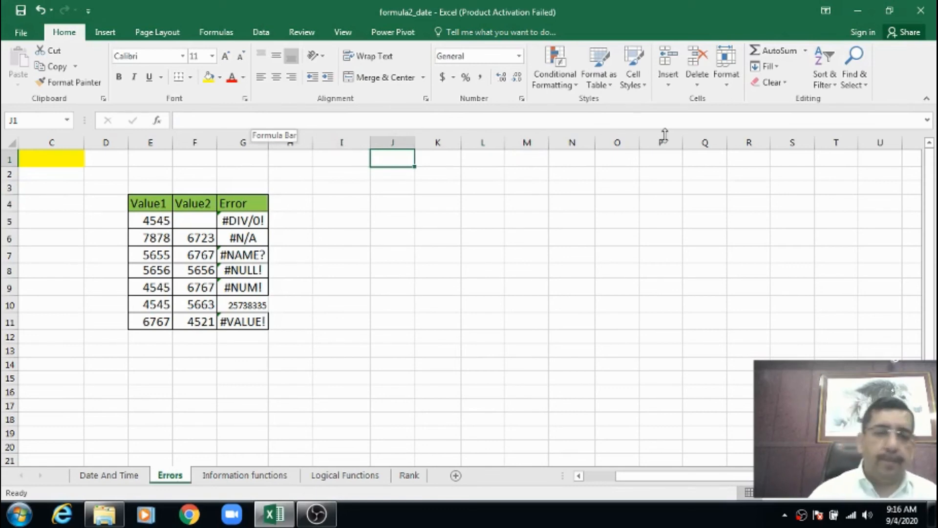
Review the meaning of #VALUE! in cell B11 and its example formula in cell G11.
{"action": "left_click", "coordinate": [609, 476]}
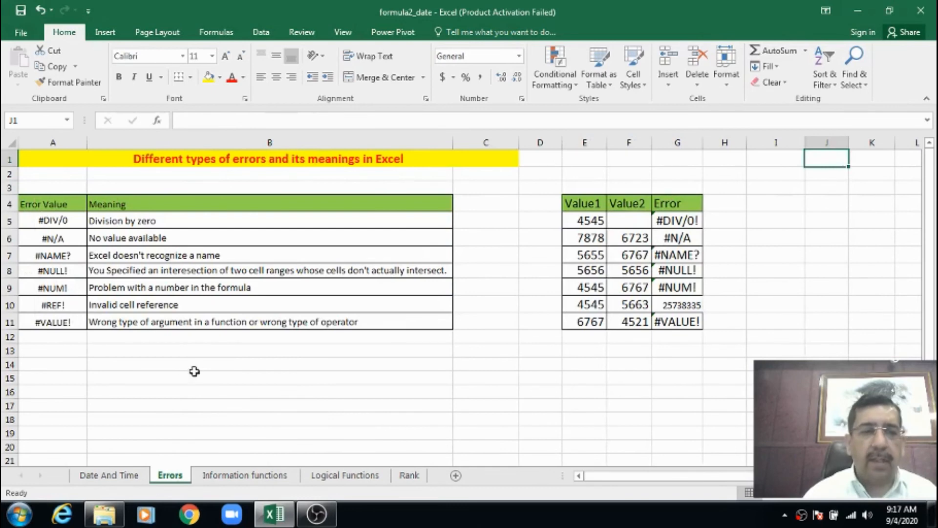
{"action": "left_click", "coordinate": [184, 326]}
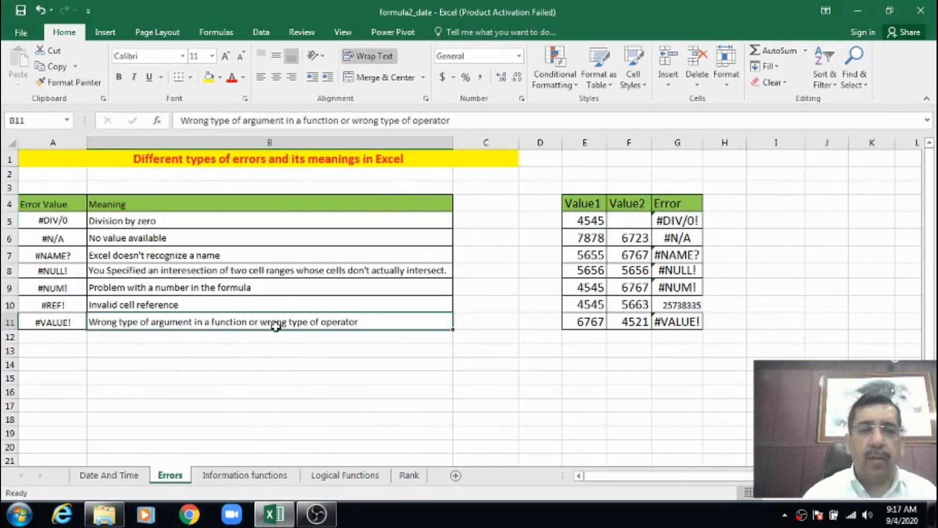
{"action": "left_click", "coordinate": [666, 321]}
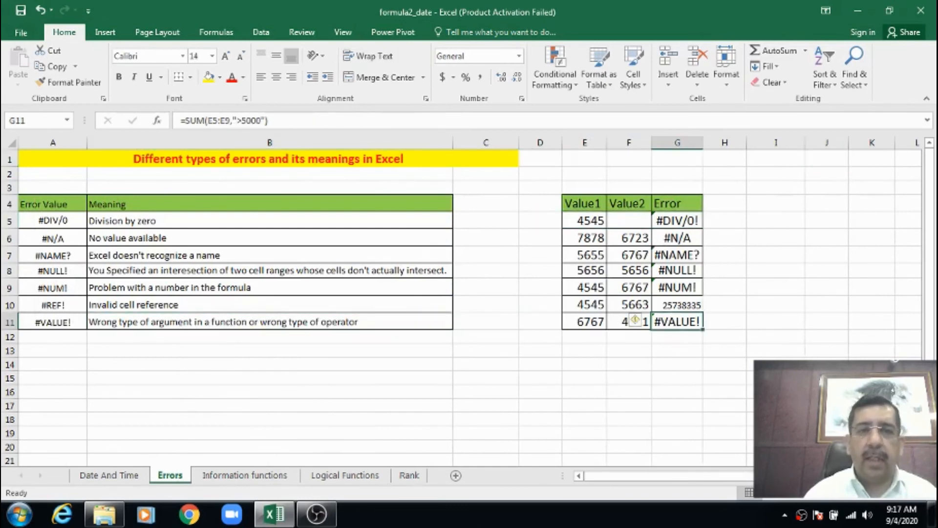
Enter the test values 4545, 5656, 454, 334, 4545, 565 and 676 down cells J1:J7.
{"action": "left_click", "coordinate": [920, 476]}
{"action": "left_click", "coordinate": [919, 475]}
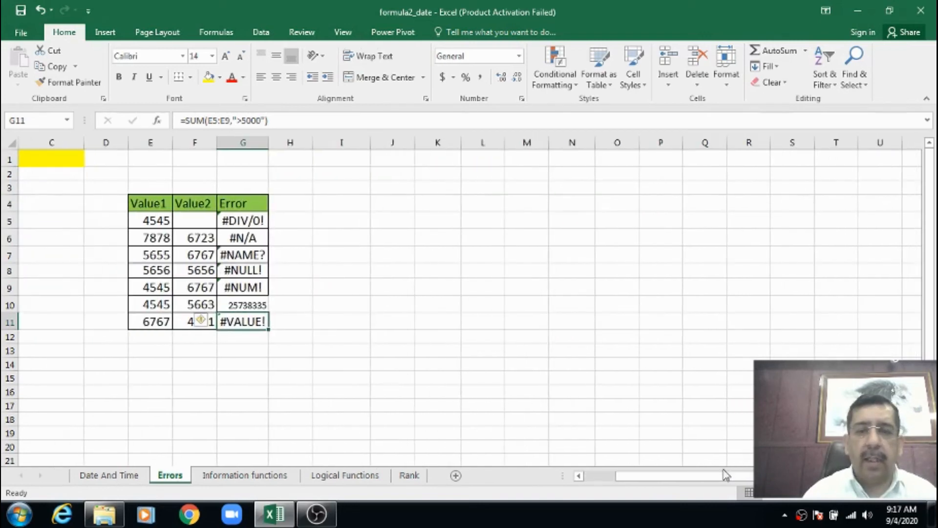
{"action": "left_click", "coordinate": [397, 161]}
{"action": "type", "text": "4545"}
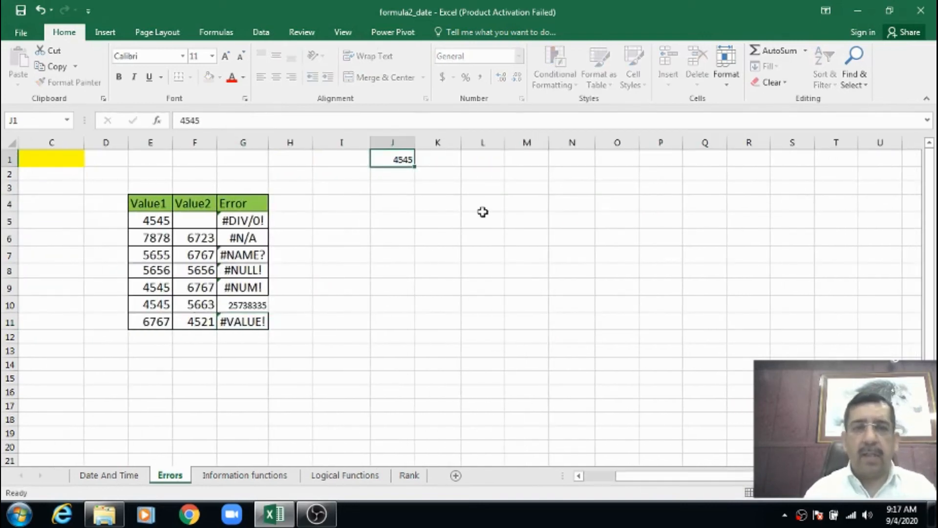
{"action": "key", "text": "Return"}
{"action": "type", "text": "5656"}
{"action": "key", "text": "Return"}
{"action": "type", "text": "454"}
{"action": "key", "text": "Return"}
{"action": "type", "text": "334"}
{"action": "key", "text": "Return"}
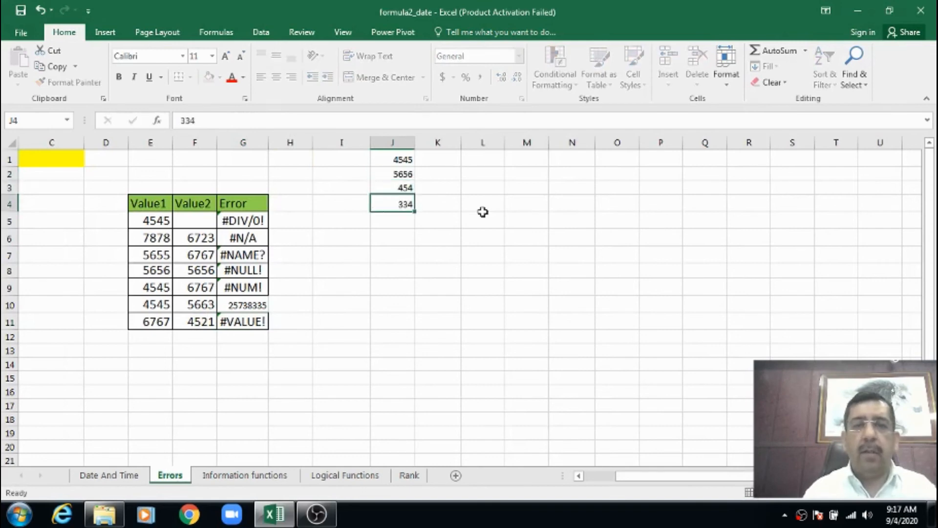
{"action": "type", "text": "4545"}
{"action": "key", "text": "Return"}
{"action": "type", "text": "565"}
{"action": "key", "text": "Return"}
{"action": "type", "text": "676"}
{"action": "key", "text": "Return"}
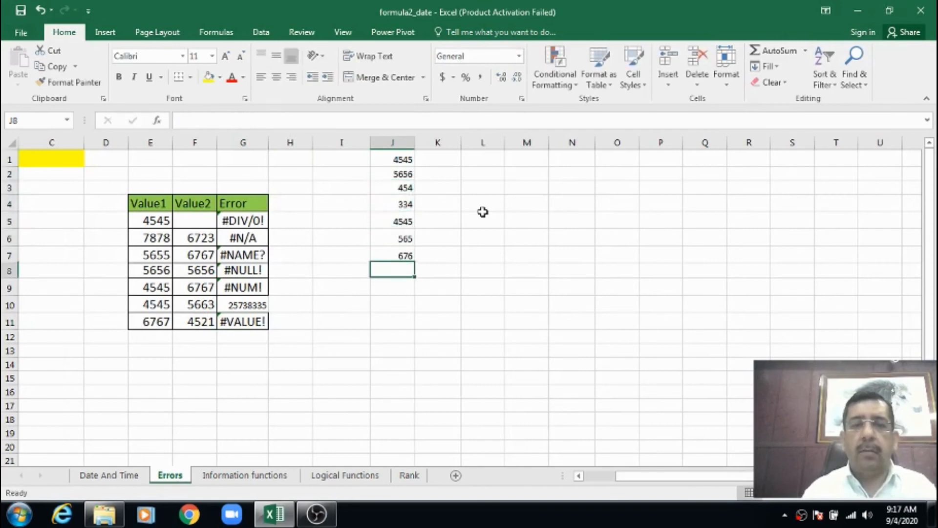
Enter =sumif(j1:j7,">1000") in cell J10 to total only the test values above 1000.
{"action": "key", "text": "Return"}
{"action": "key", "text": "Return"}
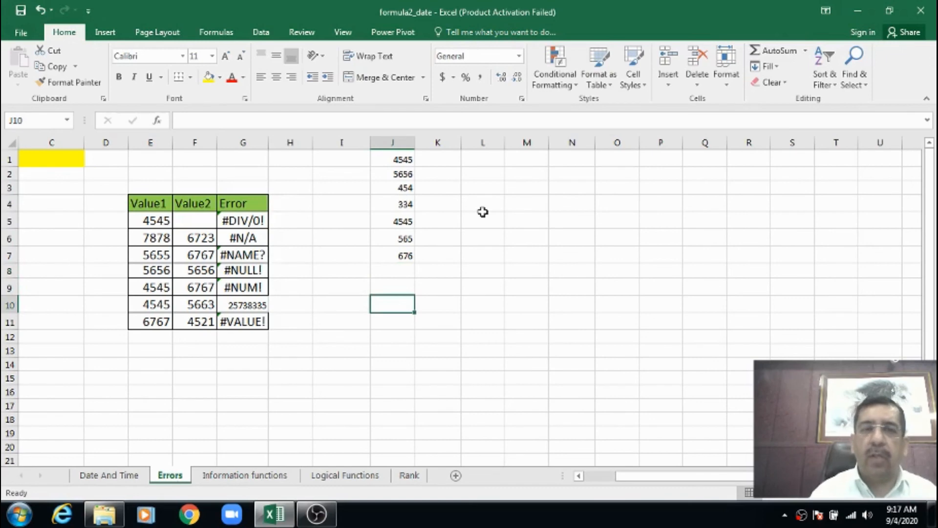
{"action": "type", "text": "=sum"}
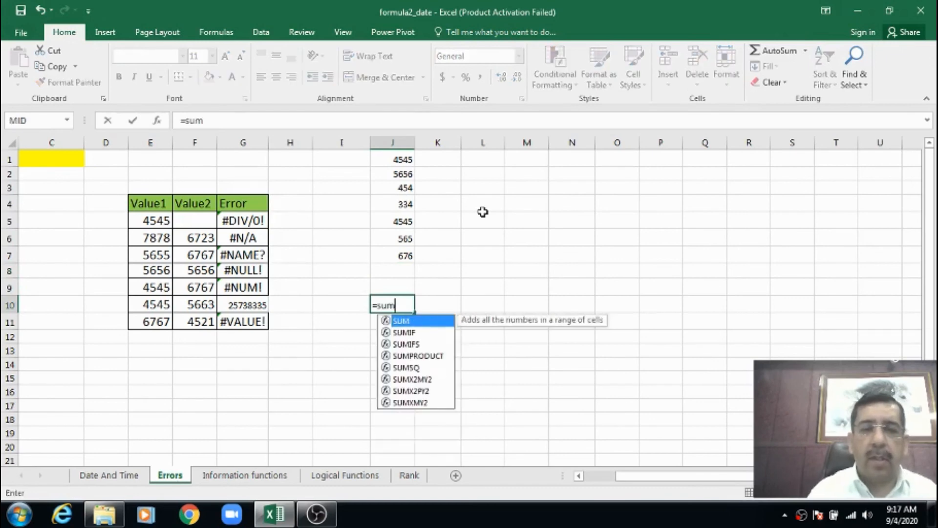
{"action": "type", "text": "if("}
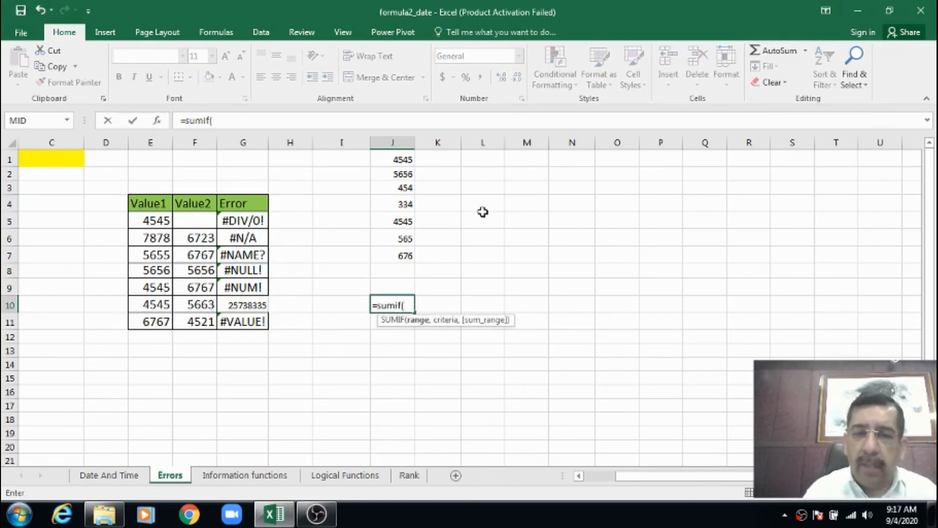
{"action": "type", "text": "j"}
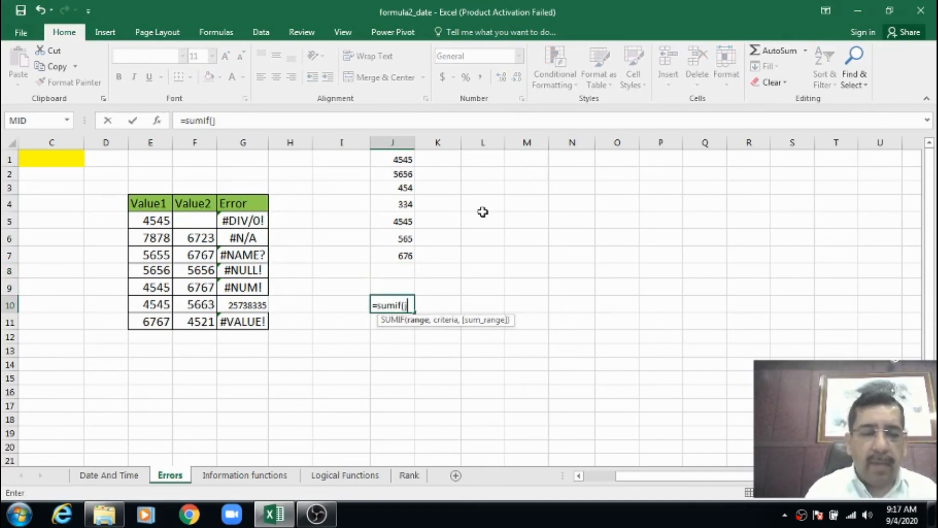
{"action": "type", "text": "2"}
{"action": "key", "text": "BackSpace"}
{"action": "type", "text": "1"}
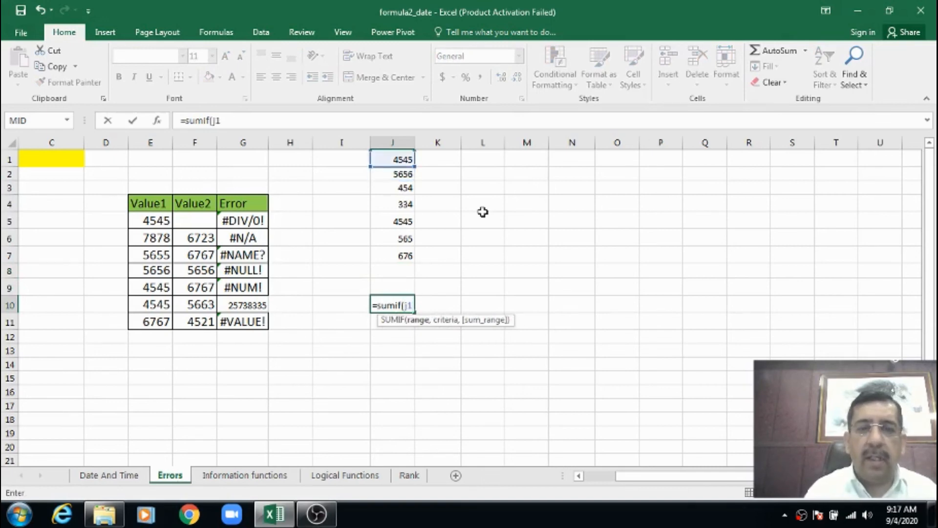
{"action": "type", "text": ":j"}
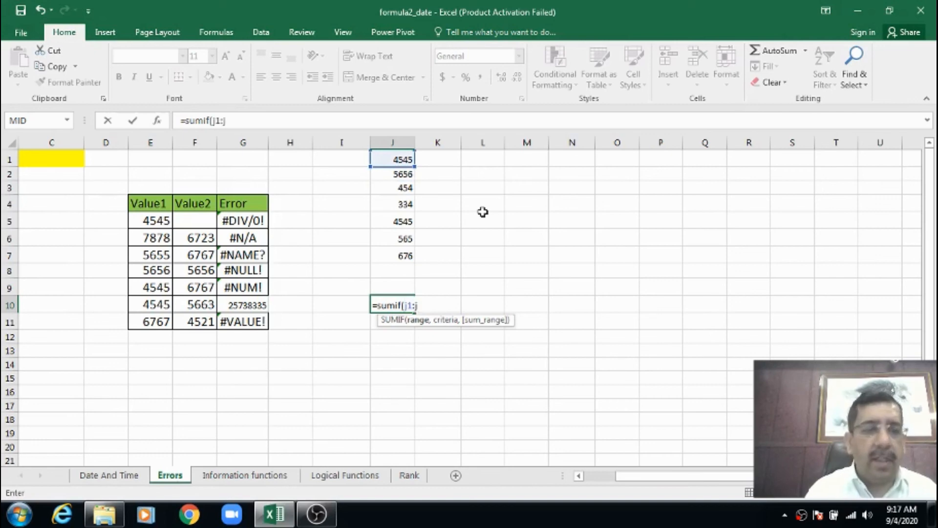
{"action": "type", "text": "7,\""}
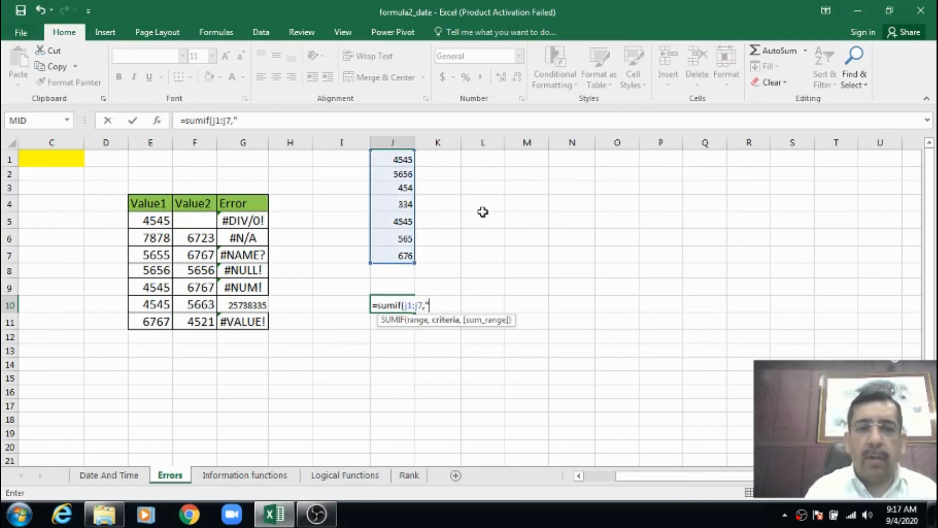
{"action": "type", "text": ">"}
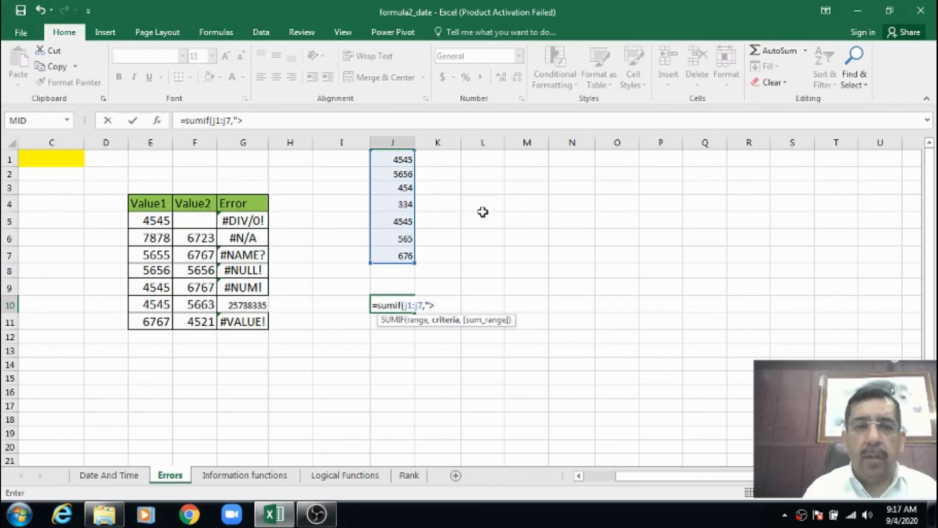
{"action": "type", "text": "1000\""}
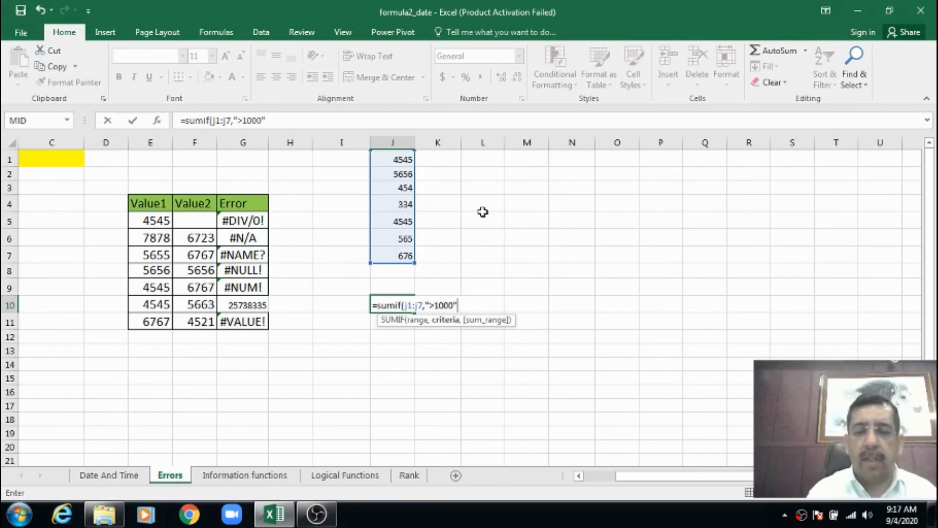
{"action": "type", "text": ")"}
{"action": "key", "text": "Return"}
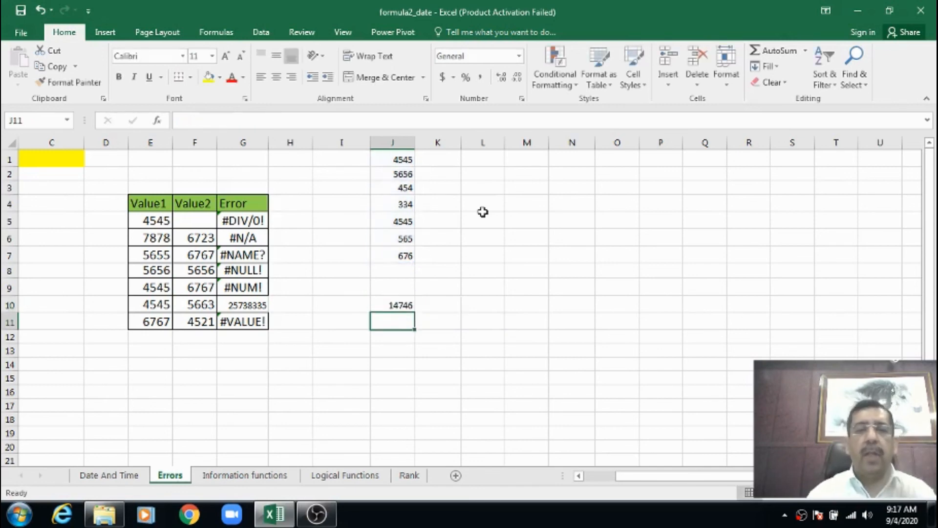
{"action": "key", "text": "Up"}
{"action": "key", "text": "Down"}
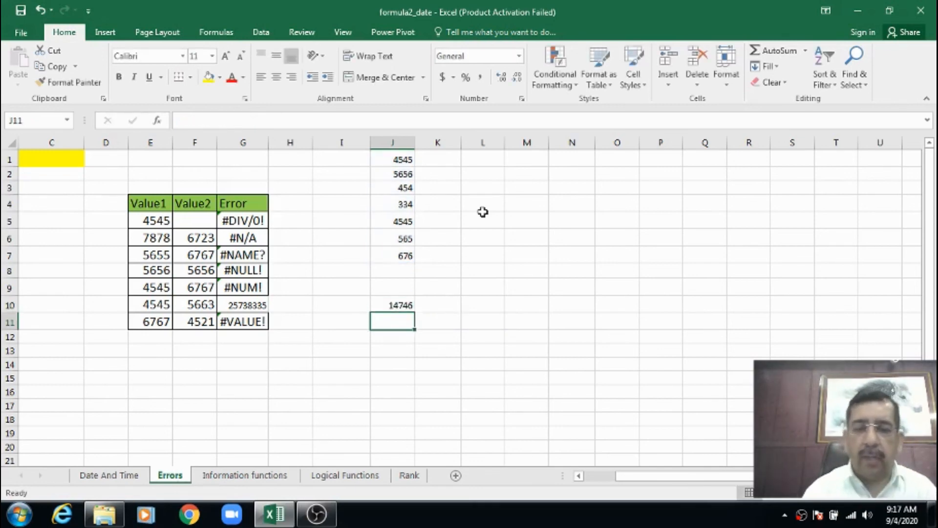
Enter =sum(j1:j7,">1000") in cell J11 to give SUM a wrong argument type.
{"action": "type", "text": "="}
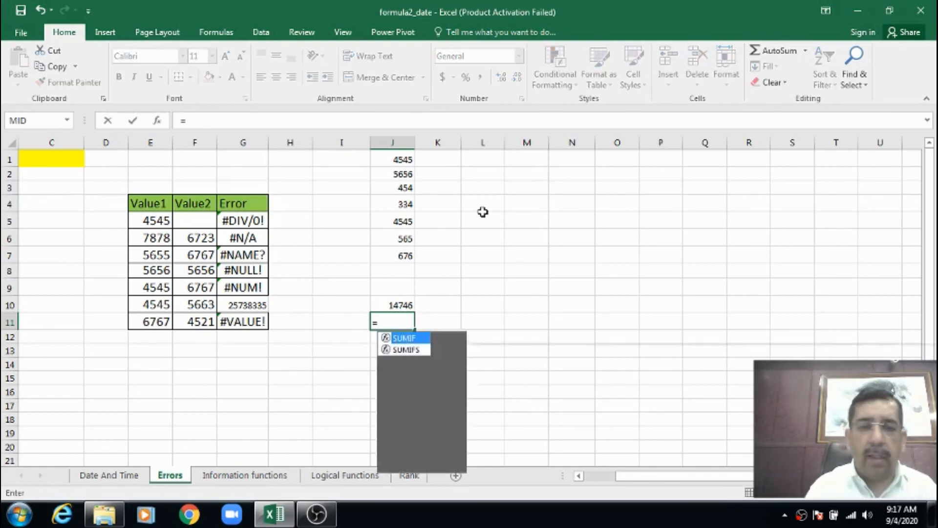
{"action": "type", "text": "sum("}
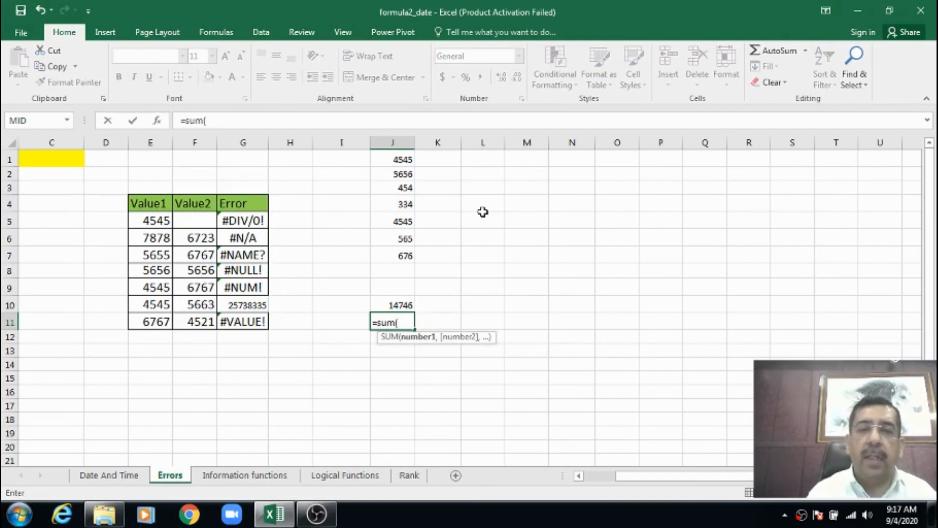
{"action": "type", "text": "j1"}
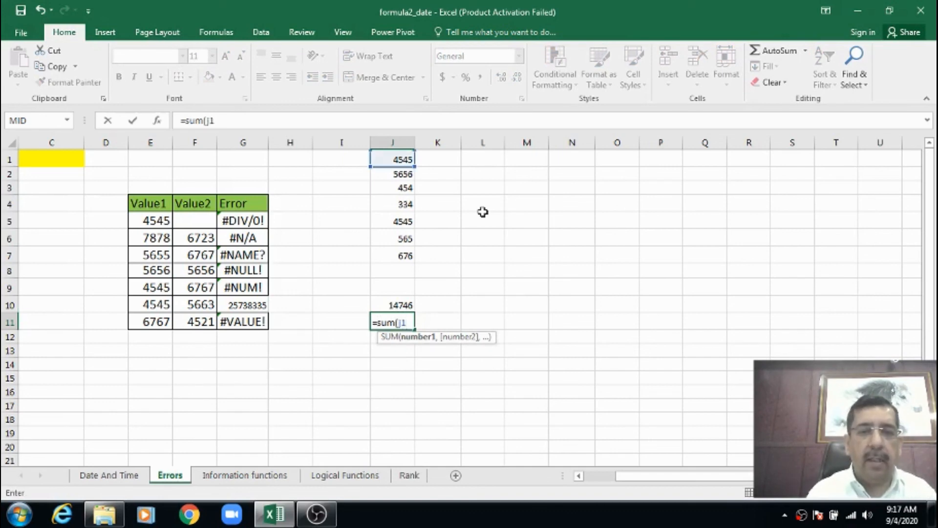
{"action": "type", "text": ":j"}
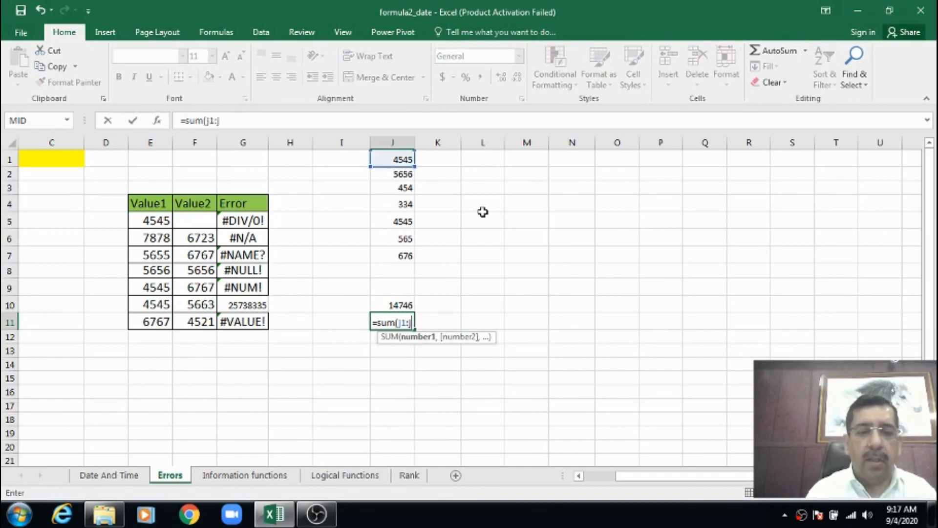
{"action": "type", "text": "7)"}
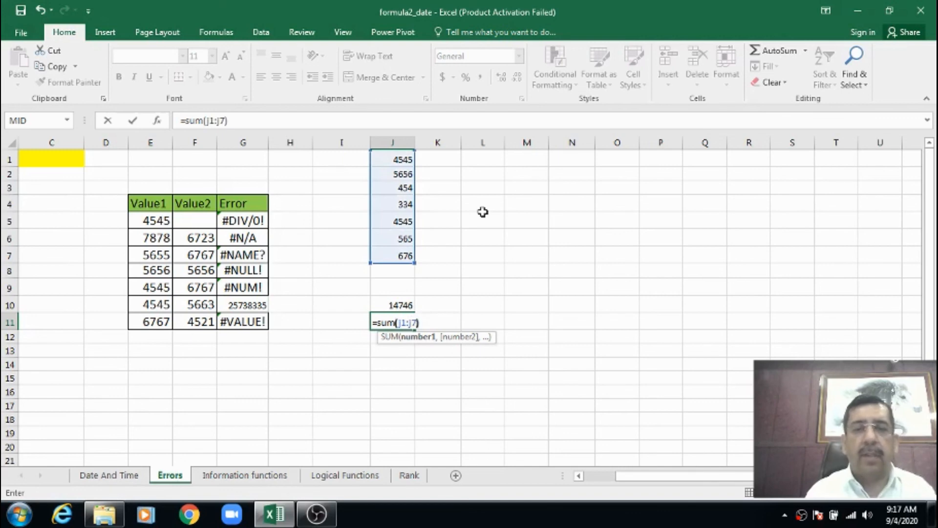
{"action": "key", "text": "BackSpace"}
{"action": "type", "text": ",\">"}
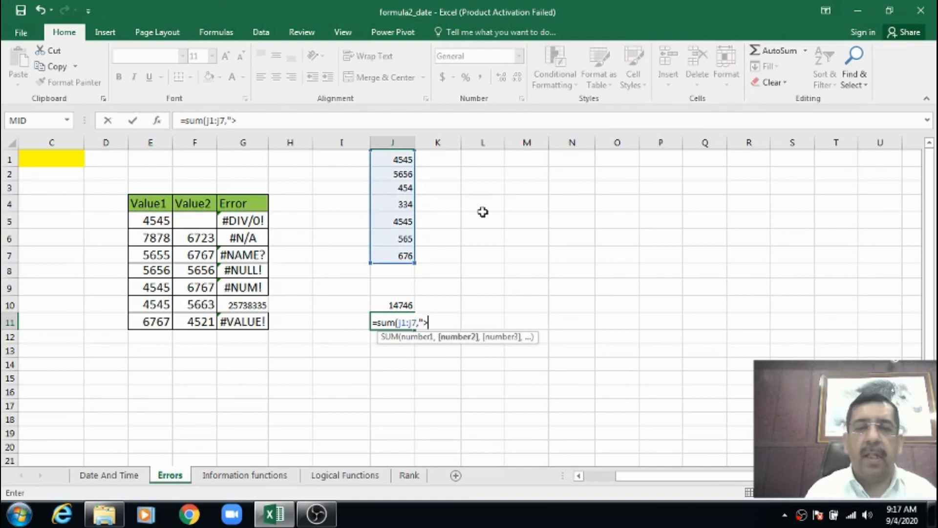
{"action": "type", "text": "1000"}
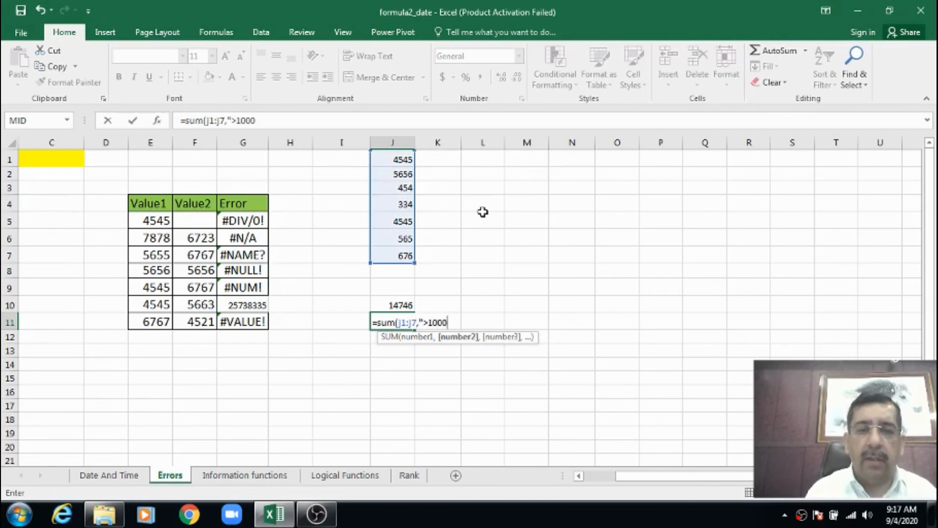
{"action": "type", "text": "\")"}
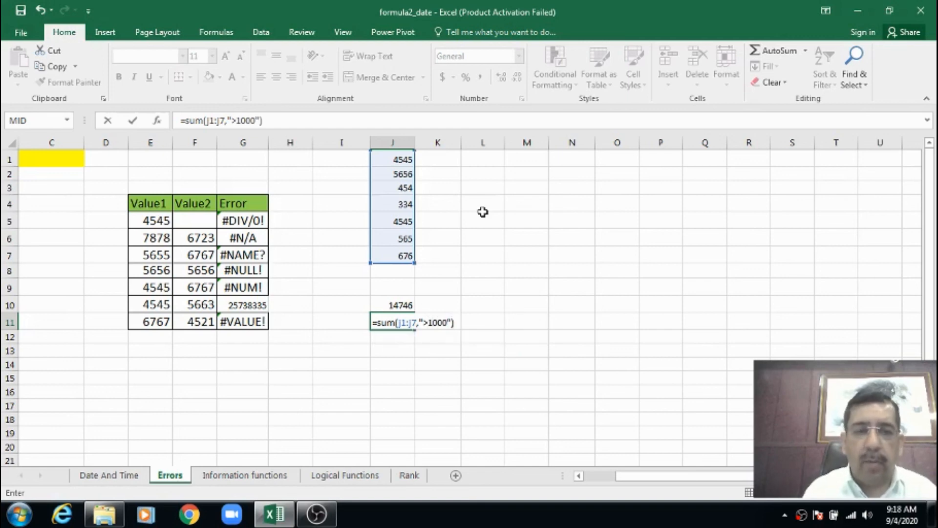
{"action": "key", "text": "Return"}
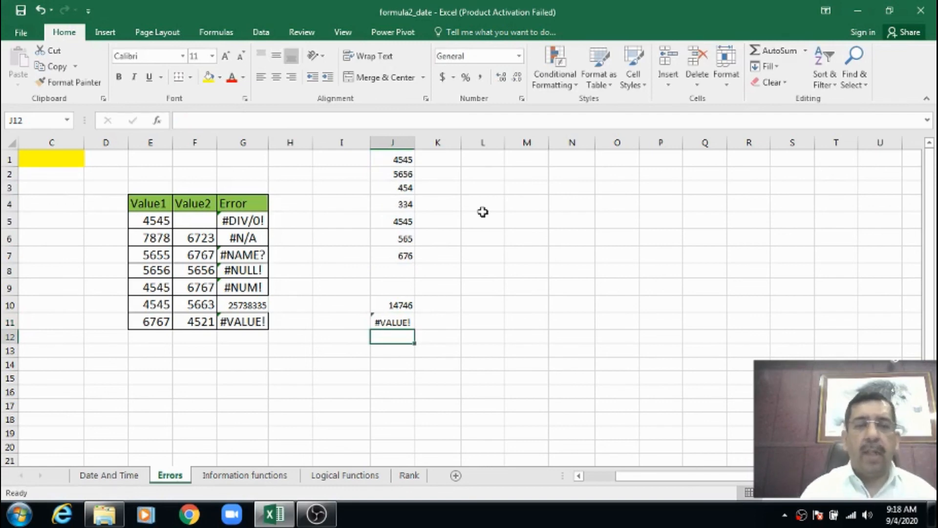
Clear the test values and both formulas from cells J1:J11.
{"action": "key", "text": "Up"}
{"action": "key", "text": "shift+Up"}
{"action": "key", "text": "shift+Up"}
{"action": "key", "text": "shift+Up"}
{"action": "key", "text": "shift+Up"}
{"action": "key", "text": "shift+Up"}
{"action": "key", "text": "shift+Up"}
{"action": "key", "text": "shift+Up"}
{"action": "key", "text": "shift+Up"}
{"action": "key", "text": "shift+Up"}
{"action": "key", "text": "shift+Up"}
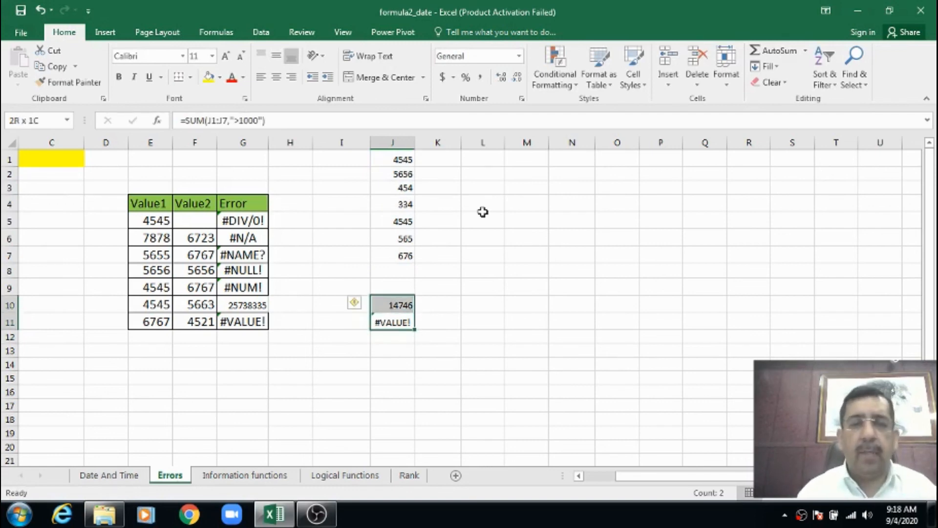
{"action": "key", "text": "Delete"}
{"action": "key", "text": "BackSpace"}
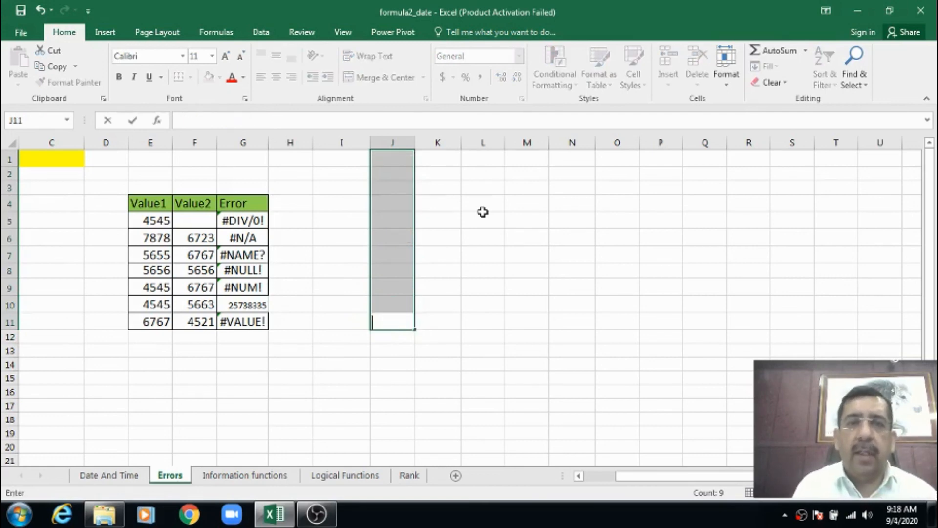
{"action": "key", "text": "Up"}
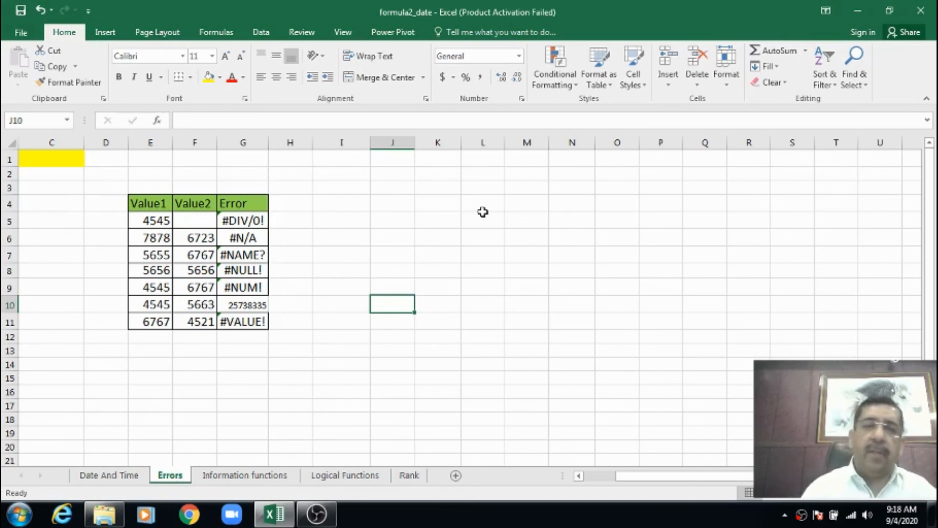
Go back to the sheet's title and review the error values in A5:A11 with their meanings in column B.
{"action": "key", "text": "Left"}
{"action": "key", "text": "Left"}
{"action": "key", "text": "Left"}
{"action": "key", "text": "Left"}
{"action": "key", "text": "Left"}
{"action": "key", "text": "Left"}
{"action": "key", "text": "Left"}
{"action": "key", "text": "Left"}
{"action": "key", "text": "Left"}
{"action": "key", "text": "Up"}
{"action": "key", "text": "Up"}
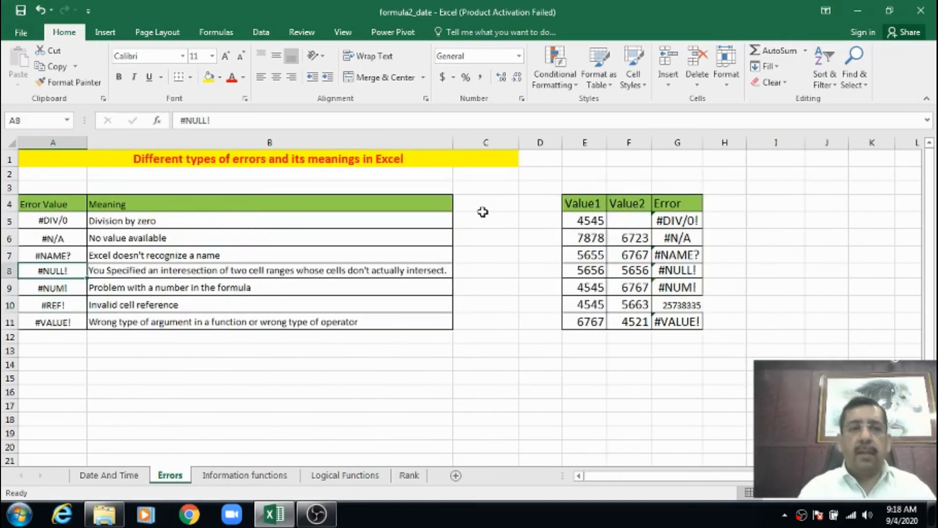
{"action": "key", "text": "Up"}
{"action": "key", "text": "Up"}
{"action": "key", "text": "Up"}
{"action": "key", "text": "Up"}
{"action": "key", "text": "Up"}
{"action": "key", "text": "Up"}
{"action": "key", "text": "Up"}
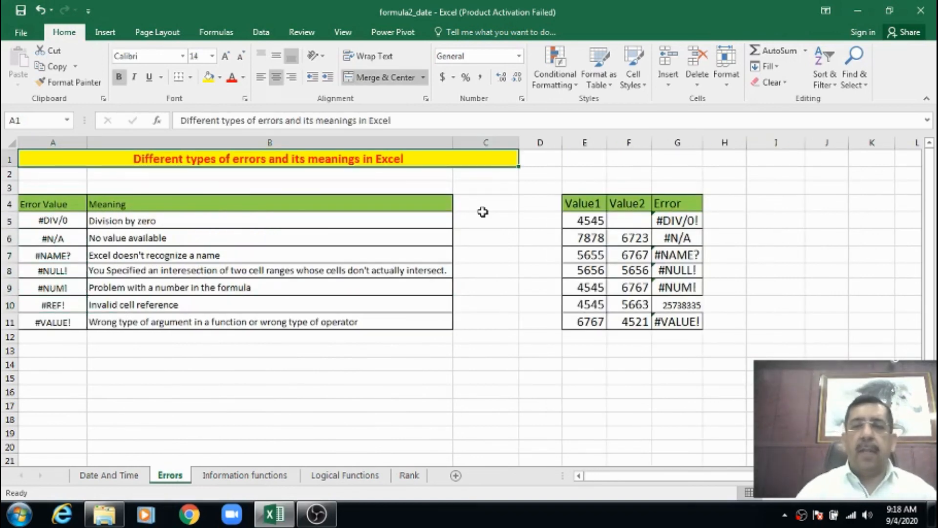
{"action": "left_click", "coordinate": [494, 198]}
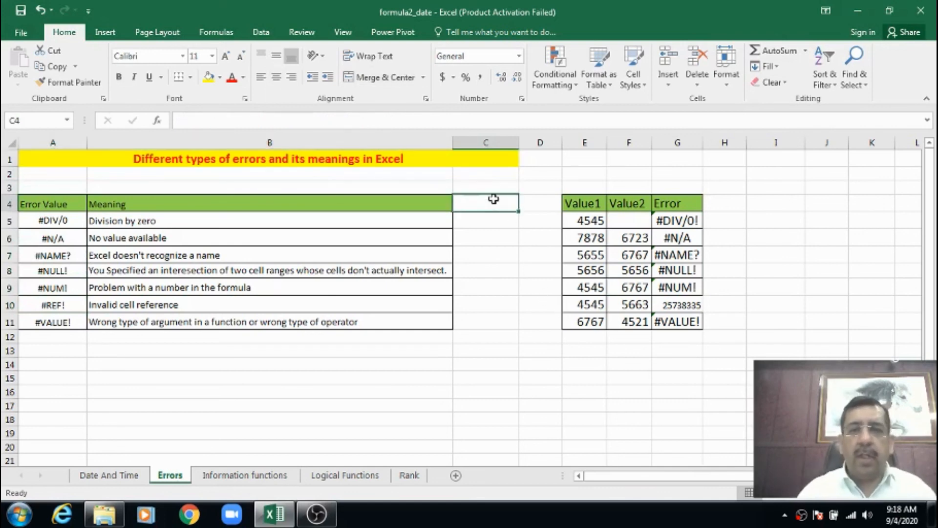
{"action": "left_click", "coordinate": [95, 199]}
{"action": "left_click", "coordinate": [77, 202]}
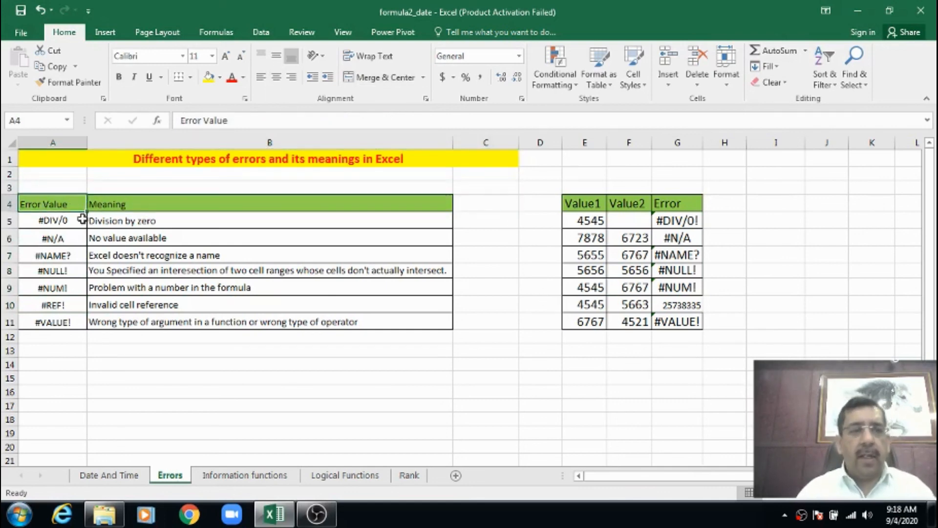
{"action": "left_click_drag", "start_coordinate": [82, 218], "coordinate": [65, 312]}
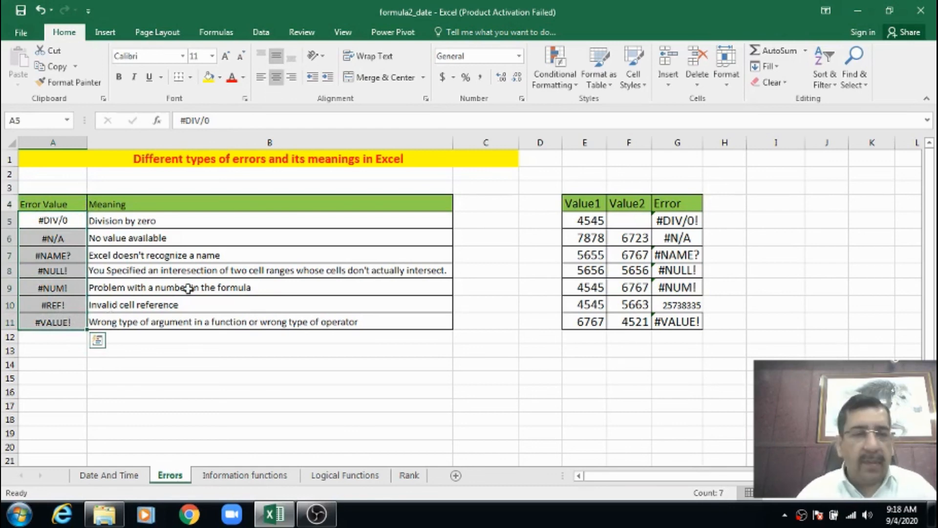
{"action": "left_click", "coordinate": [195, 236]}
{"action": "left_click", "coordinate": [173, 220]}
{"action": "left_click", "coordinate": [81, 200]}
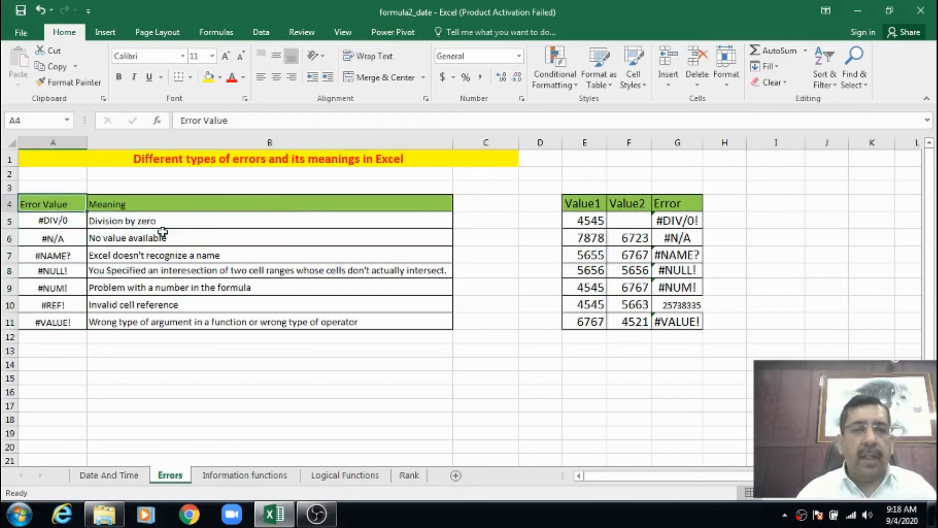